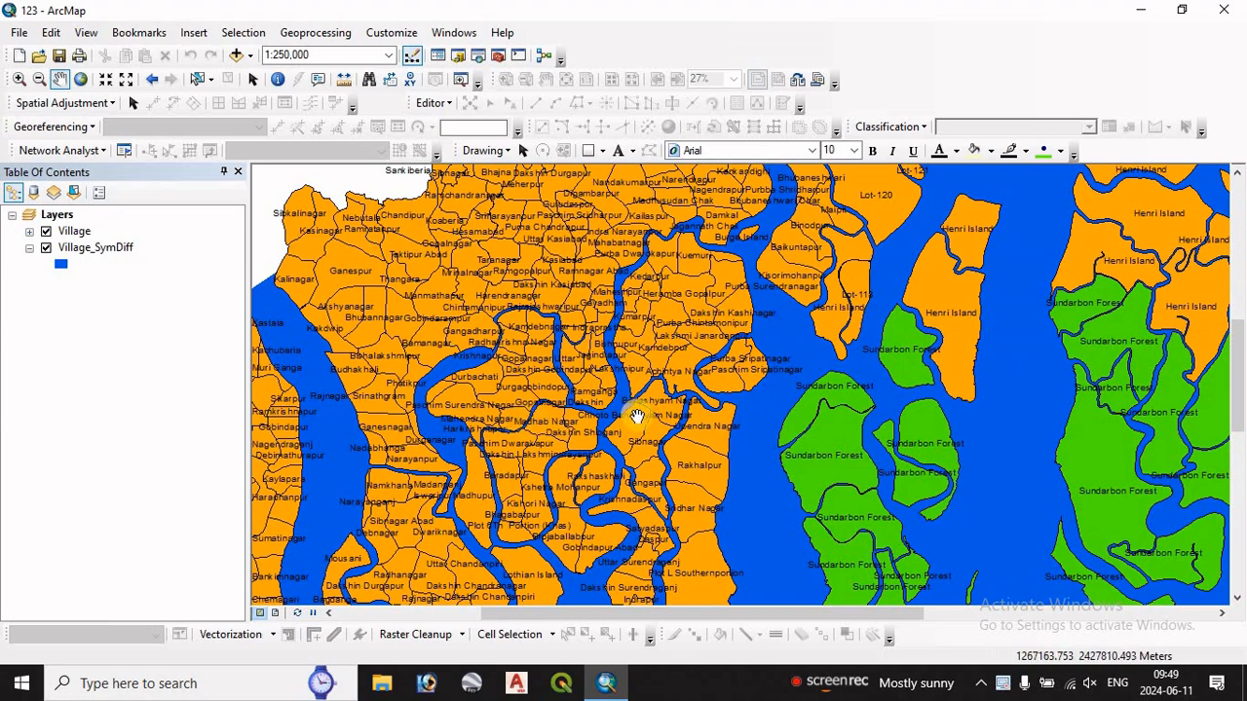
scroll(634, 417, "down", 2)
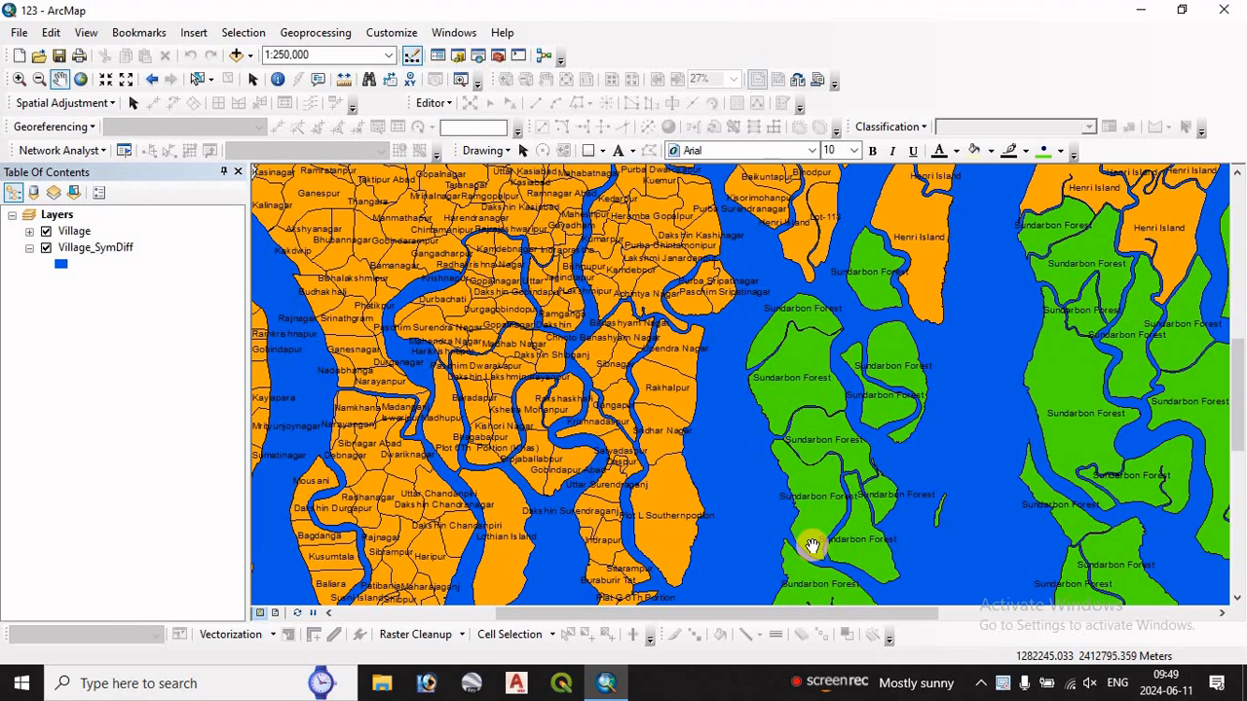
scroll(801, 514, "down", 1)
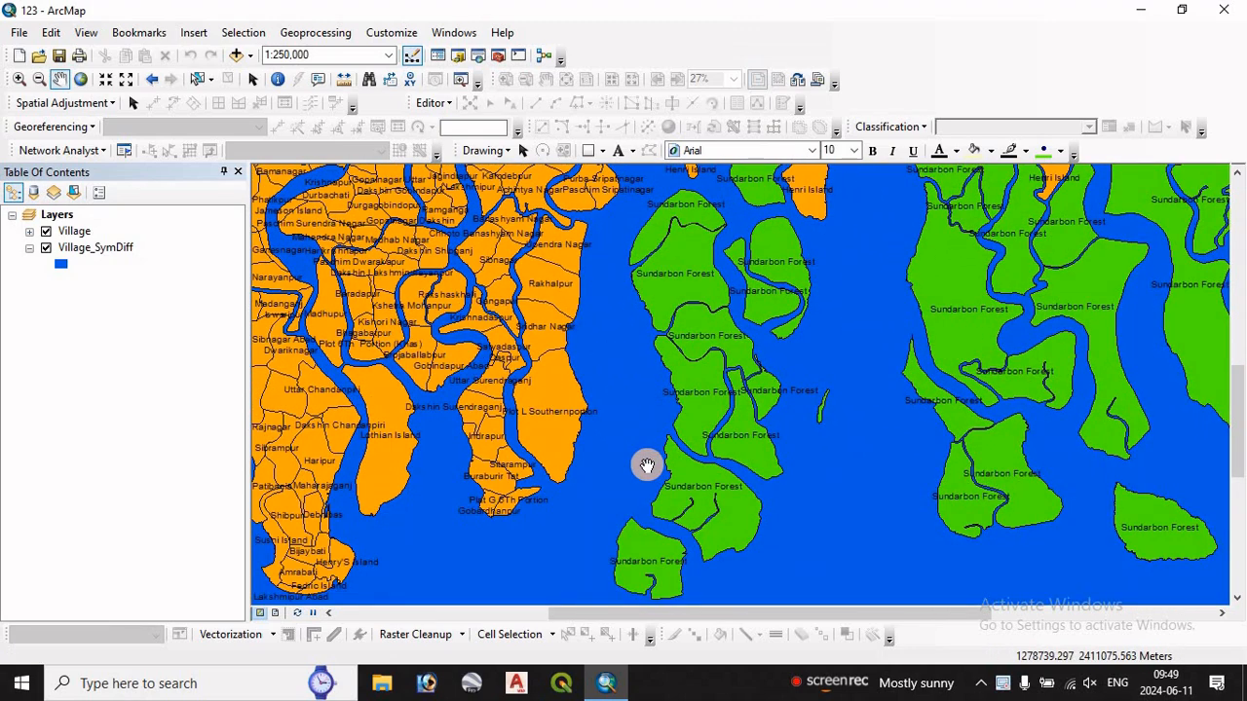
left_click(78, 249)
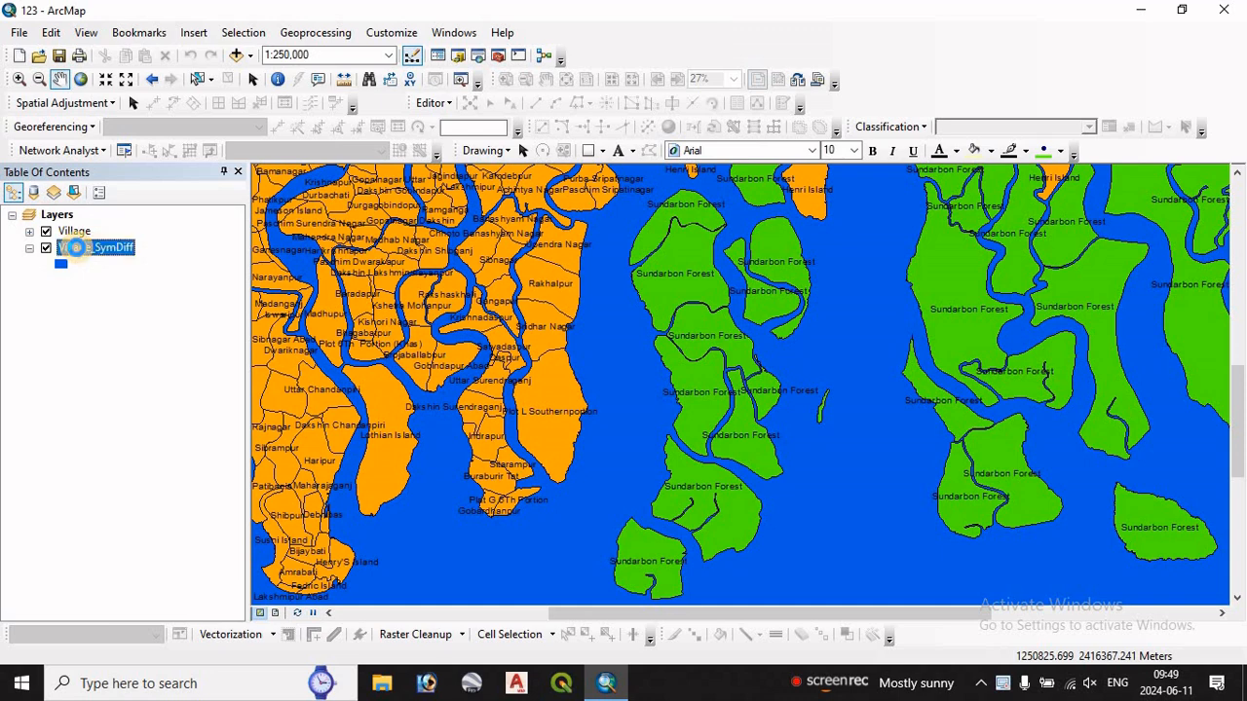
right_click(90, 263)
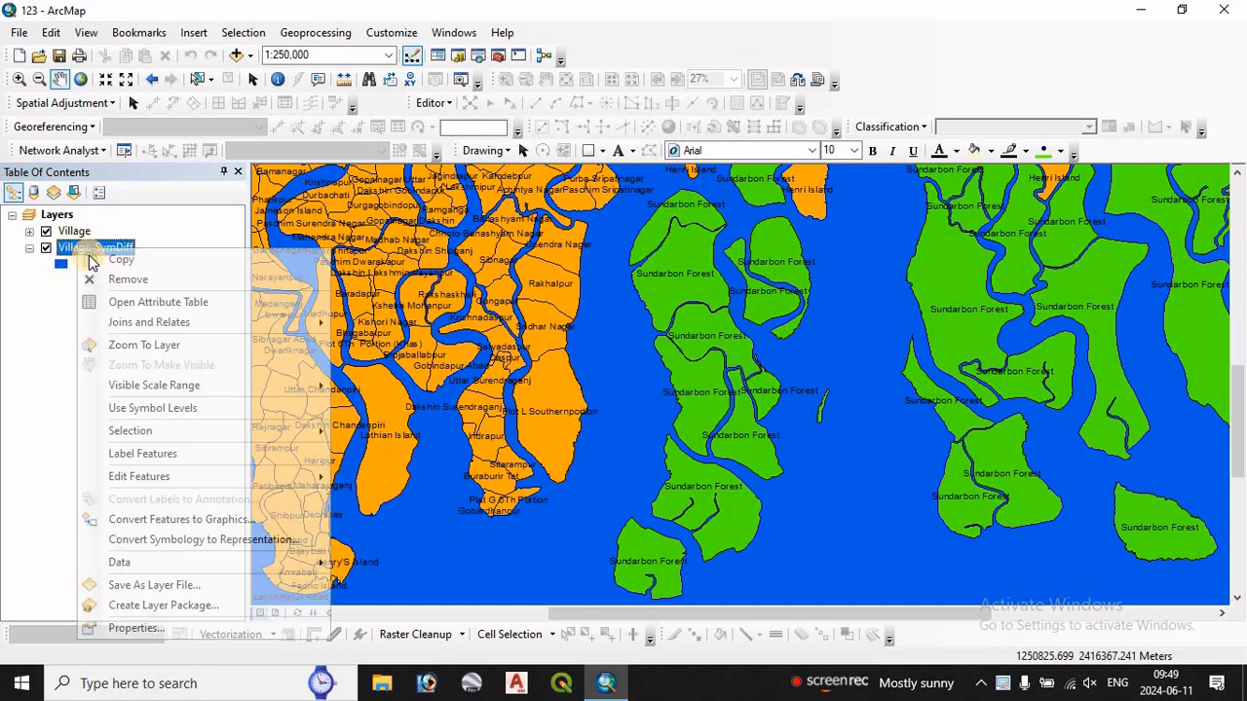
left_click(132, 299)
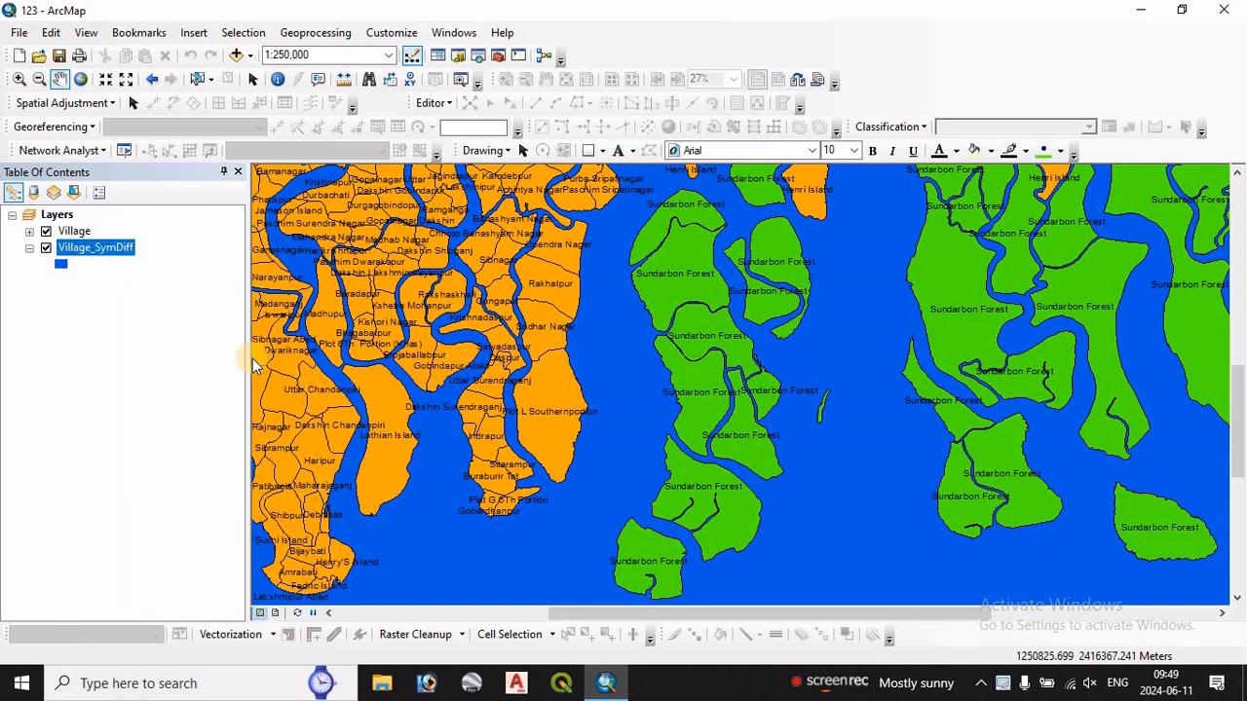
left_click(431, 192)
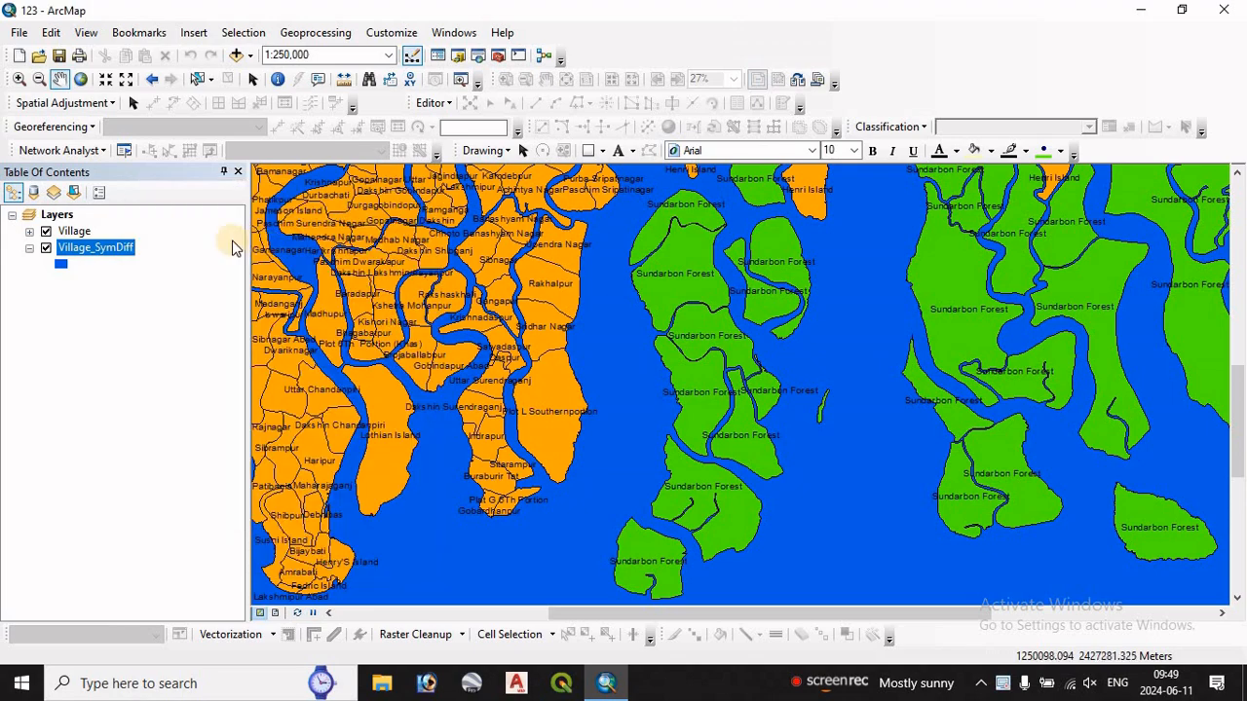
Open the Village layer's attribute table, widen and reposition its window, and look through the records
right_click(70, 232)
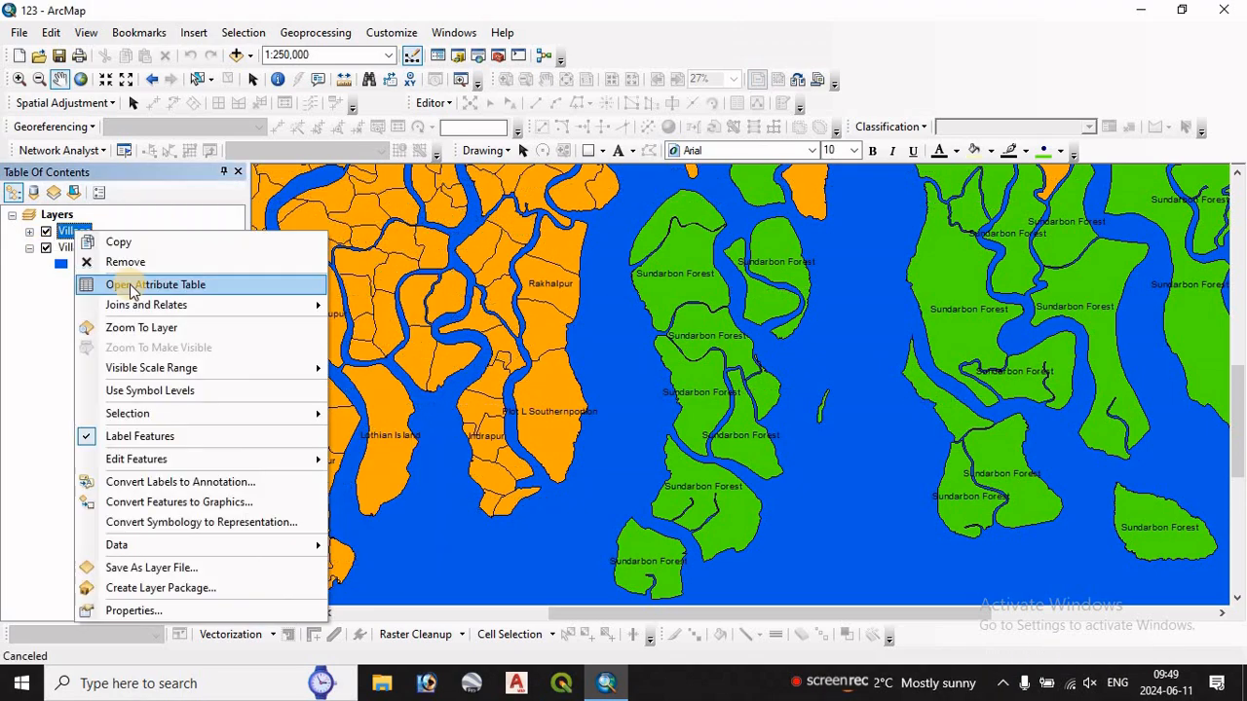
left_click(129, 282)
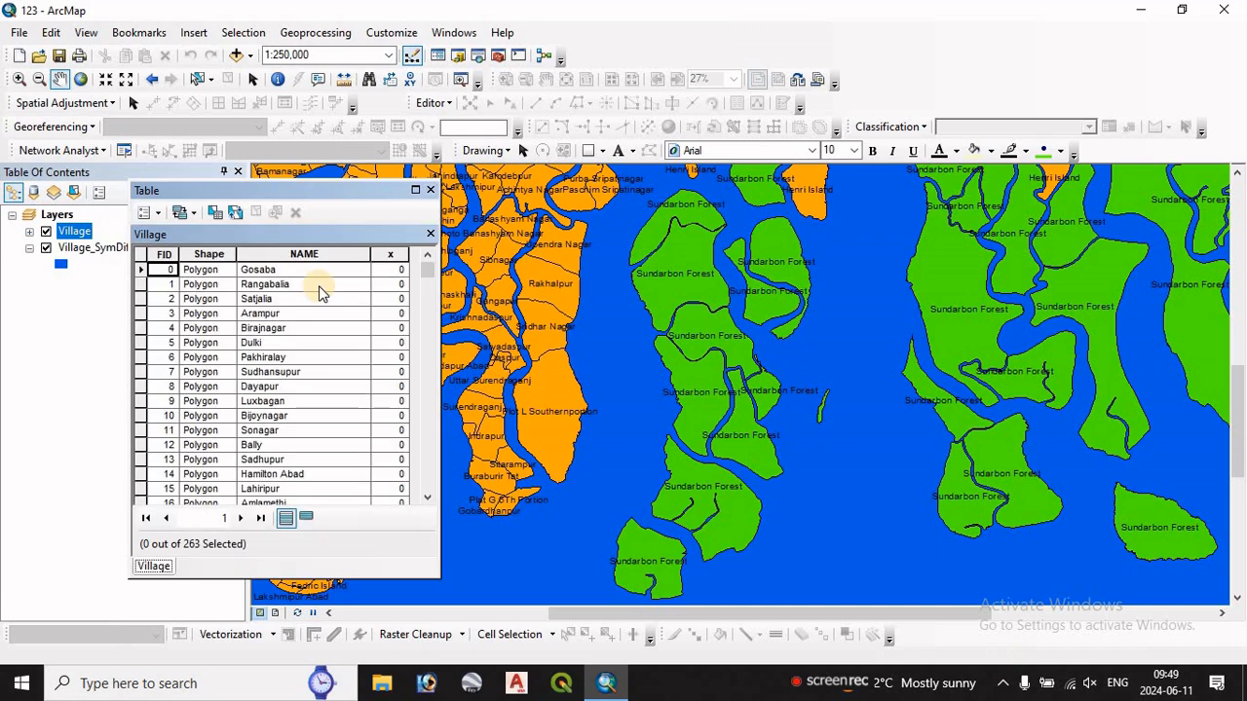
left_click_drag(440, 292, 531, 292)
left_click_drag(277, 190, 461, 192)
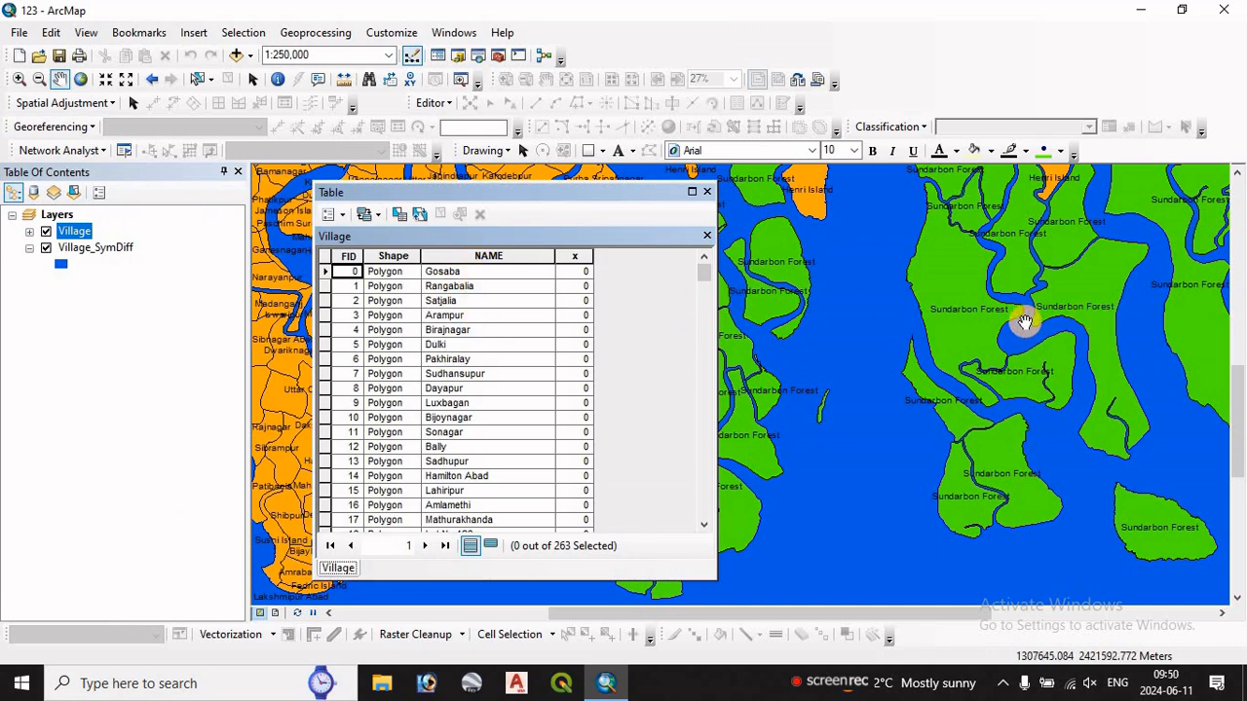
scroll(498, 336, "down", 20)
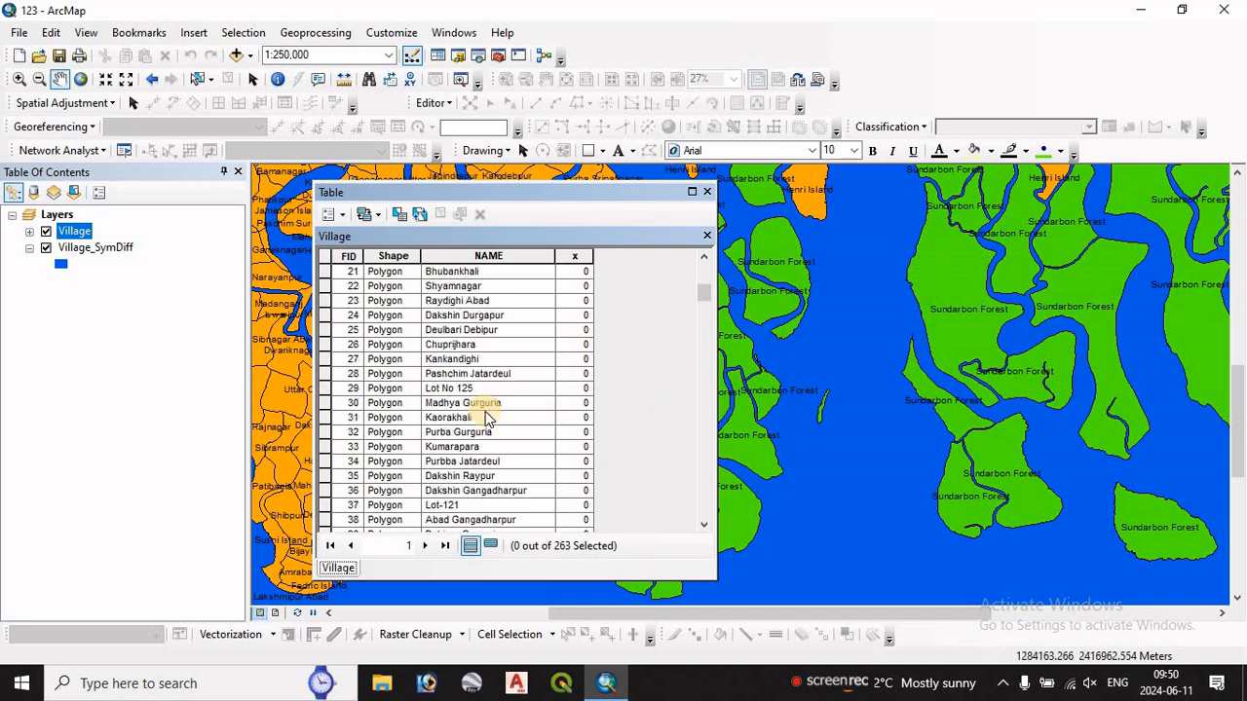
scroll(479, 432, "down", 12)
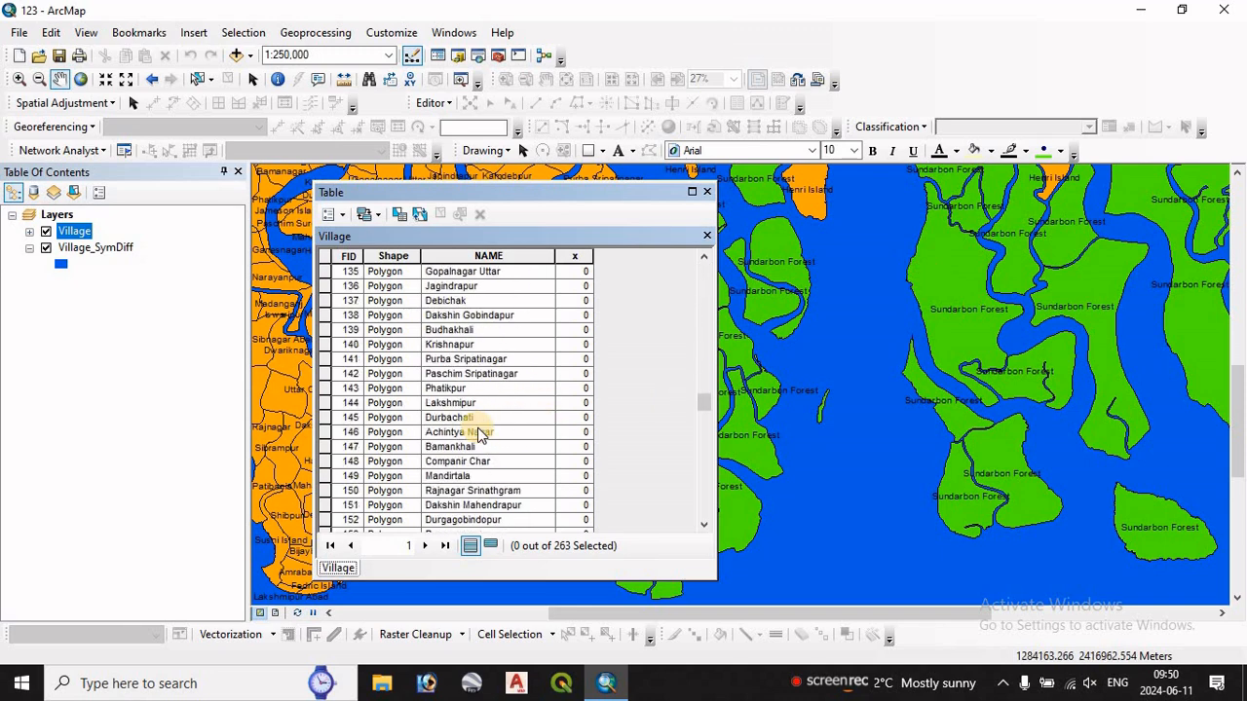
scroll(480, 431, "up", 20)
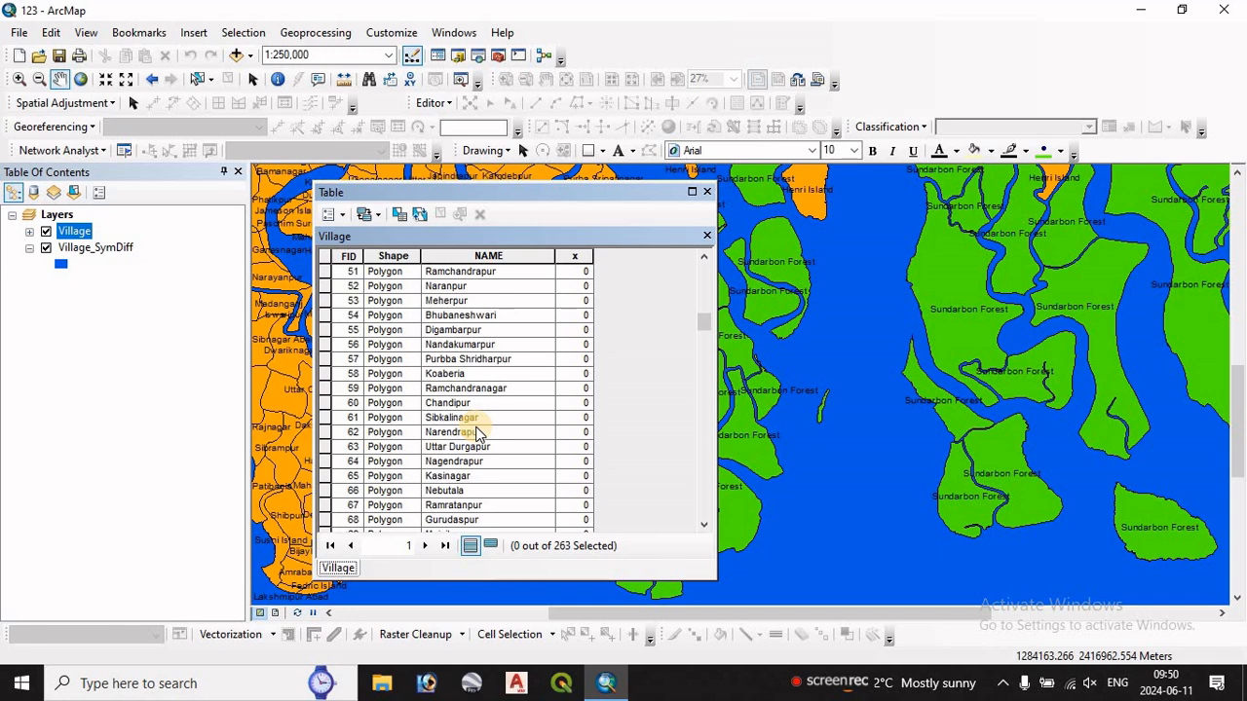
scroll(479, 431, "up", 6)
scroll(479, 431, "up", 7)
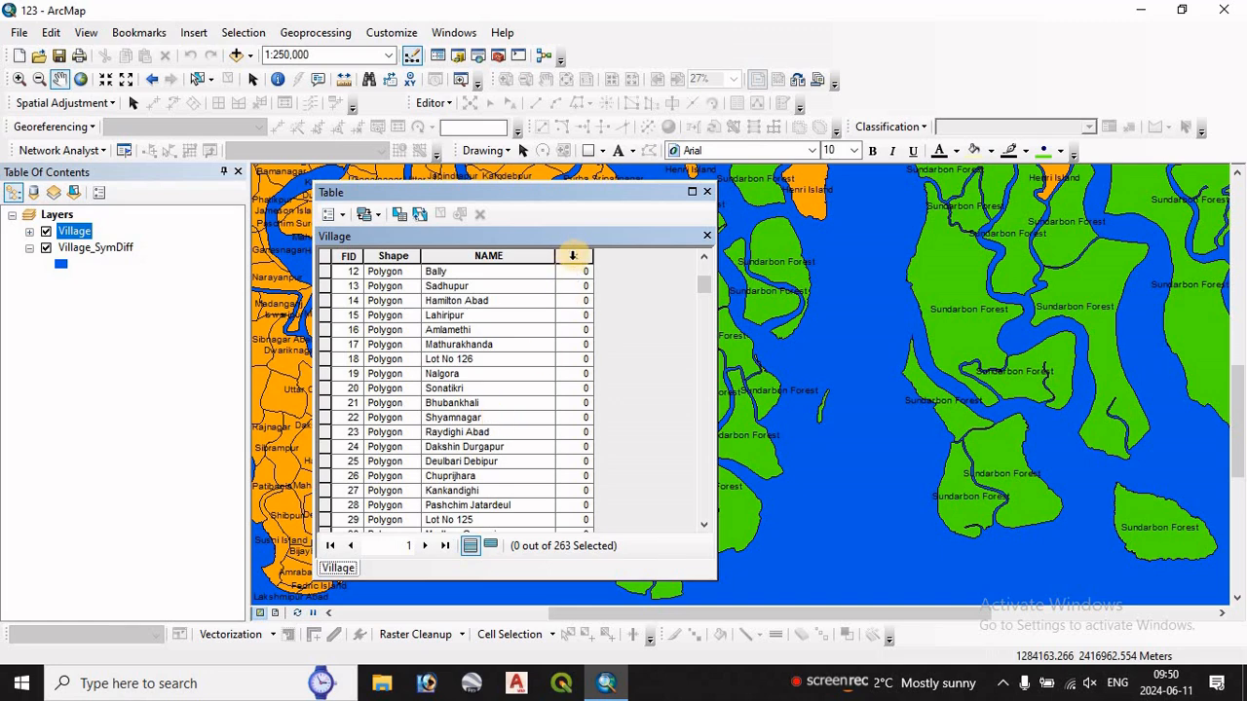
Delete the x field from the Village table and add a Short Integer field named ID
left_click(573, 256)
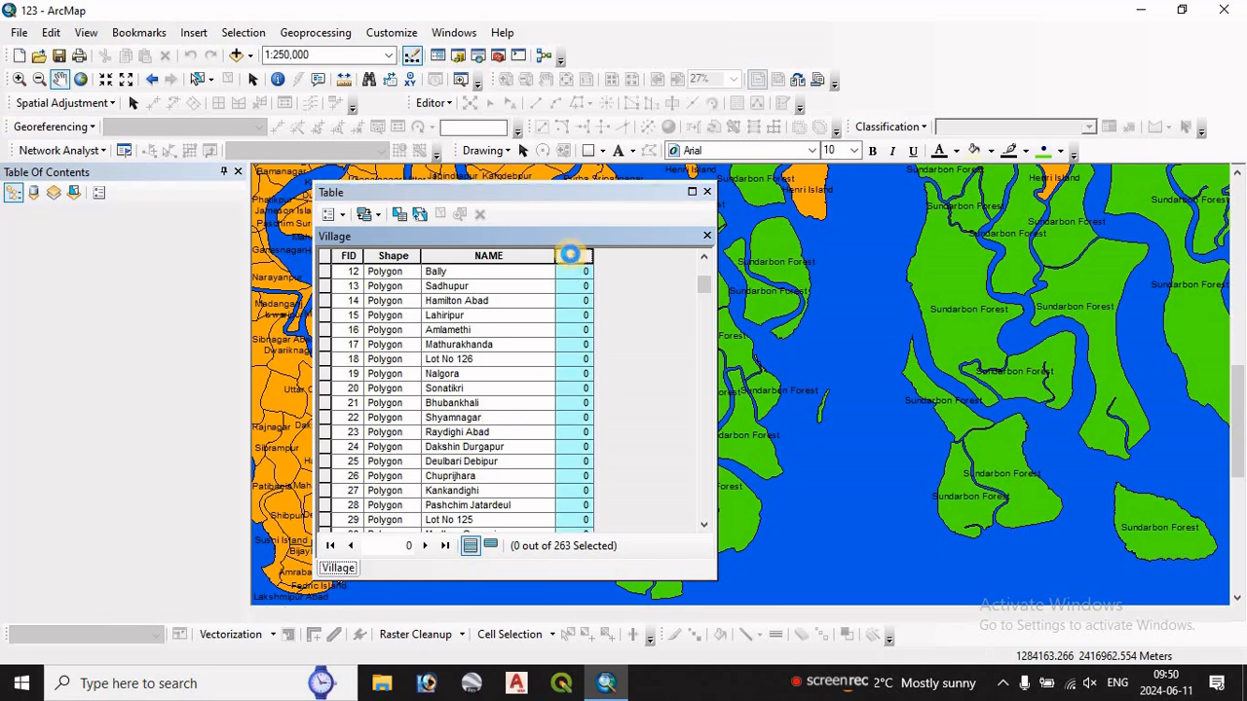
left_click(334, 215)
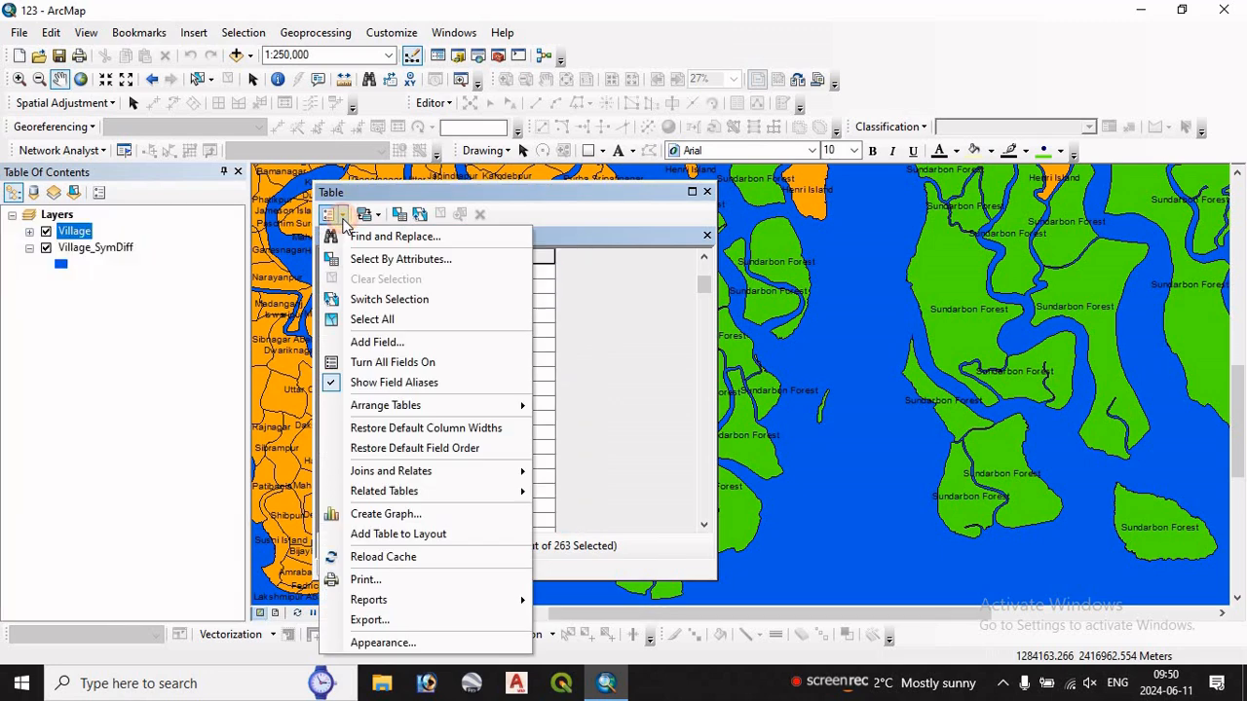
left_click(384, 342)
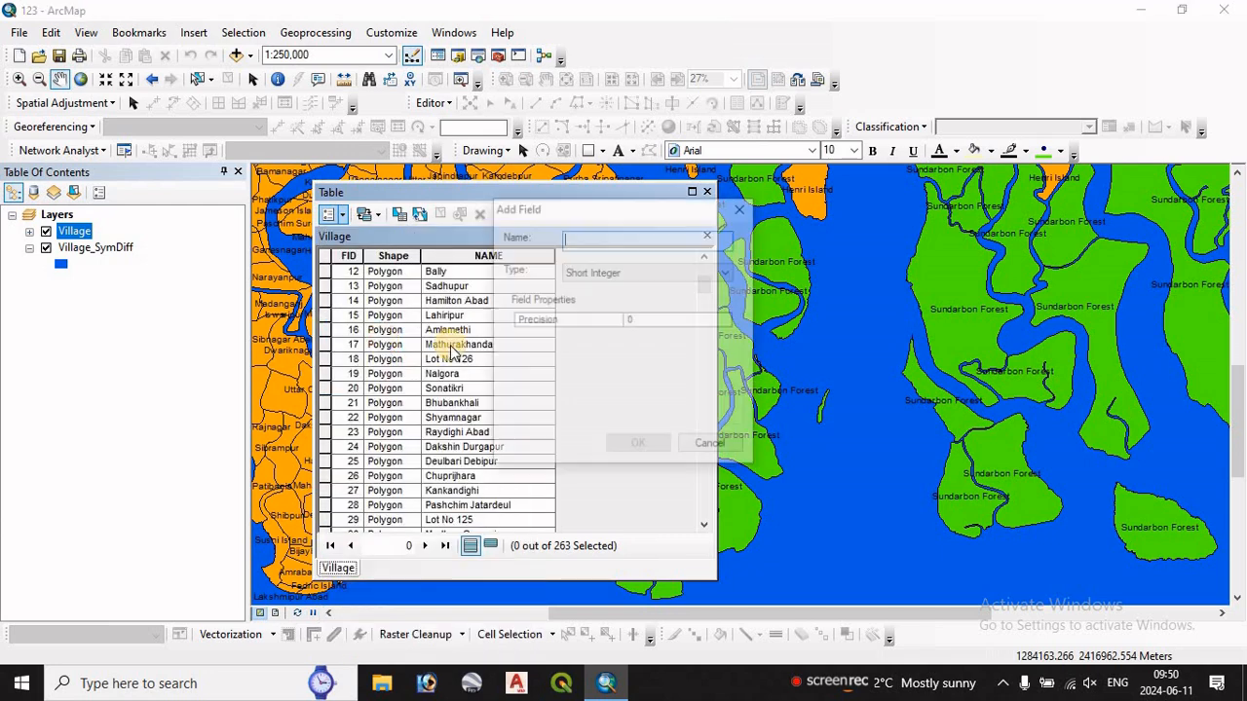
left_click(585, 272)
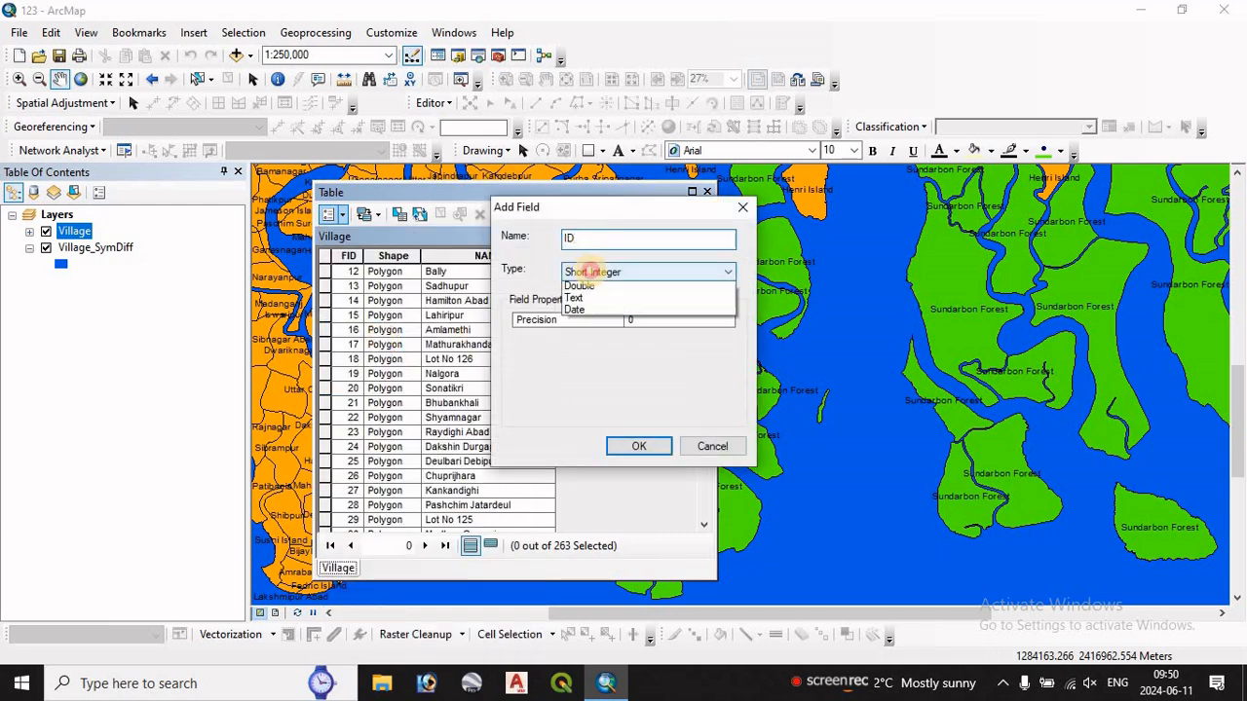
left_click(587, 290)
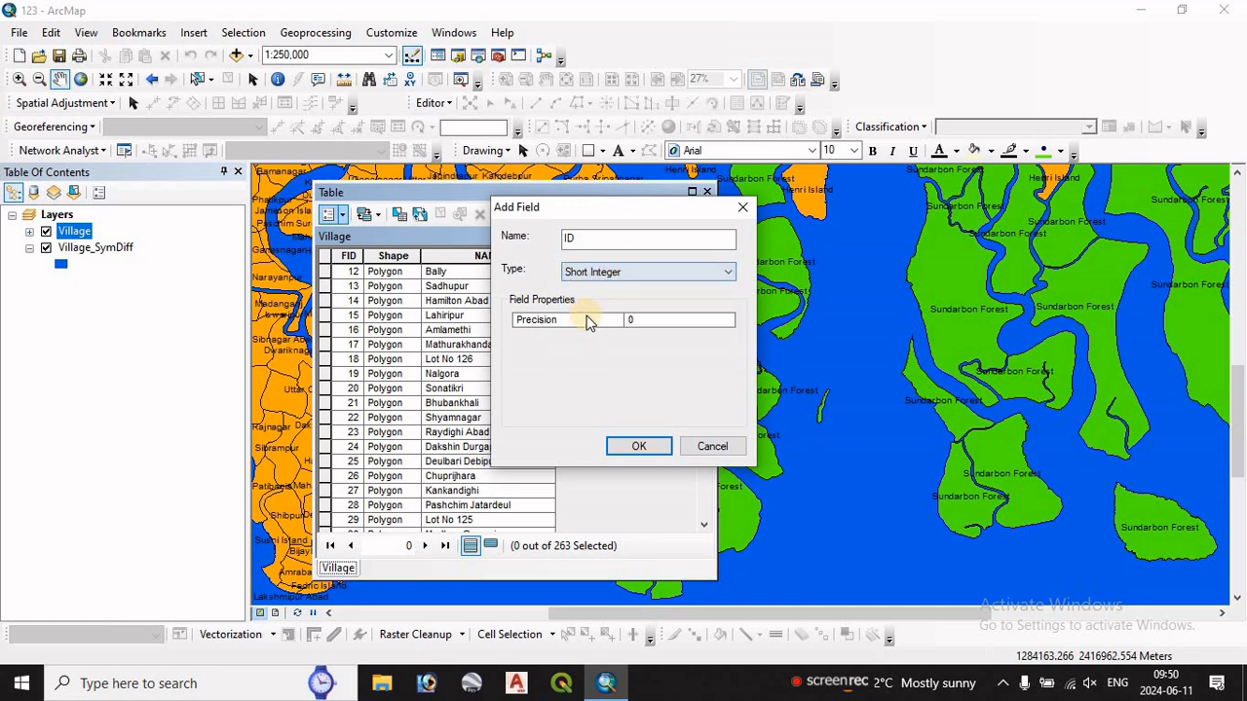
left_click(638, 447)
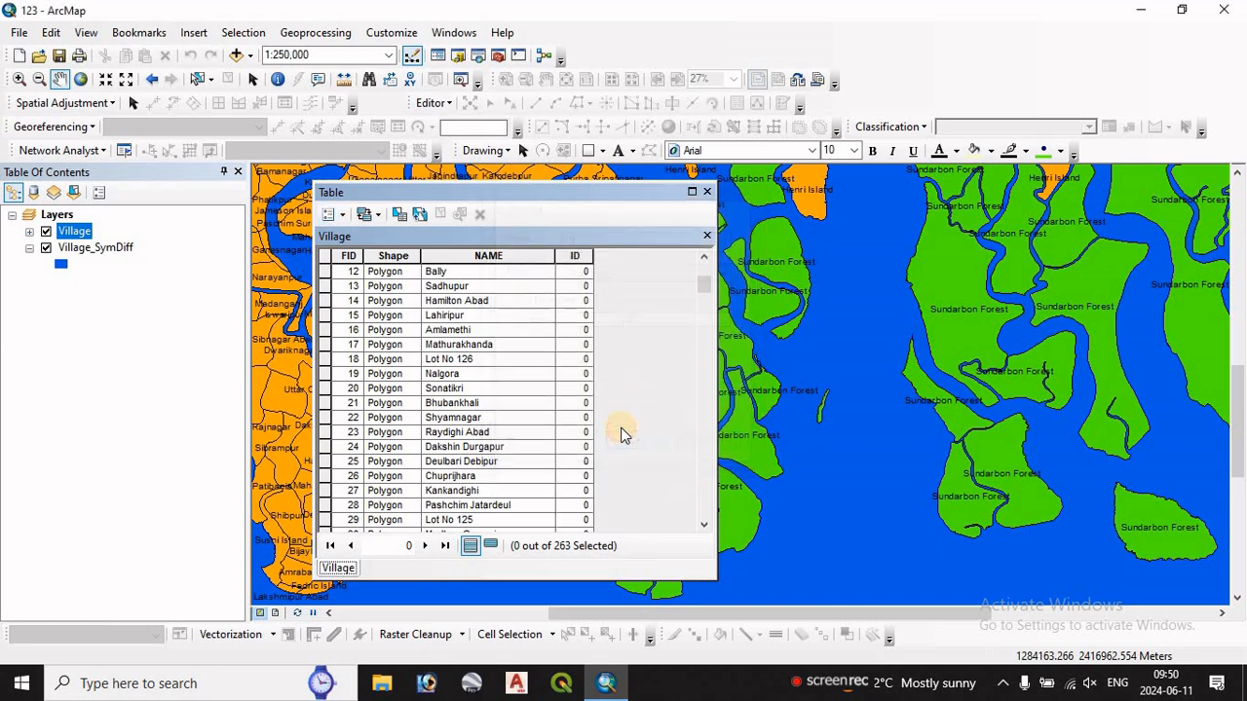
Calculate the ID field for all Village records with the expression [FID] +1
left_click(574, 261)
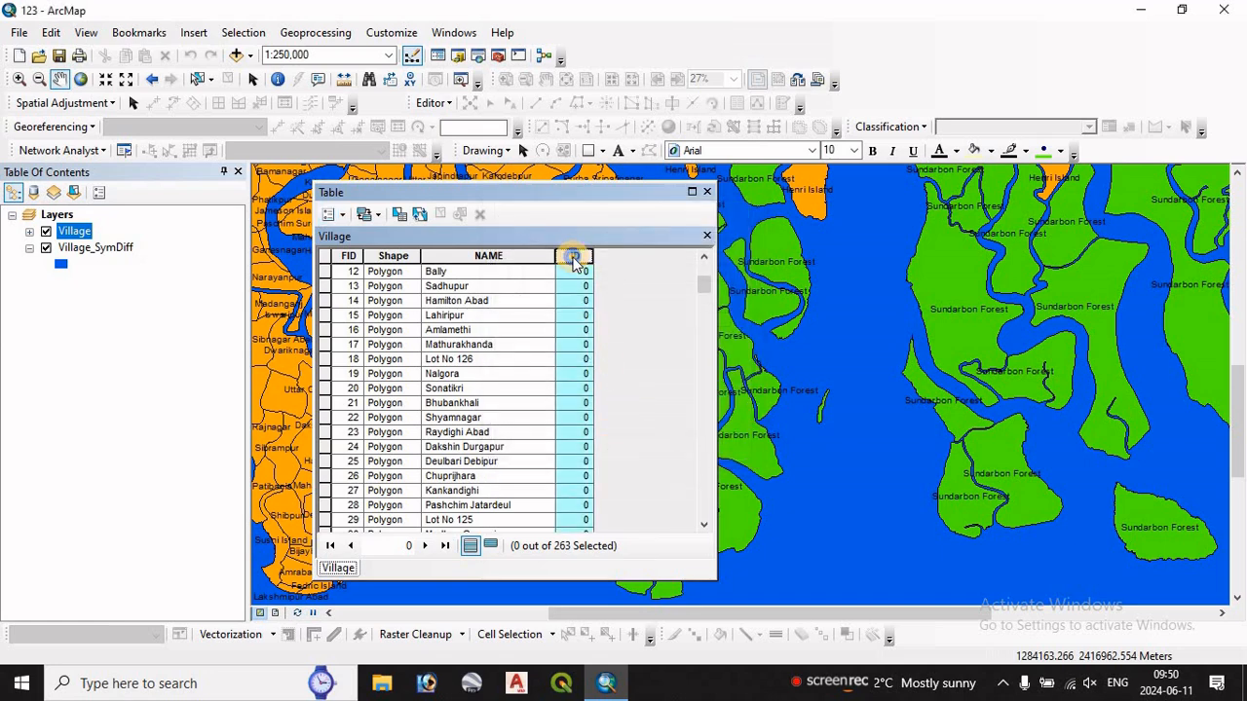
right_click(574, 261)
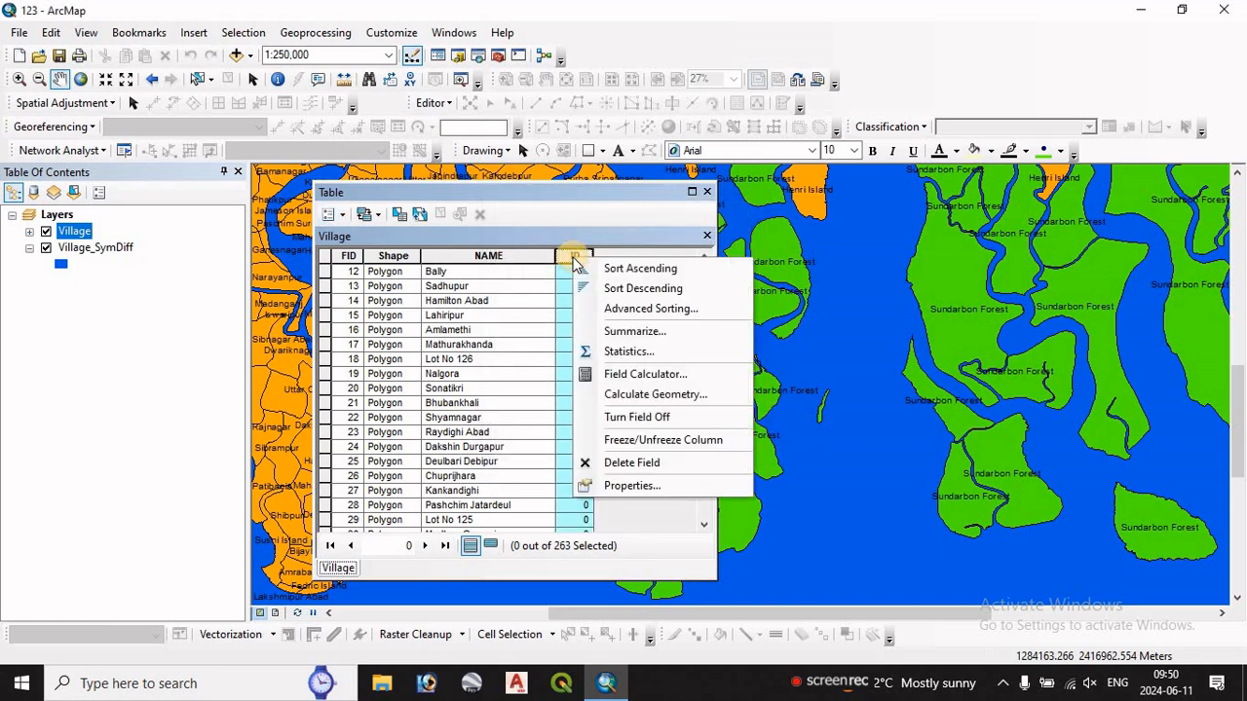
left_click(638, 374)
left_click(584, 400)
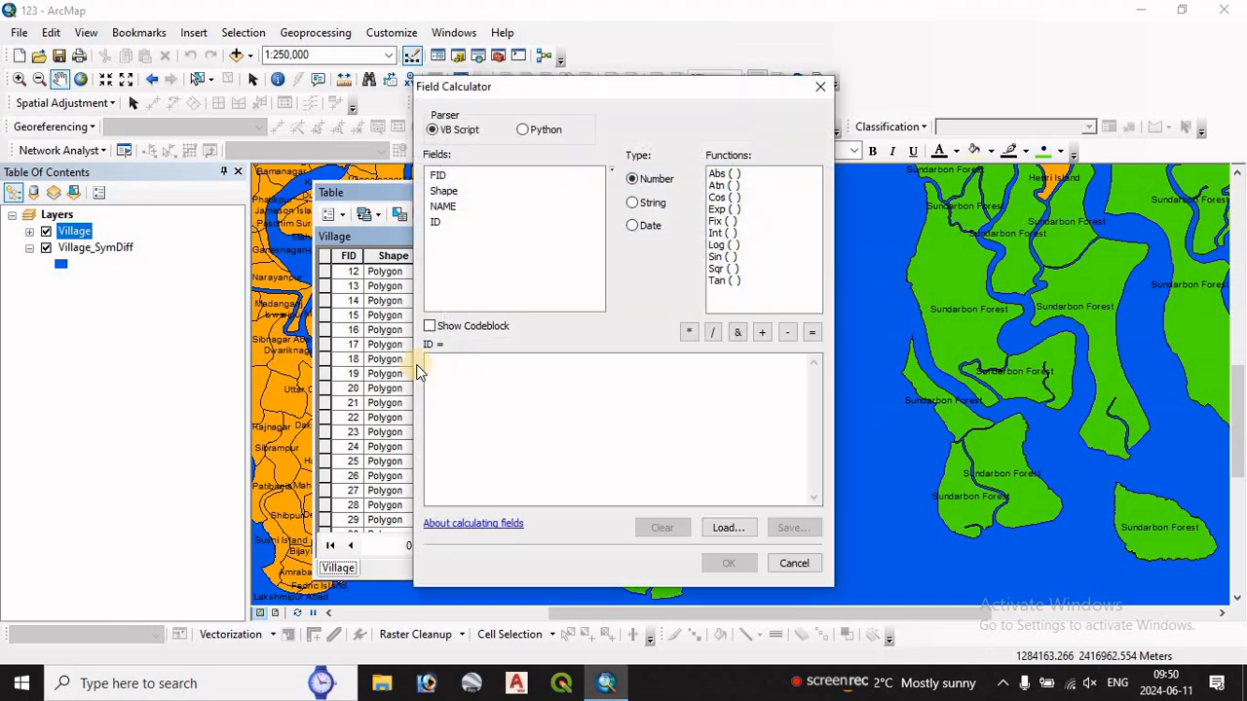
double_click(437, 176)
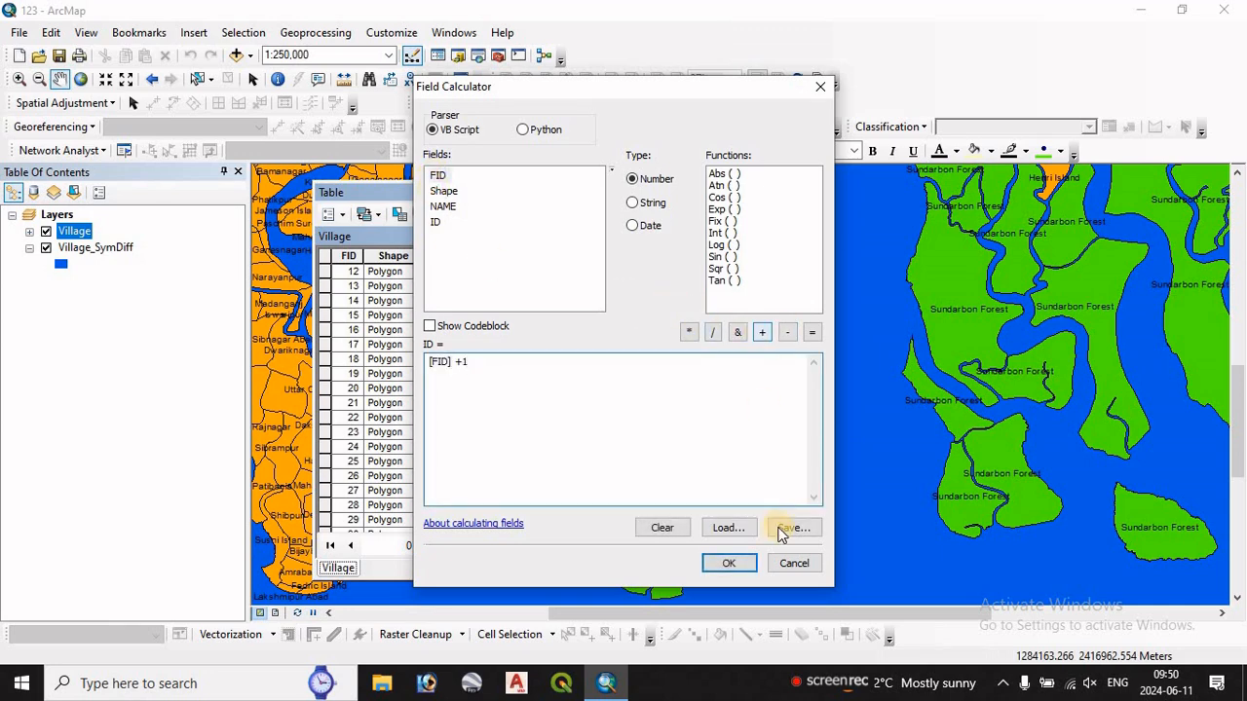
left_click(731, 562)
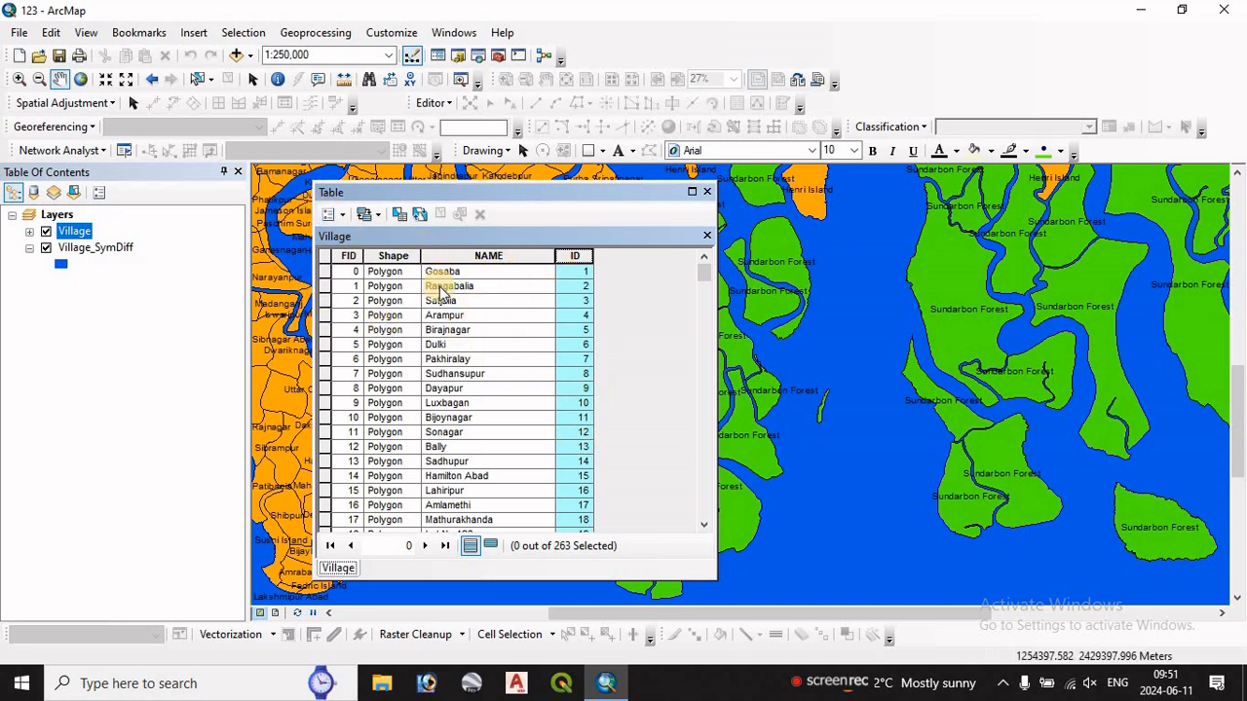
Select all records in the Village attribute table and copy them
left_click(346, 217)
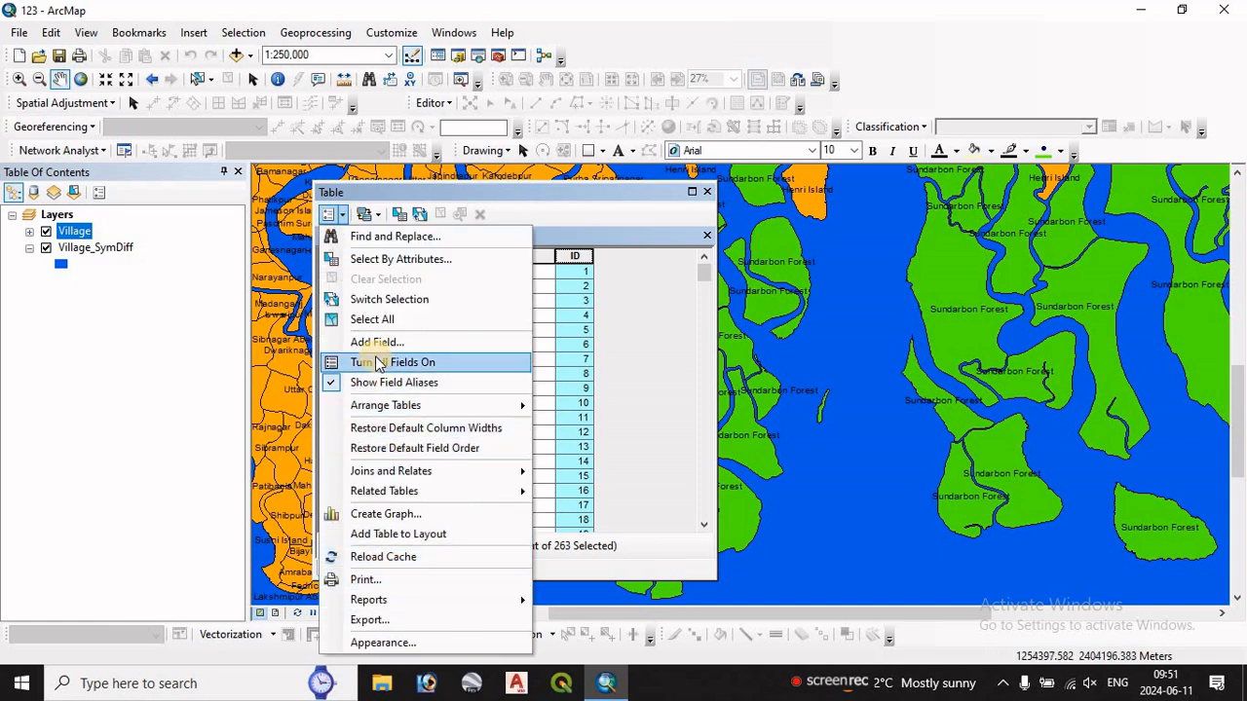
left_click(370, 320)
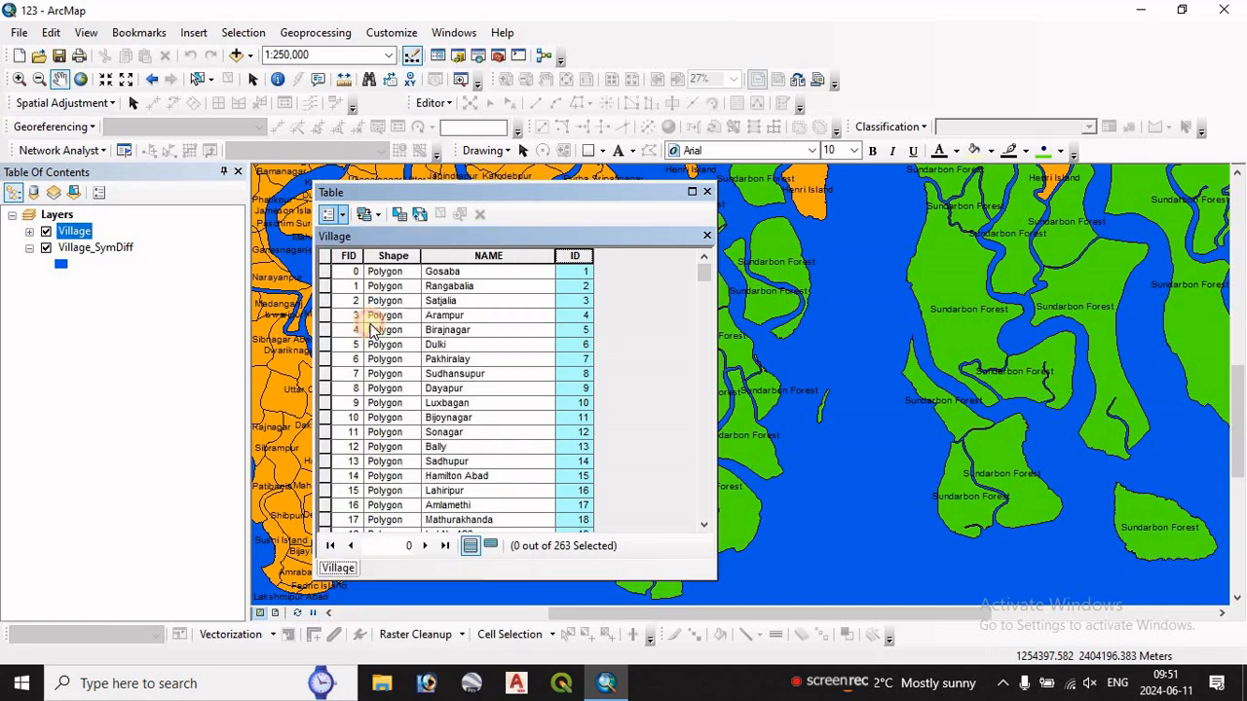
right_click(324, 274)
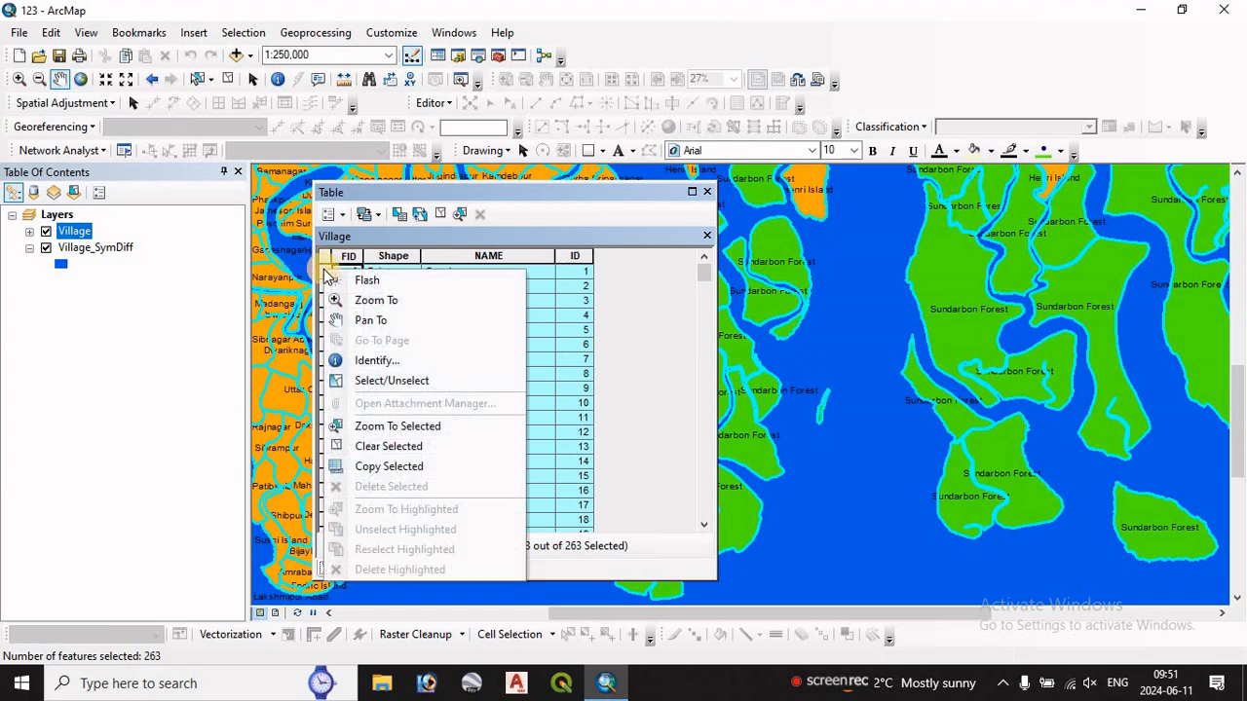
left_click(381, 467)
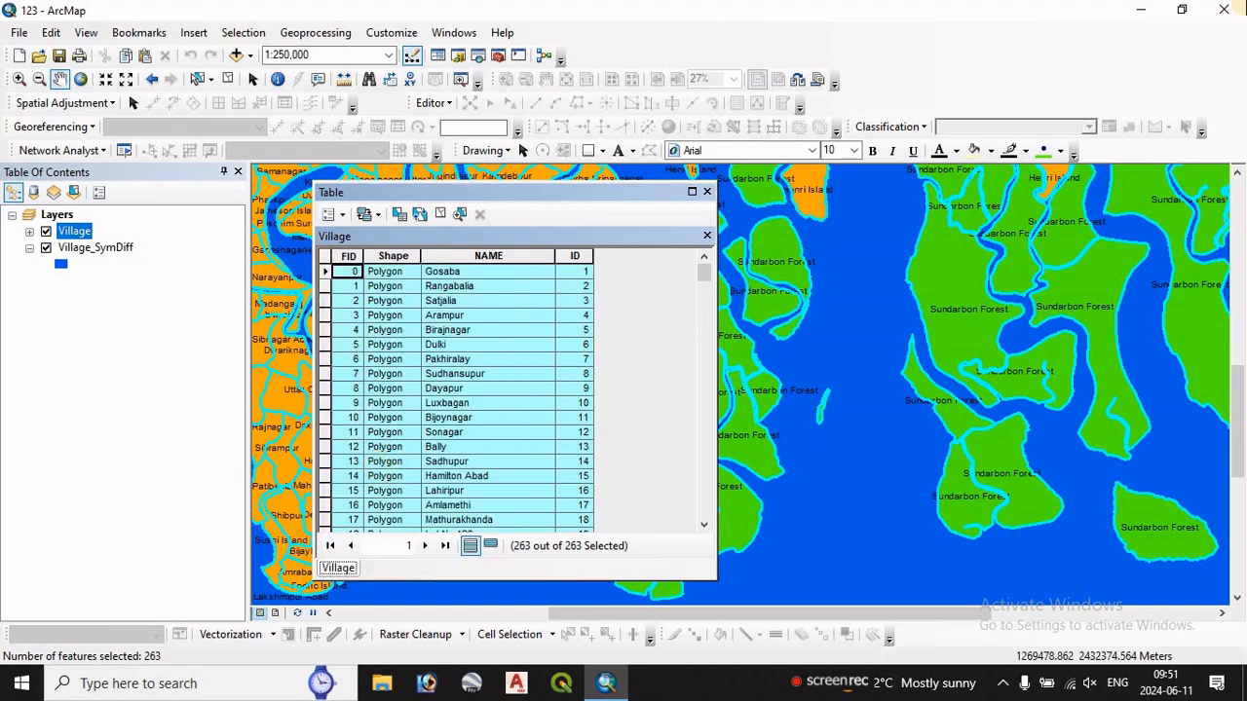
Switch to the blank Excel worksheet and paste the copied records at cell A1 as Unicode Text
left_click(1134, 9)
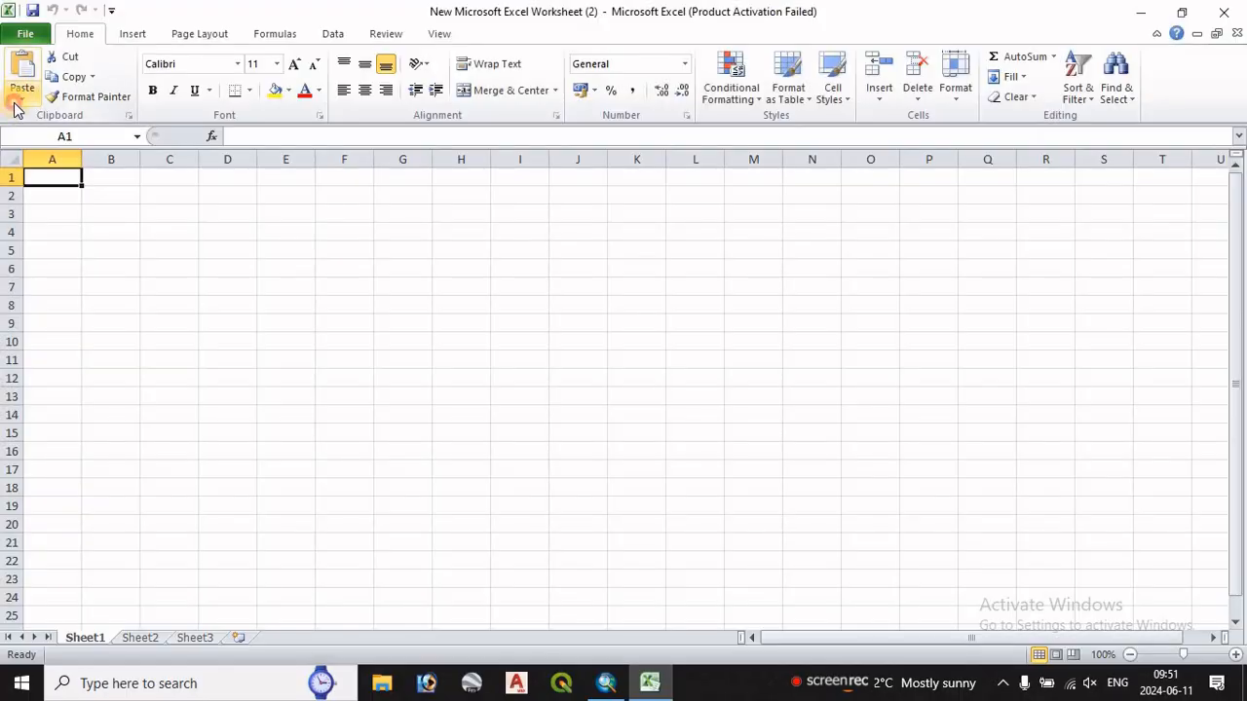
left_click(20, 106)
left_click(68, 184)
left_click(188, 295)
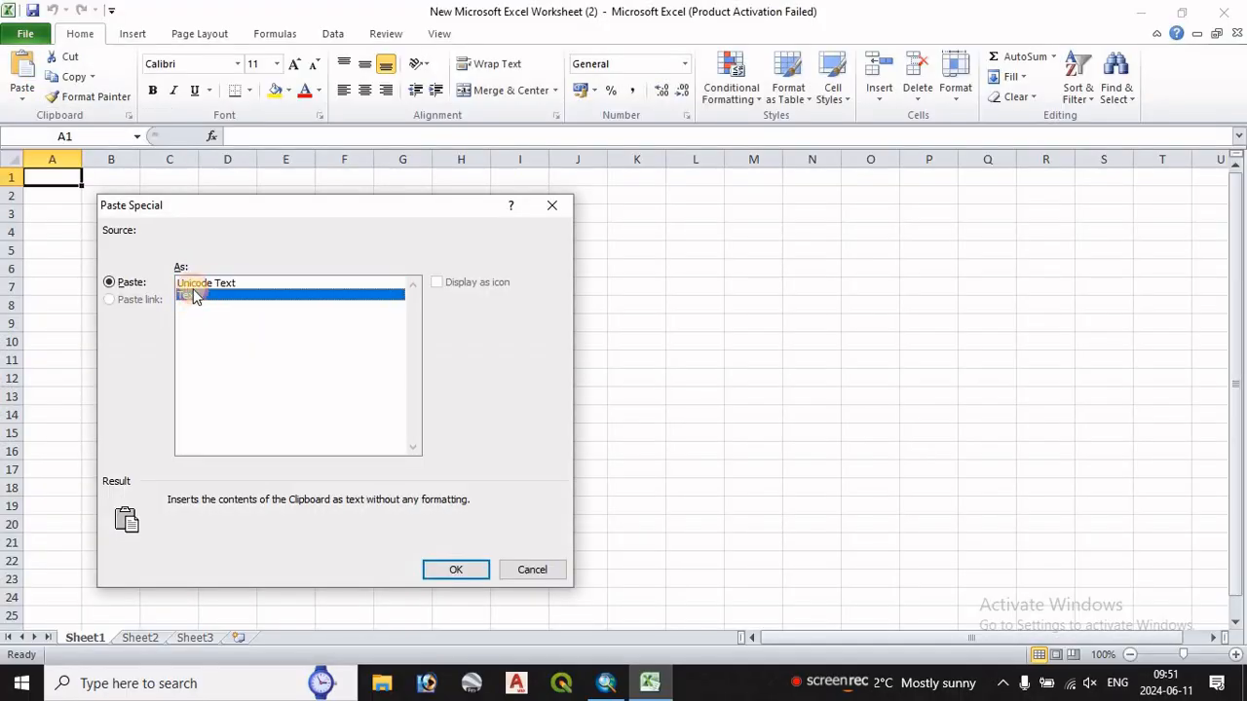
left_click(187, 283)
left_click(456, 571)
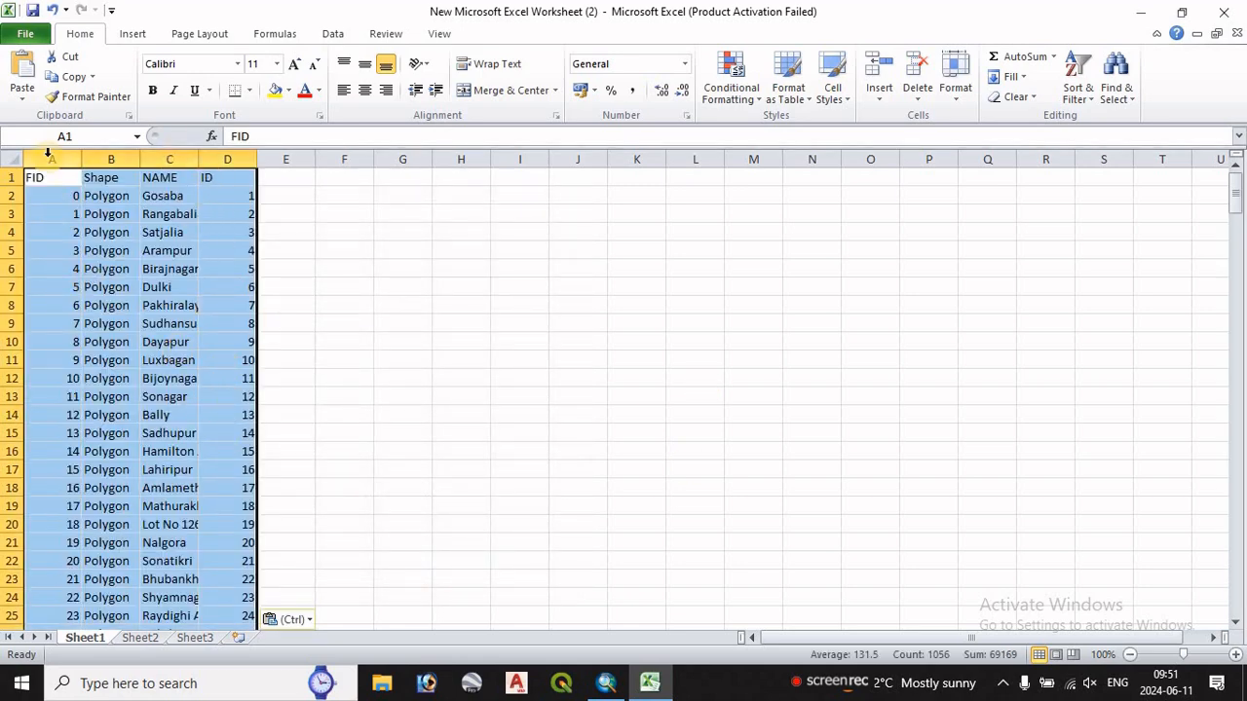
Delete the FID and Shape columns and fit the NAME column's width to its contents
left_click_drag(47, 159, 97, 159)
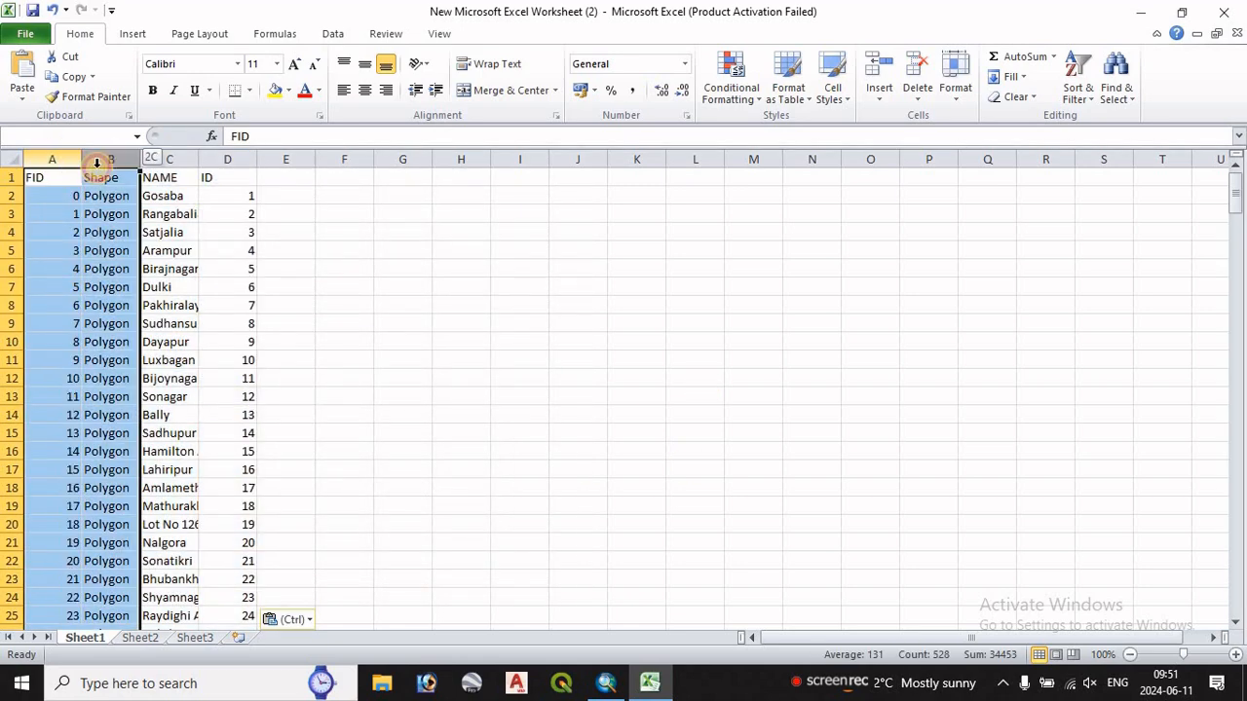
right_click(85, 251)
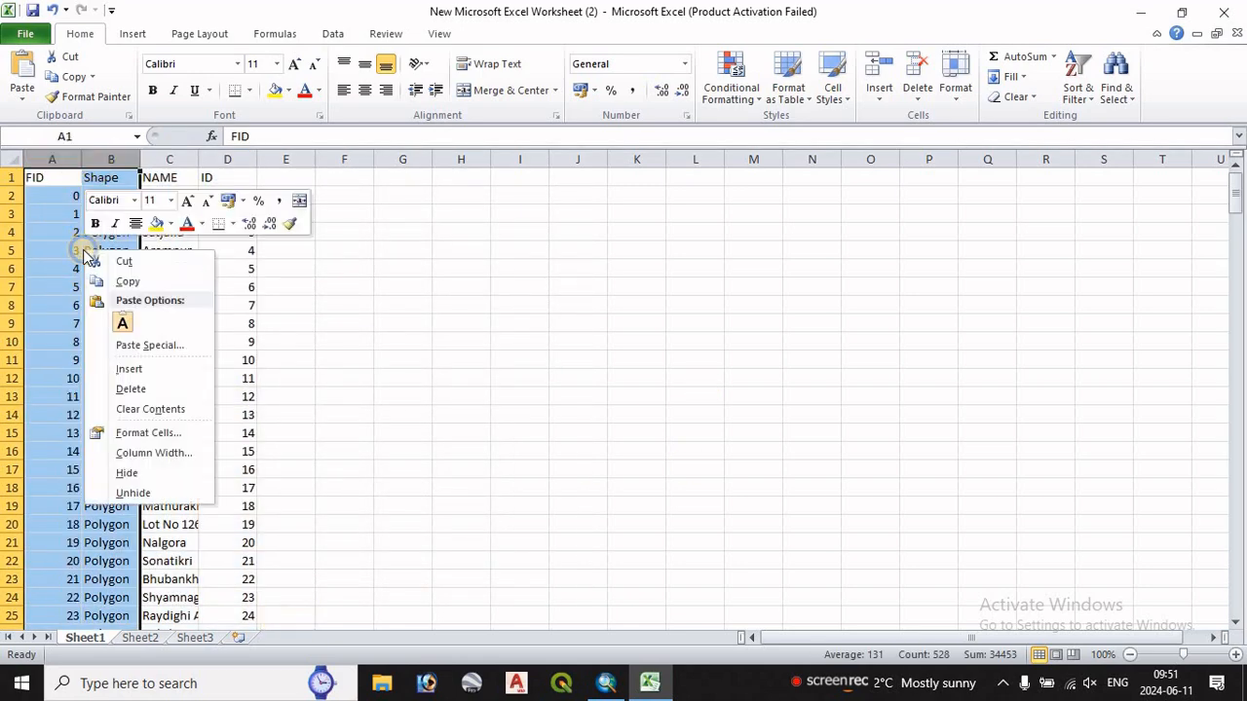
left_click(133, 390)
left_click(394, 378)
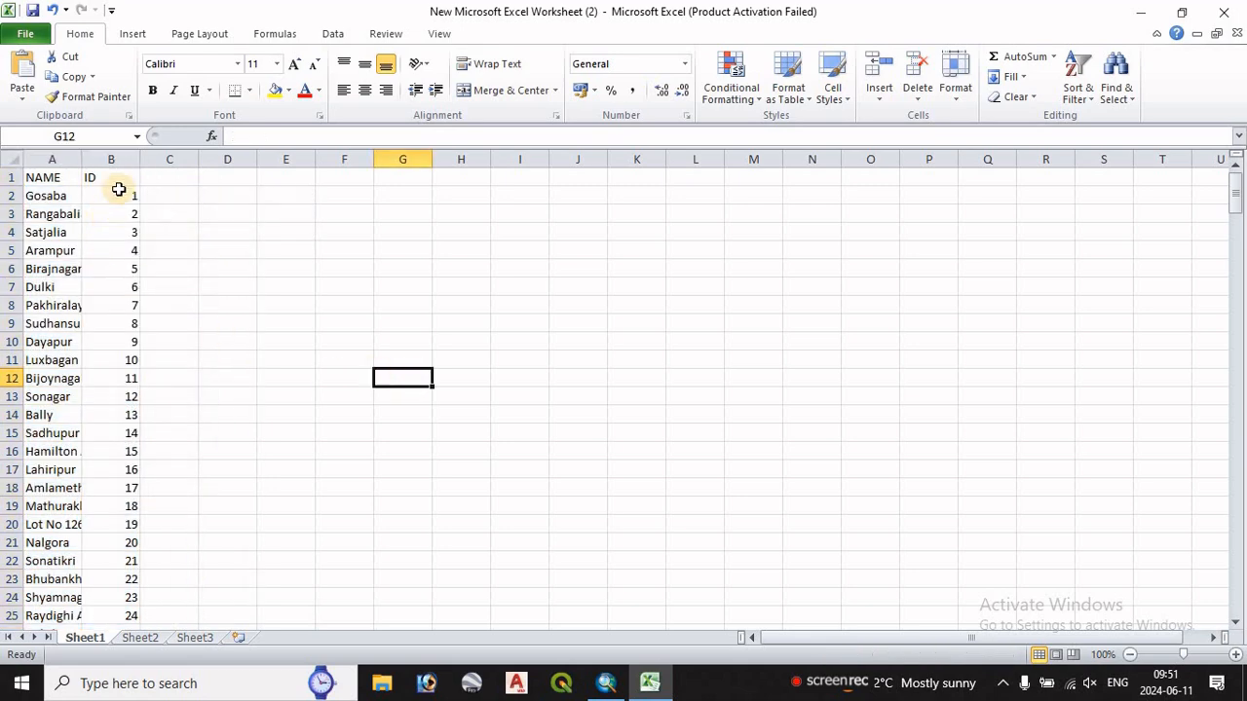
double_click(82, 158)
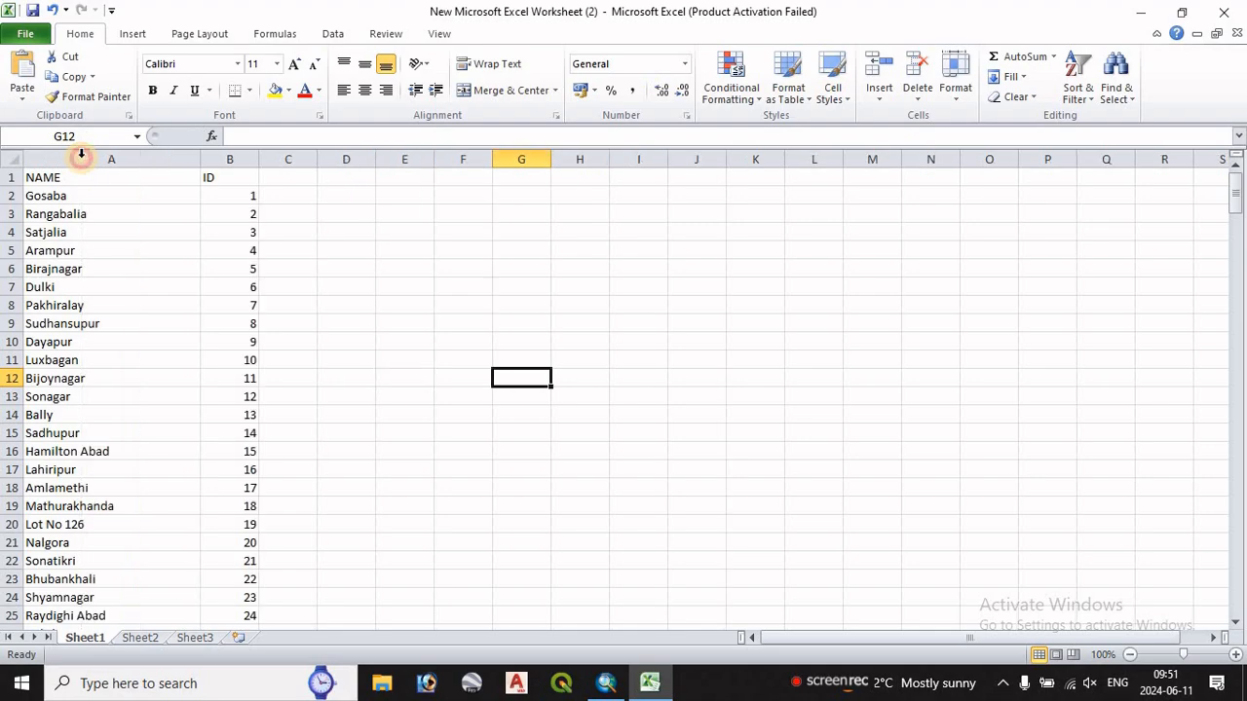
Copy all village names under the NAME header, cells A2 to A264, and minimise the worksheet
left_click_drag(59, 195, 95, 597)
key("ctrl+c")
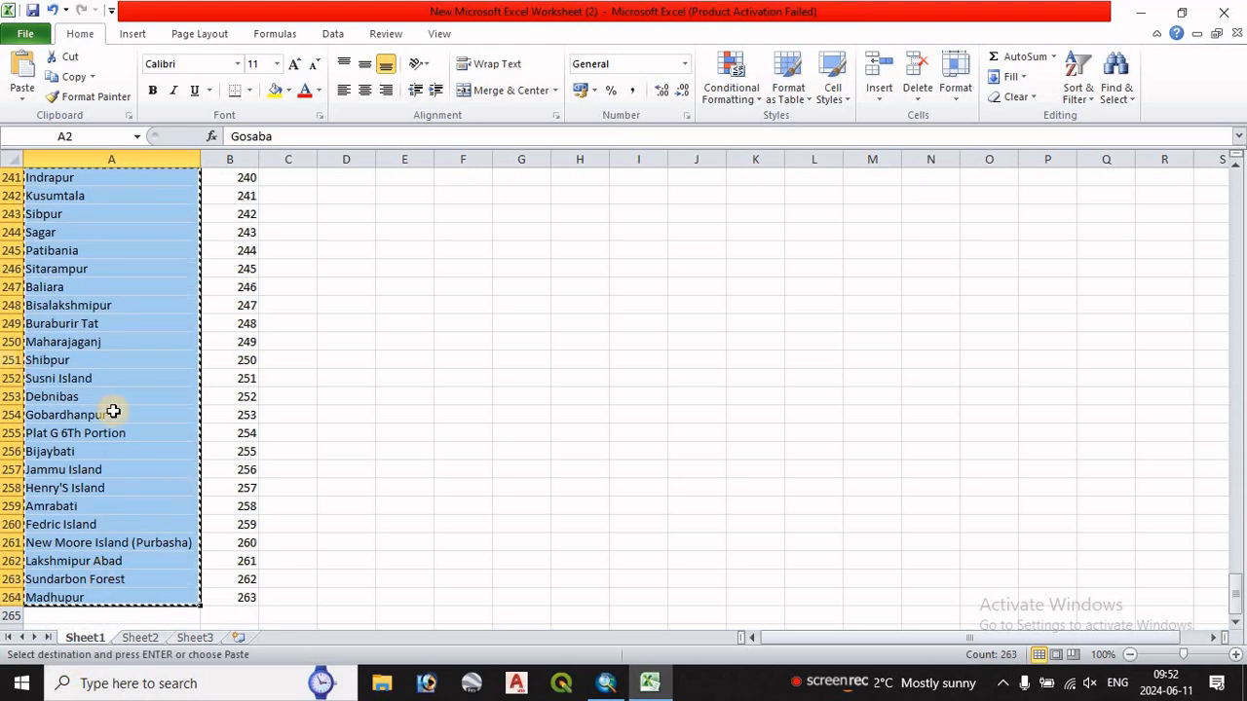
left_click(1141, 13)
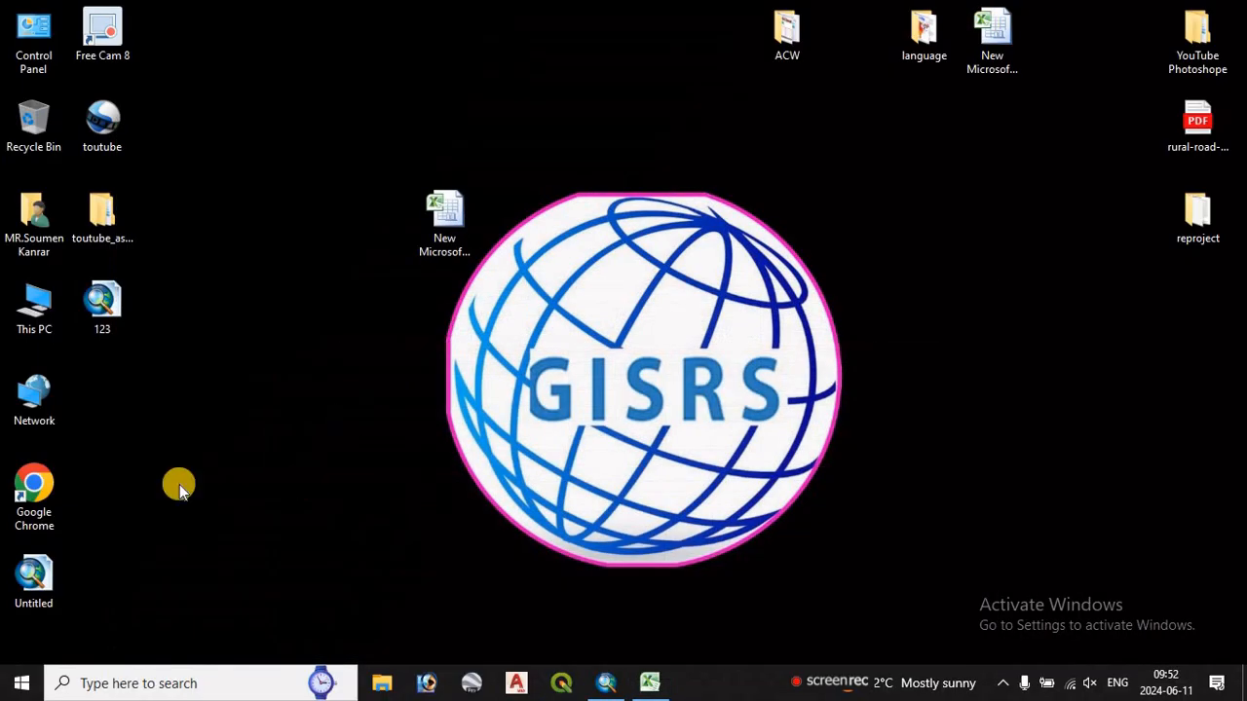
Switch to Google Chrome and open Google Translate from the Google apps
double_click(55, 502)
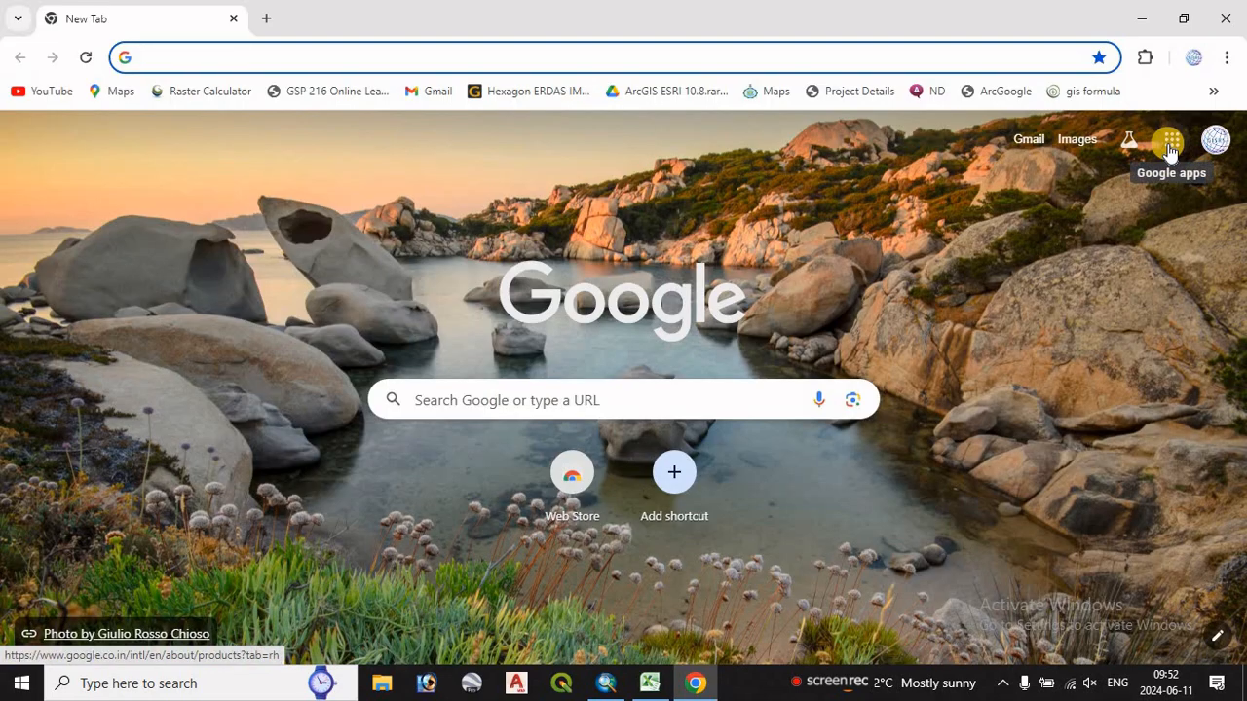
left_click(1169, 144)
scroll(1019, 516, "down", 3)
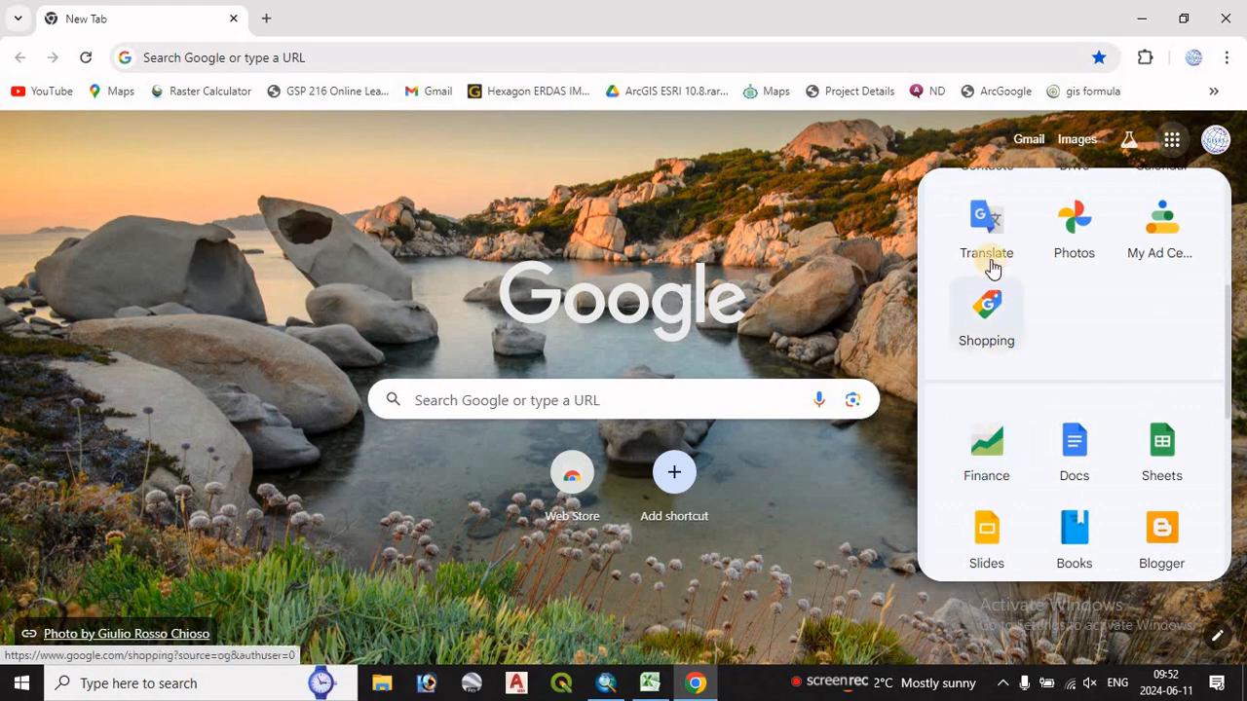
left_click(977, 229)
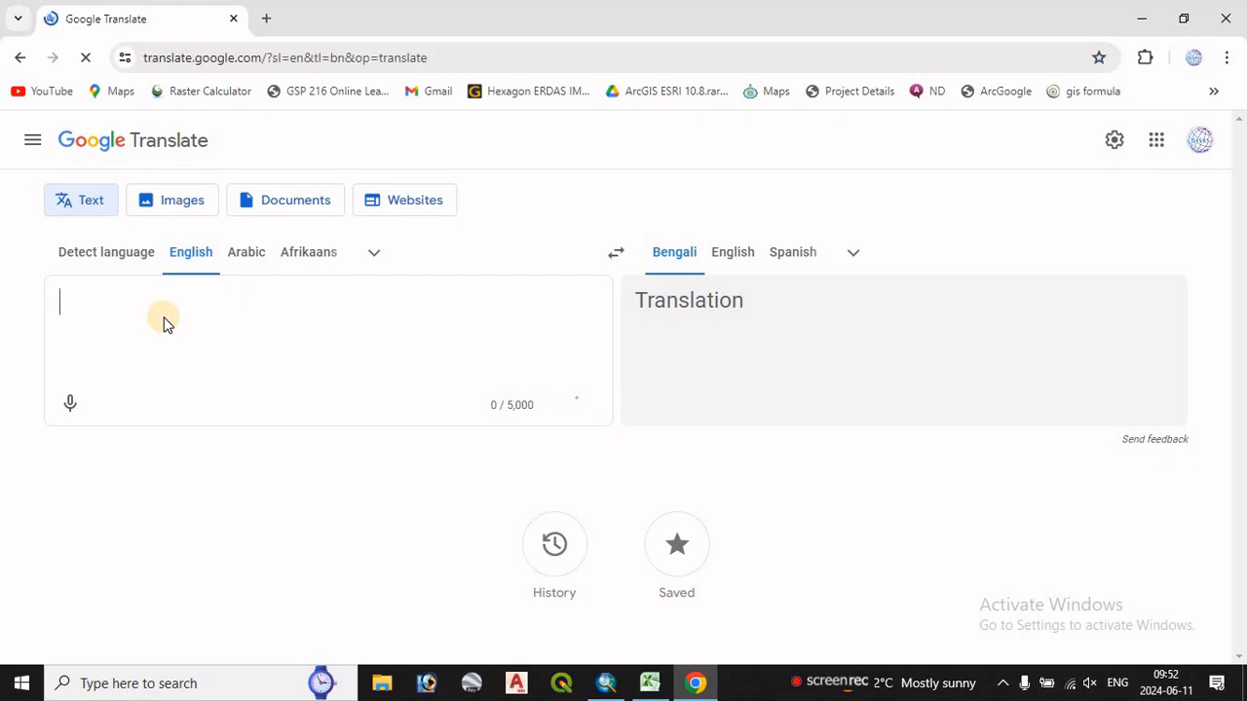
Paste the copied village names as the English source text for translation into Bengali and look over the translated list
key("ctrl+v")
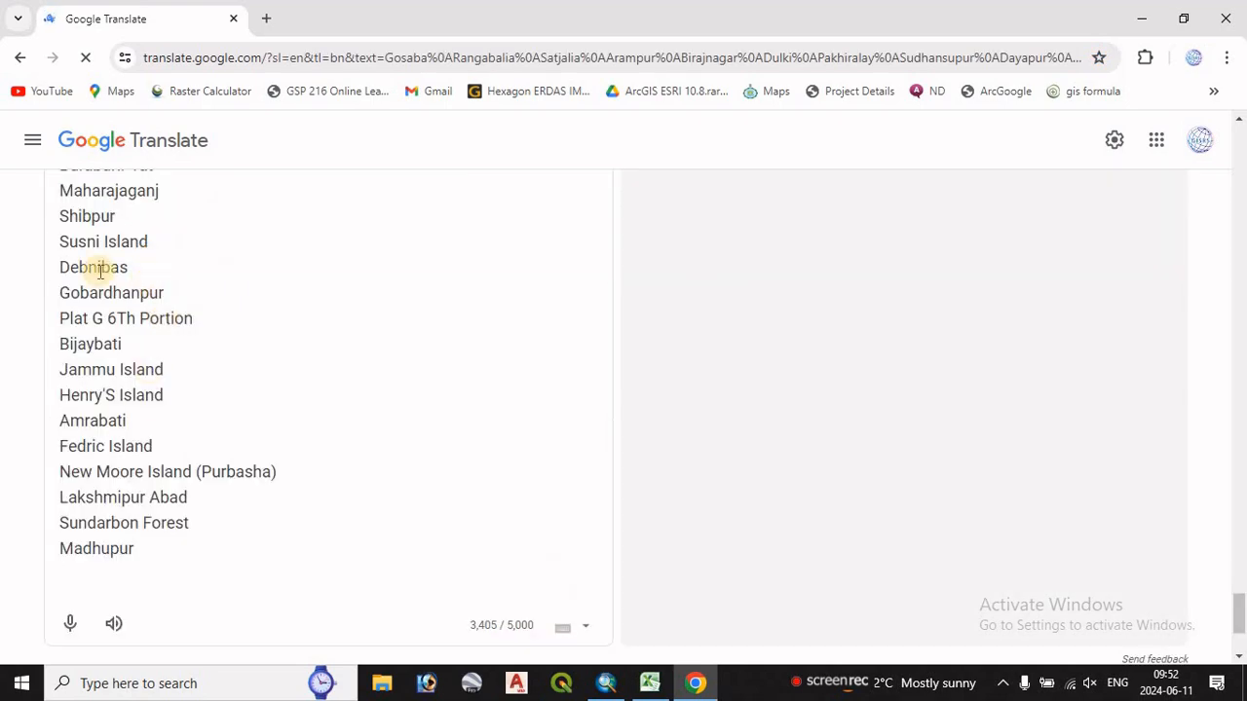
scroll(103, 356, "up", 5)
scroll(104, 356, "up", 15)
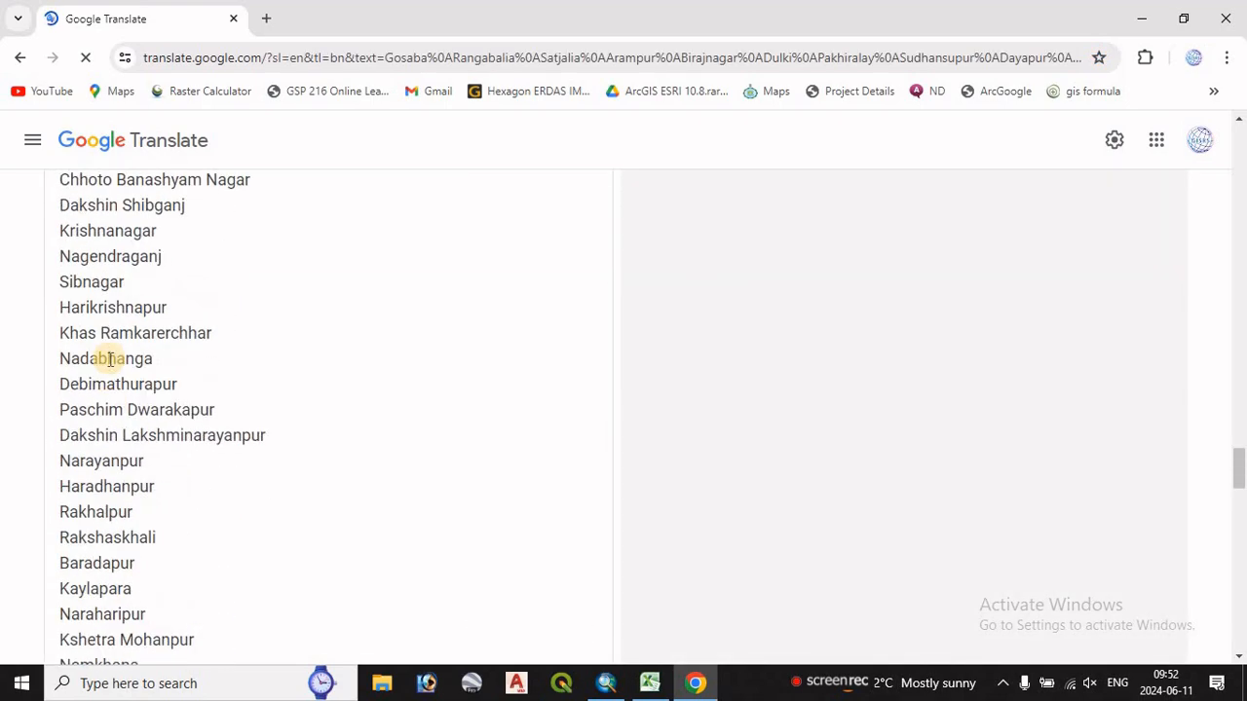
scroll(662, 300, "up", 15)
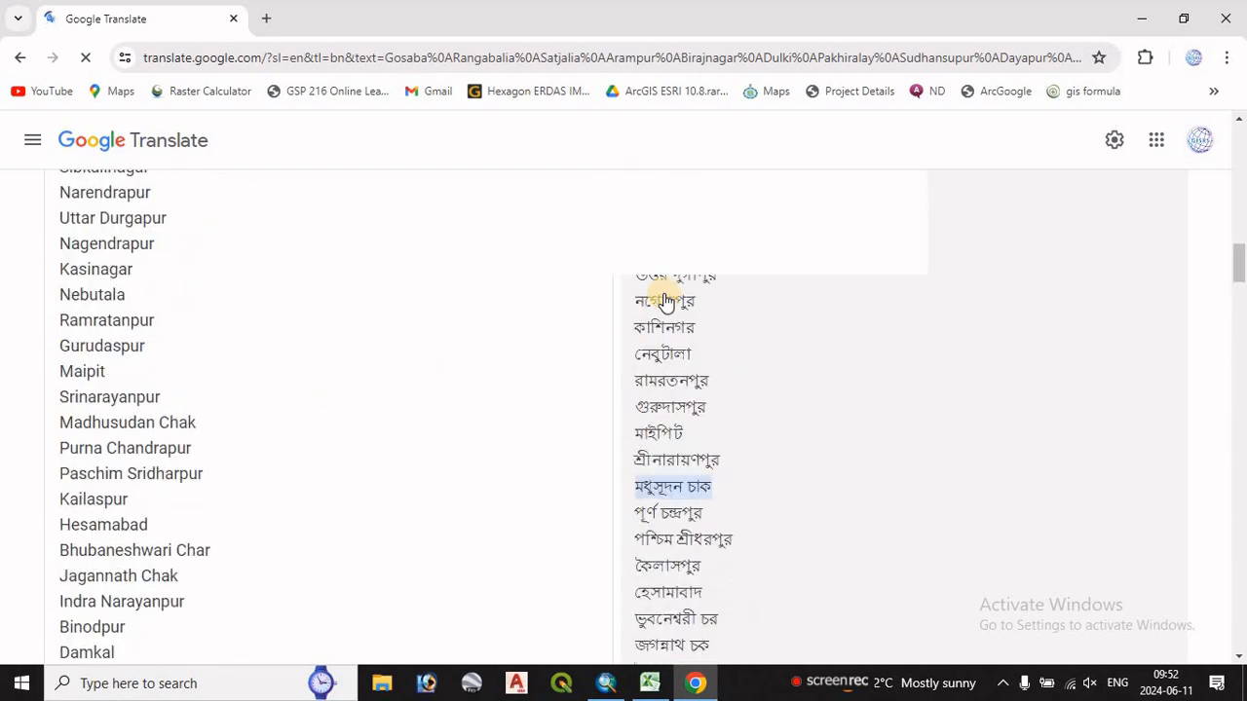
scroll(663, 300, "up", 2)
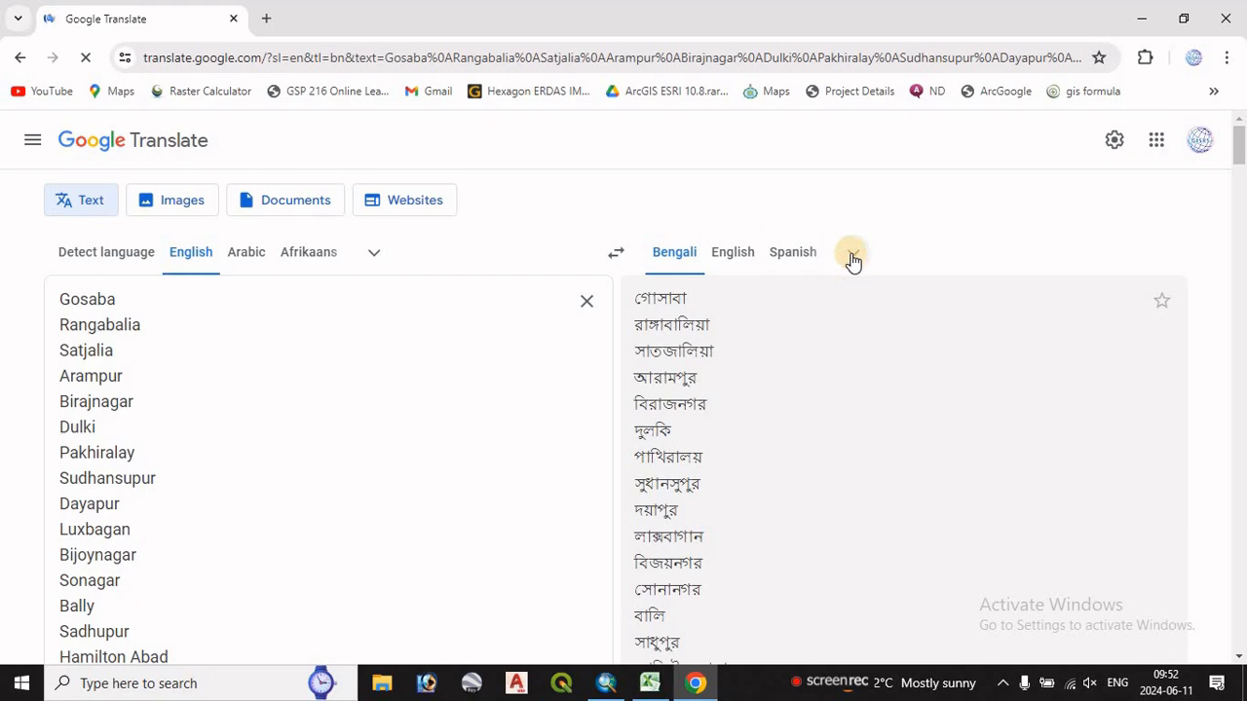
Try Spanish and Hindi as target languages for the village names and look through the Hindi translation
left_click(795, 259)
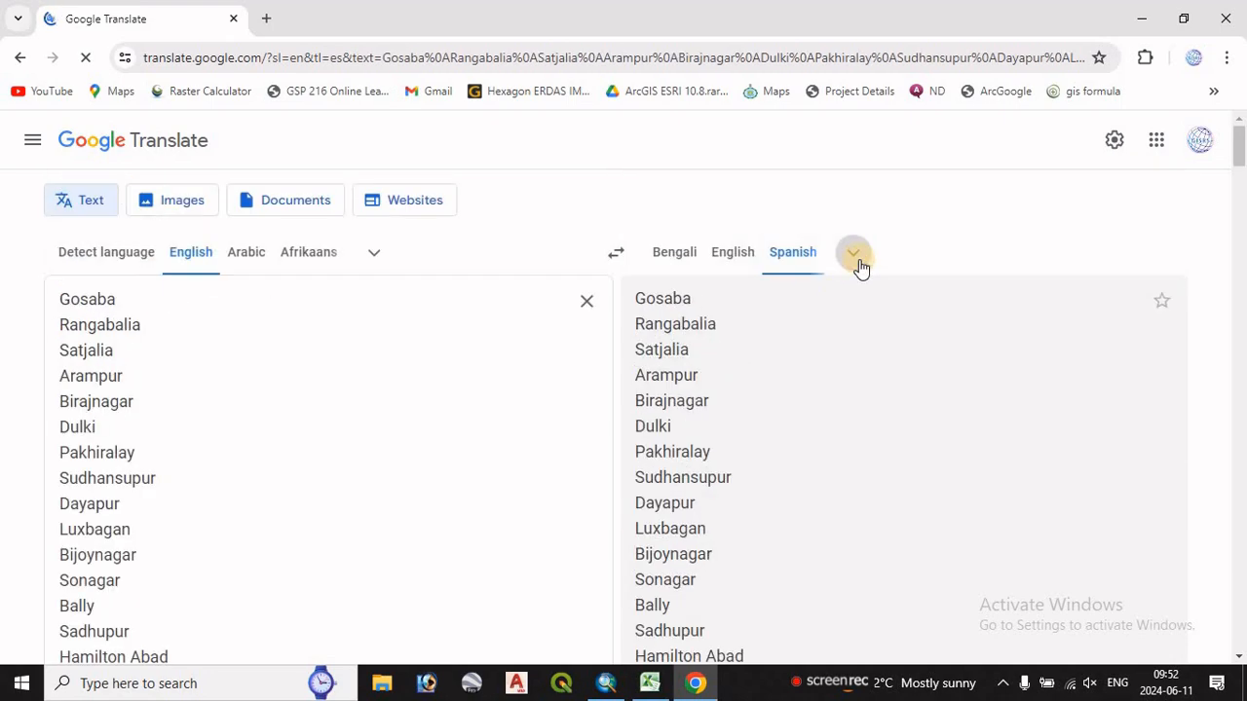
left_click(855, 259)
scroll(692, 557, "down", 2)
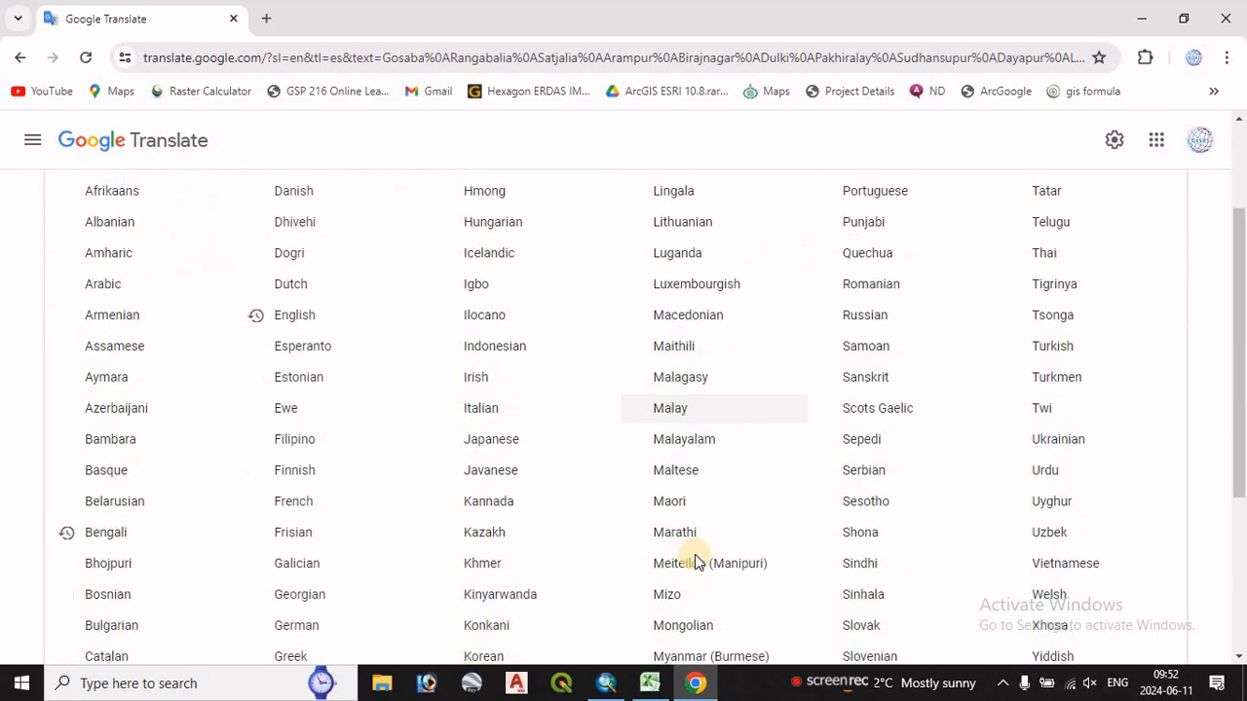
scroll(307, 492, "down", 3)
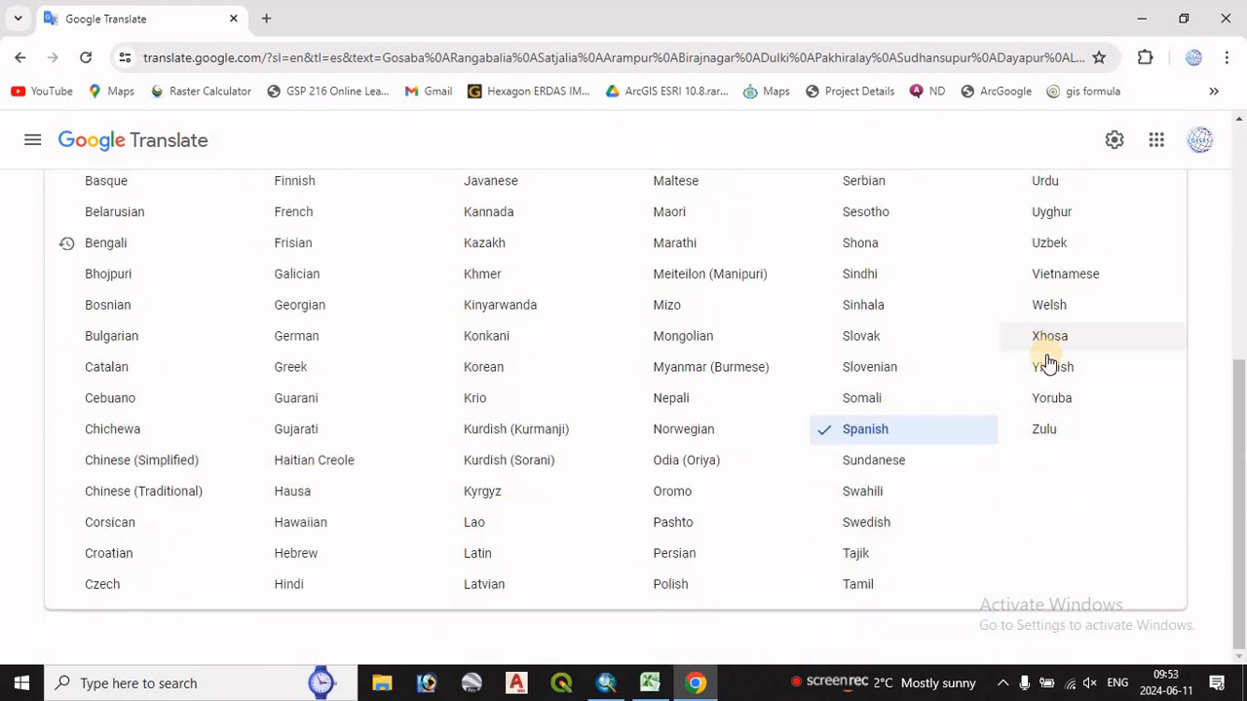
left_click(292, 588)
scroll(682, 305, "up", 5)
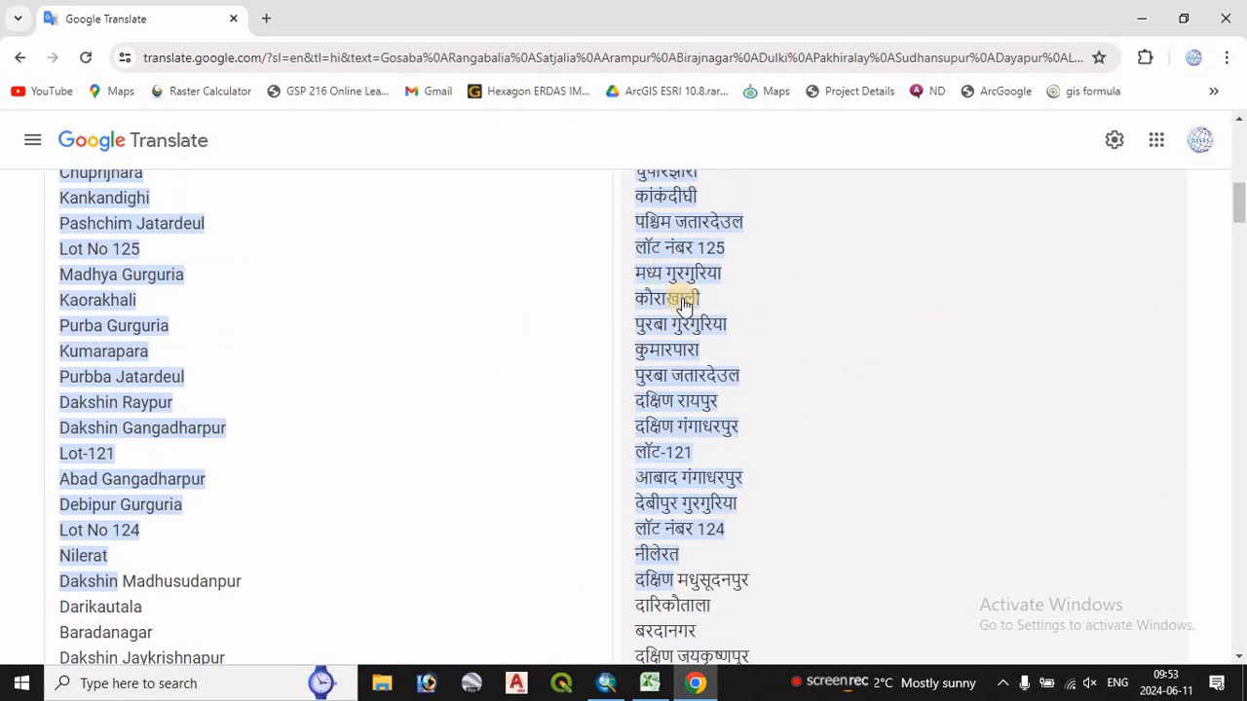
scroll(685, 305, "up", 8)
scroll(721, 325, "down", 5)
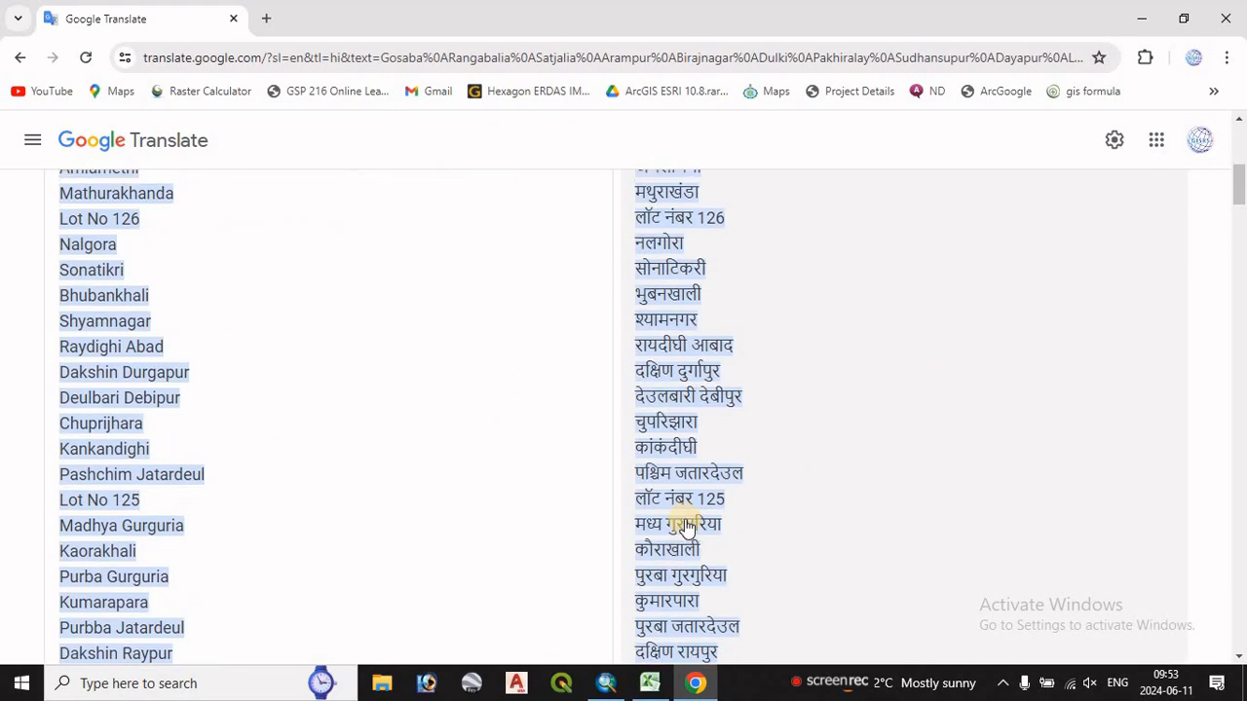
scroll(687, 526, "up", 5)
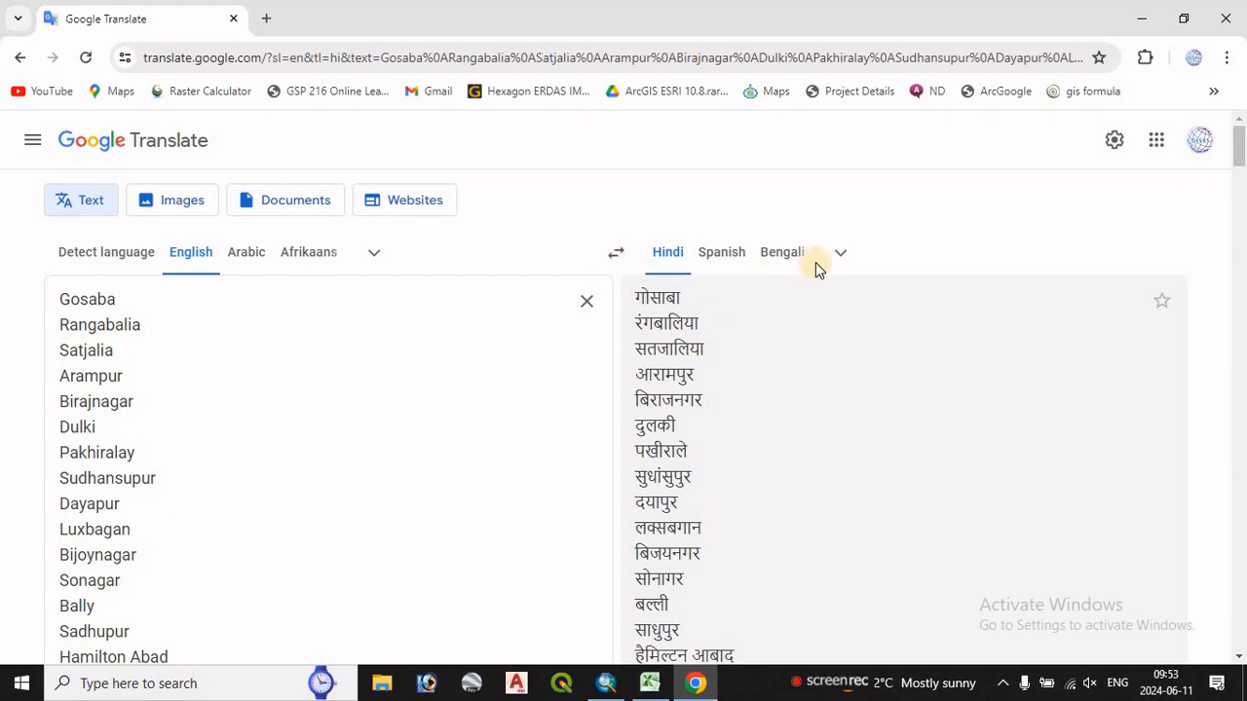
Set the target language to Bengali and copy the entire list of translated village names, from Gosaba to Madhupur
left_click(782, 255)
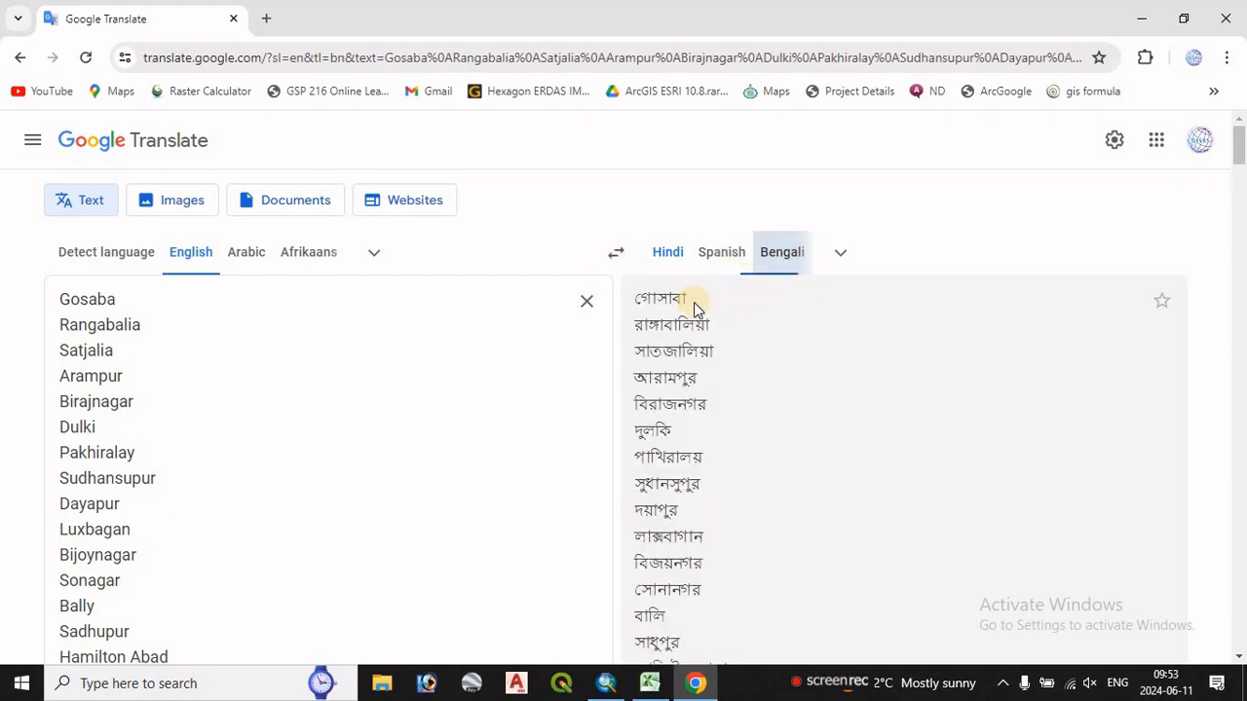
scroll(694, 302, "down", 15)
scroll(709, 322, "up", 5)
scroll(706, 313, "up", 20)
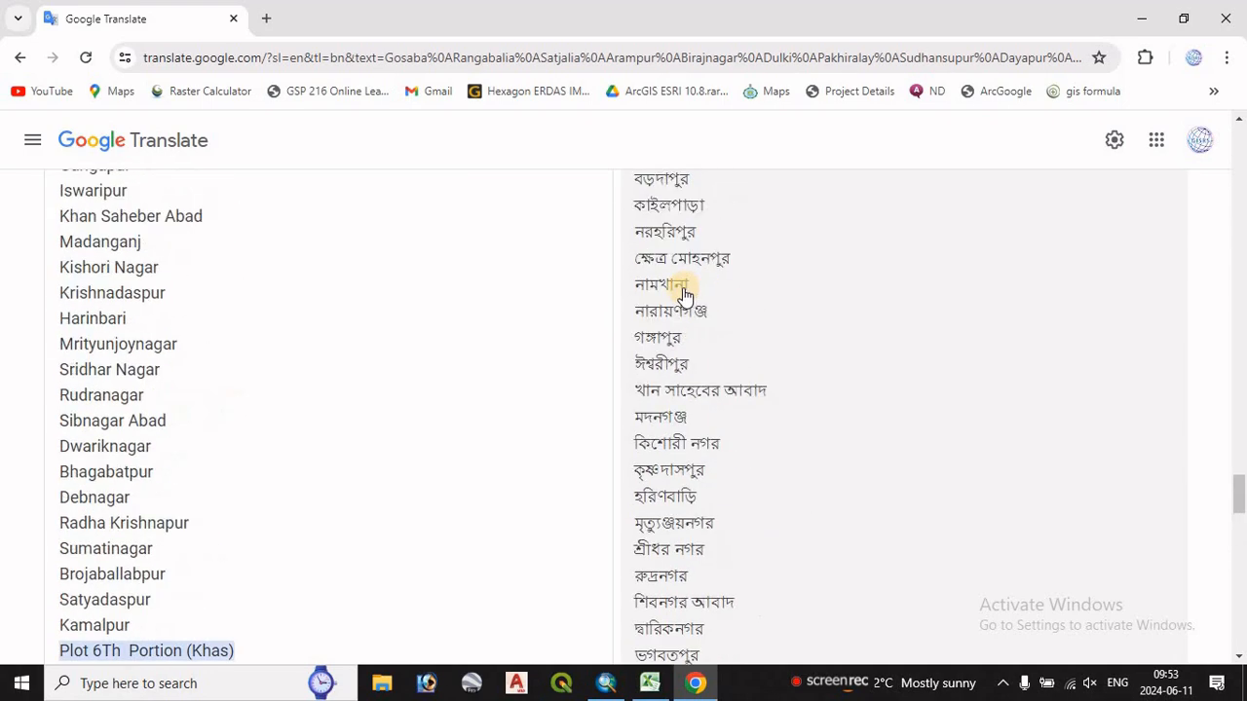
scroll(680, 292, "up", 15)
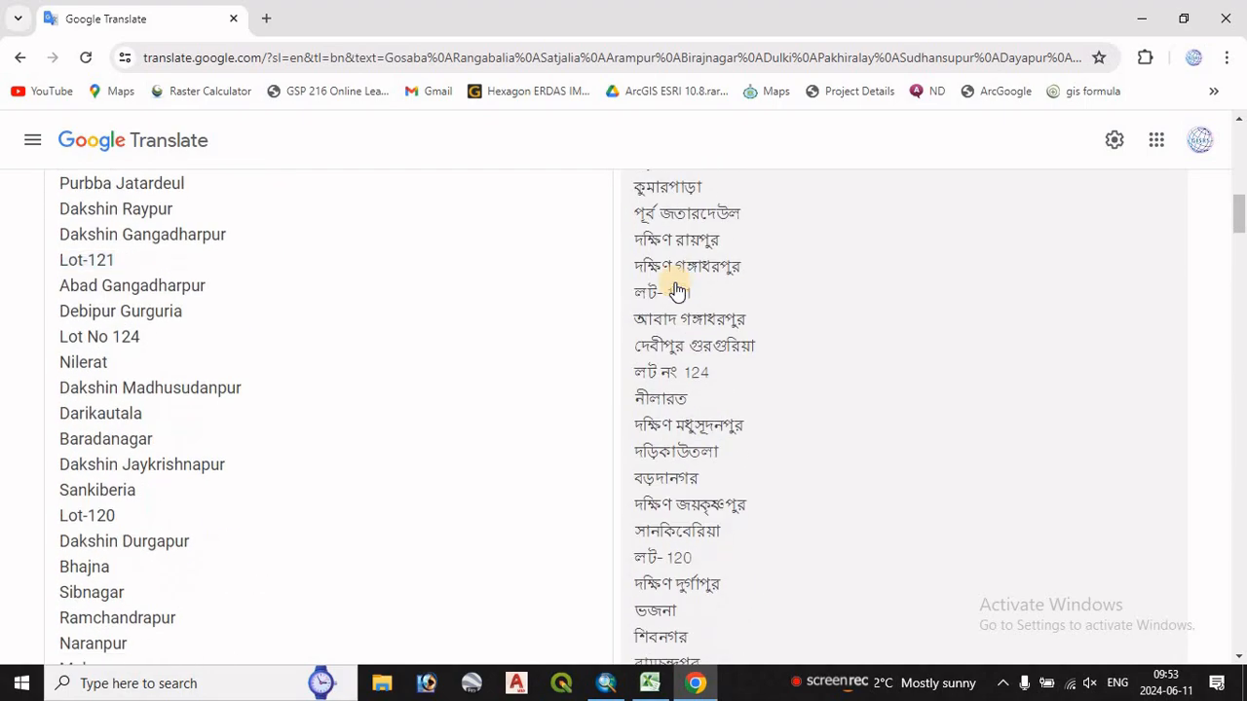
left_click_drag(634, 305, 710, 307)
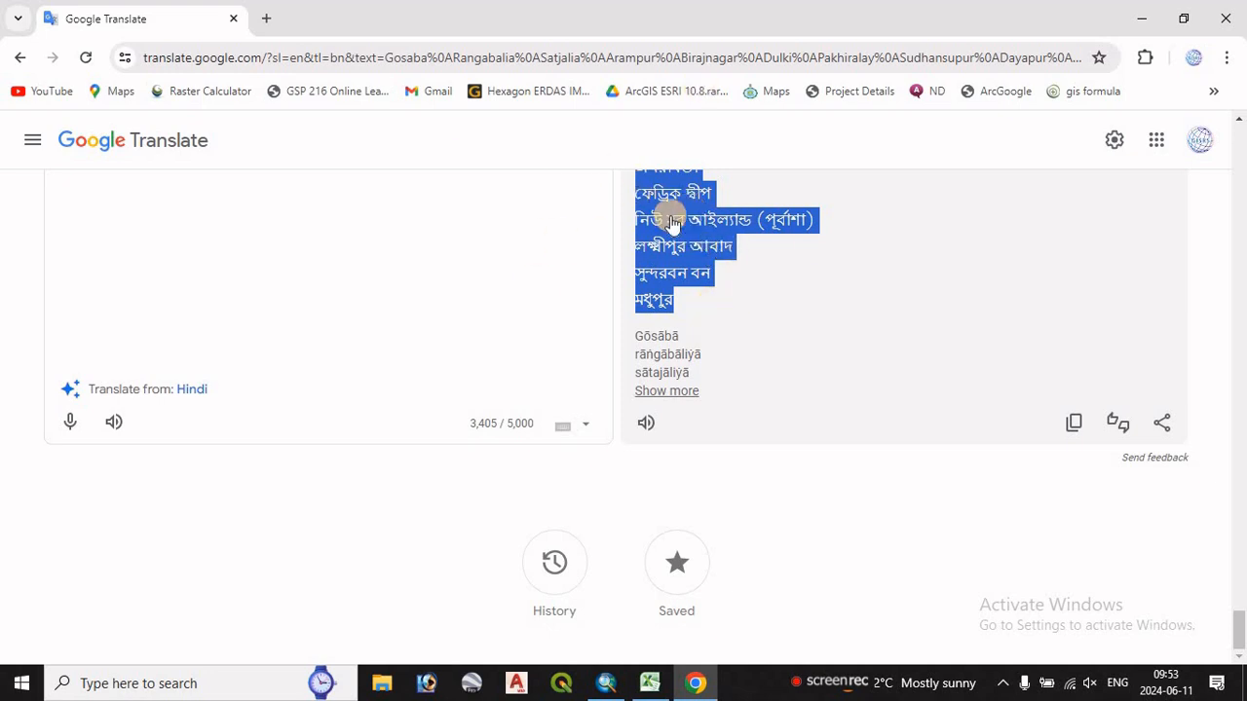
Switch to the Excel worksheet, paste the Bengali village names from cell C2 downward and check them against the English names
left_click(651, 687)
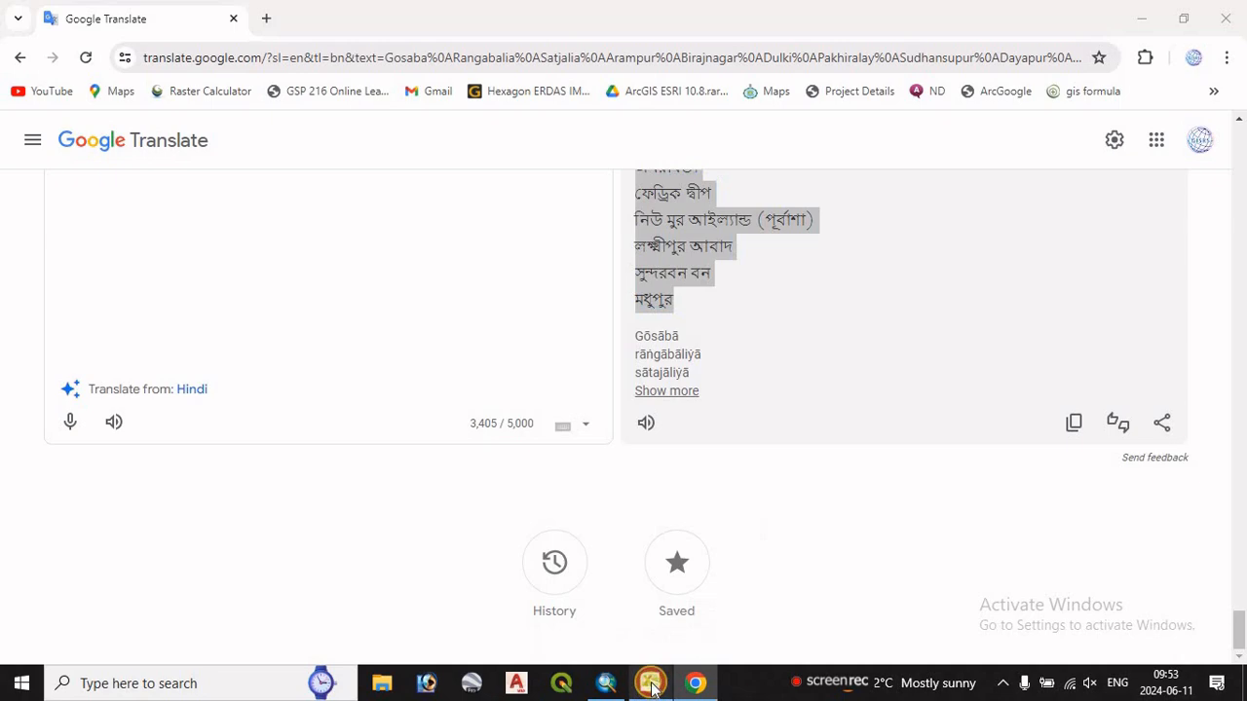
scroll(370, 356, "up", 12)
scroll(362, 349, "up", 20)
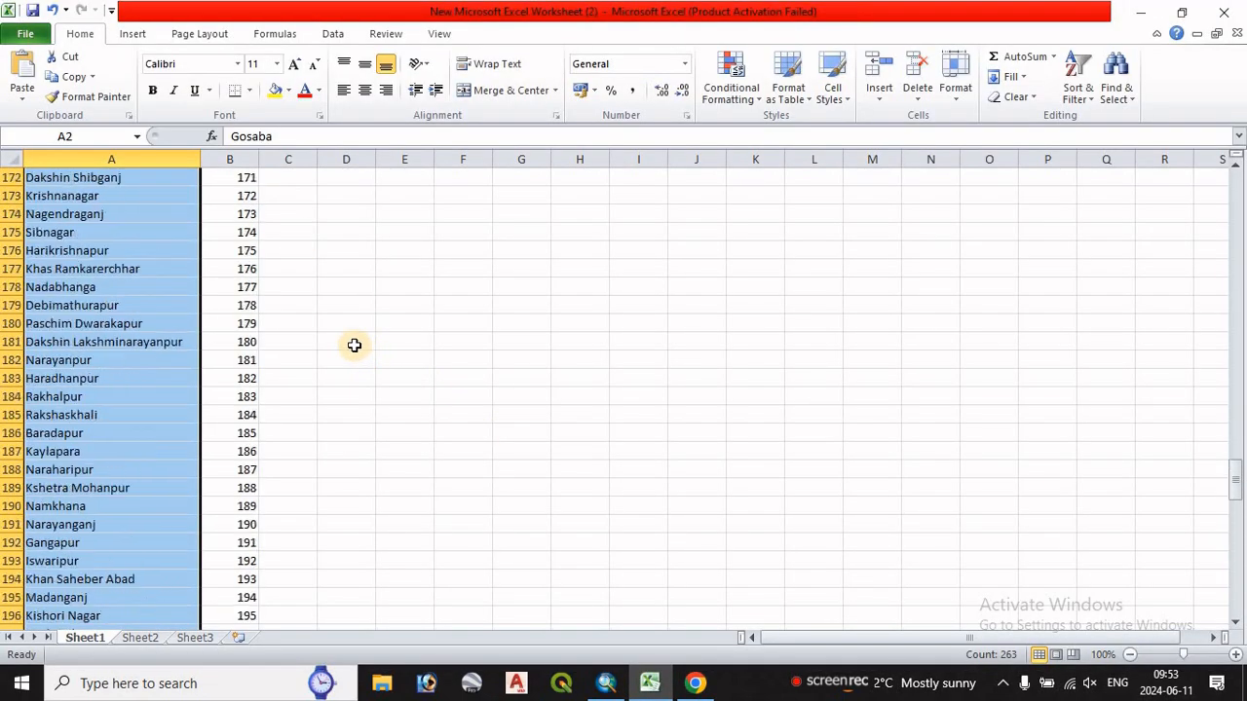
left_click_drag(1237, 402, 1235, 187)
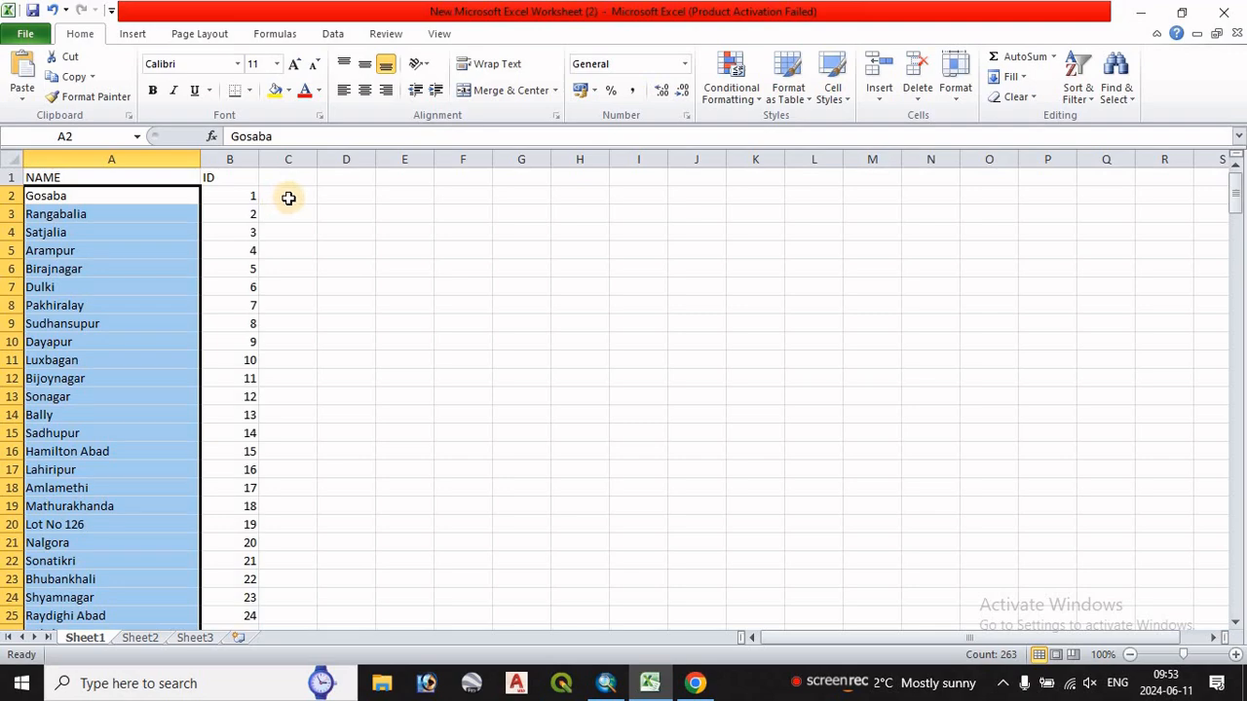
left_click(289, 198)
left_click_drag(290, 202, 289, 579)
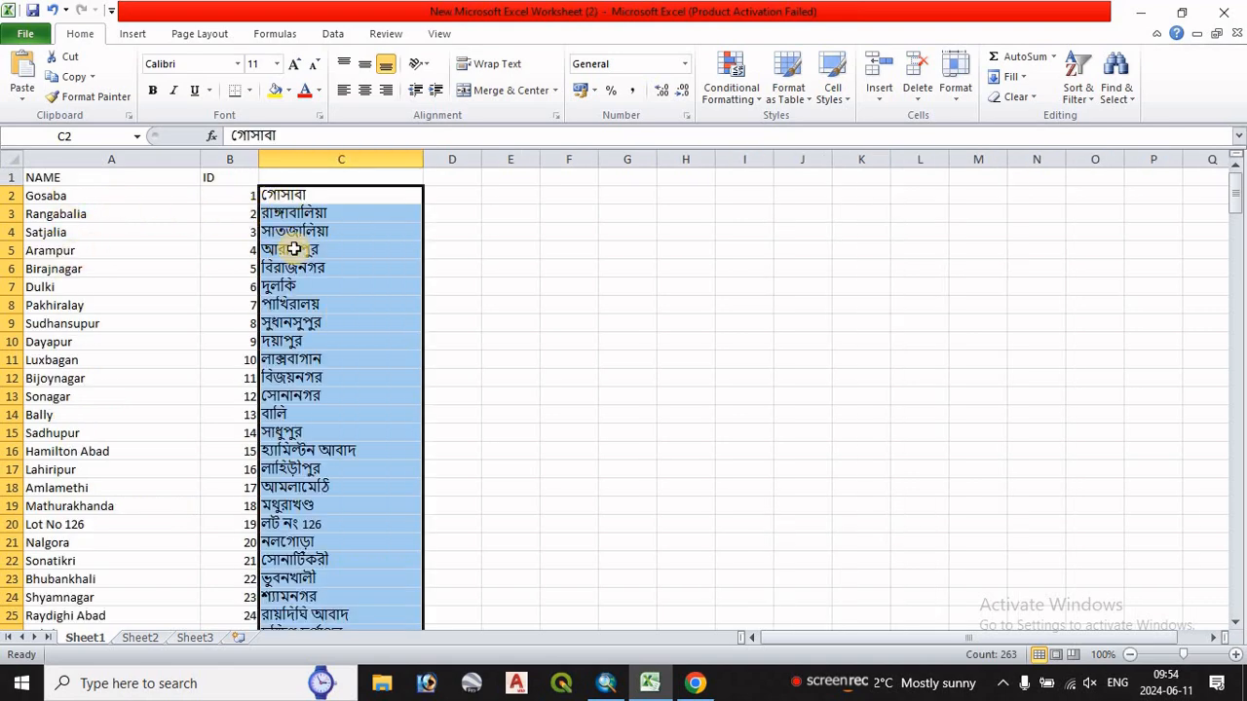
scroll(313, 529, "down", 10)
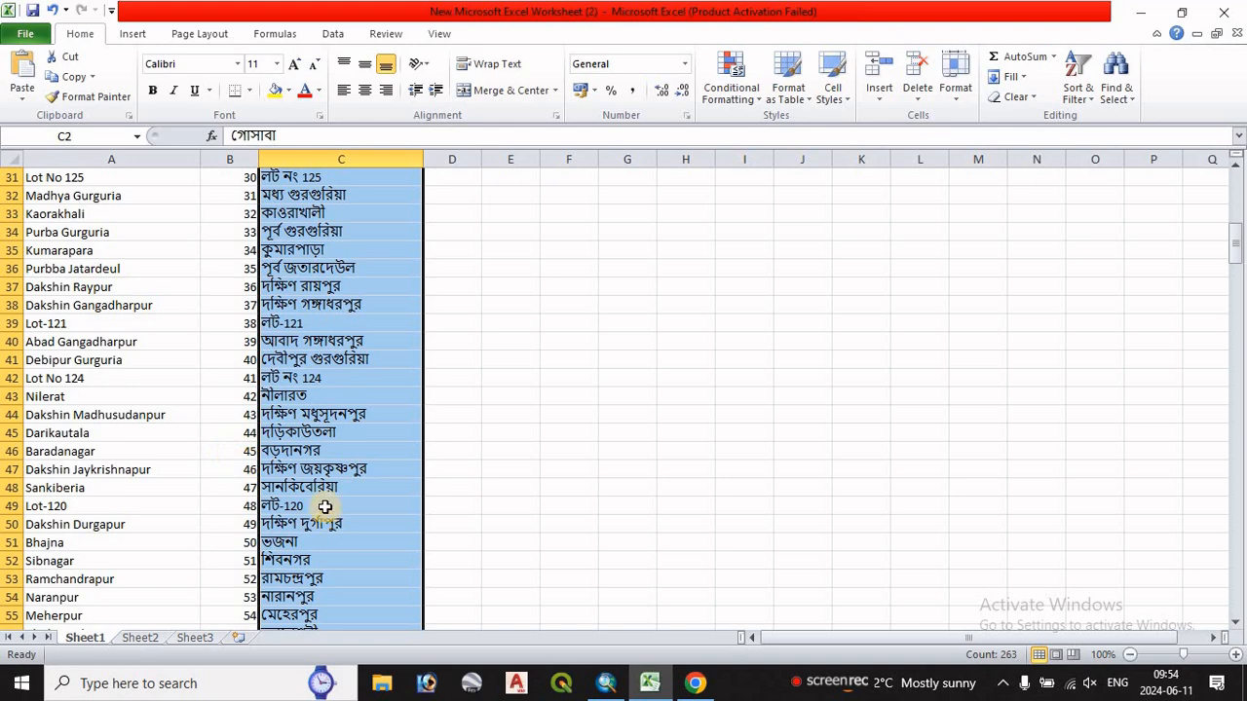
scroll(237, 400, "up", 10)
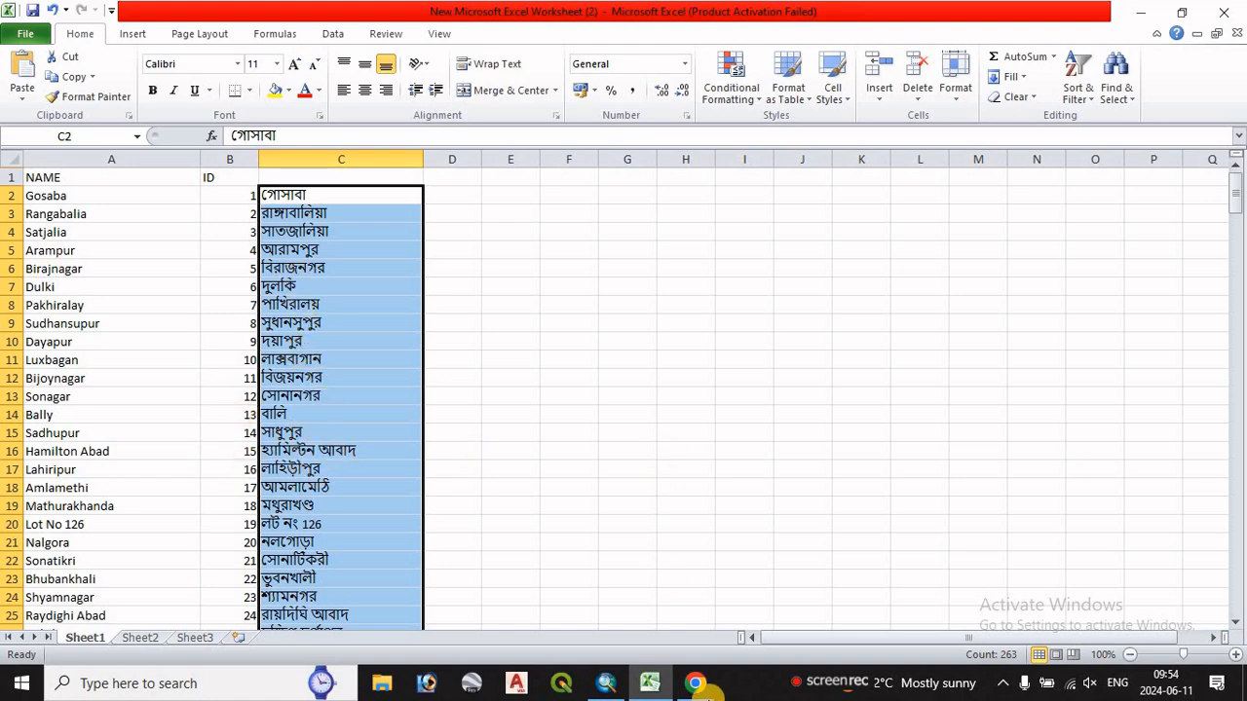
left_click(714, 679)
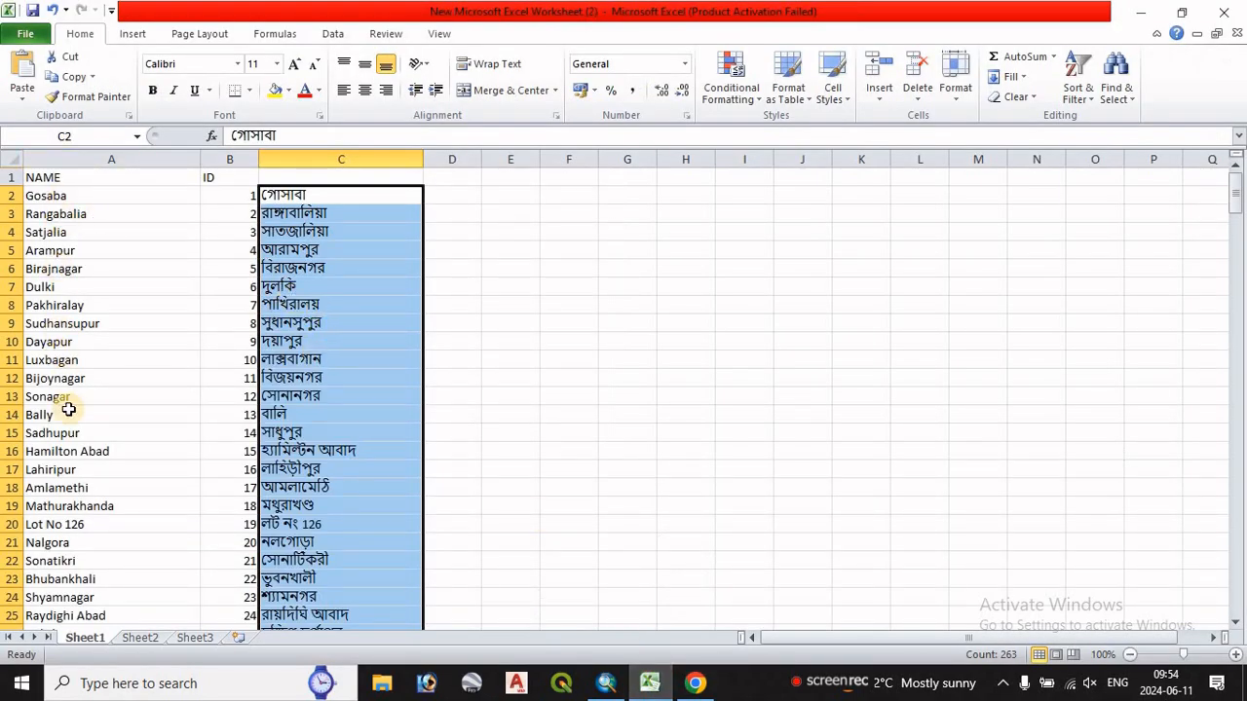
Delete the English NAME column and enter the header Name_B in cell B1 above the Bengali names
left_click(86, 156)
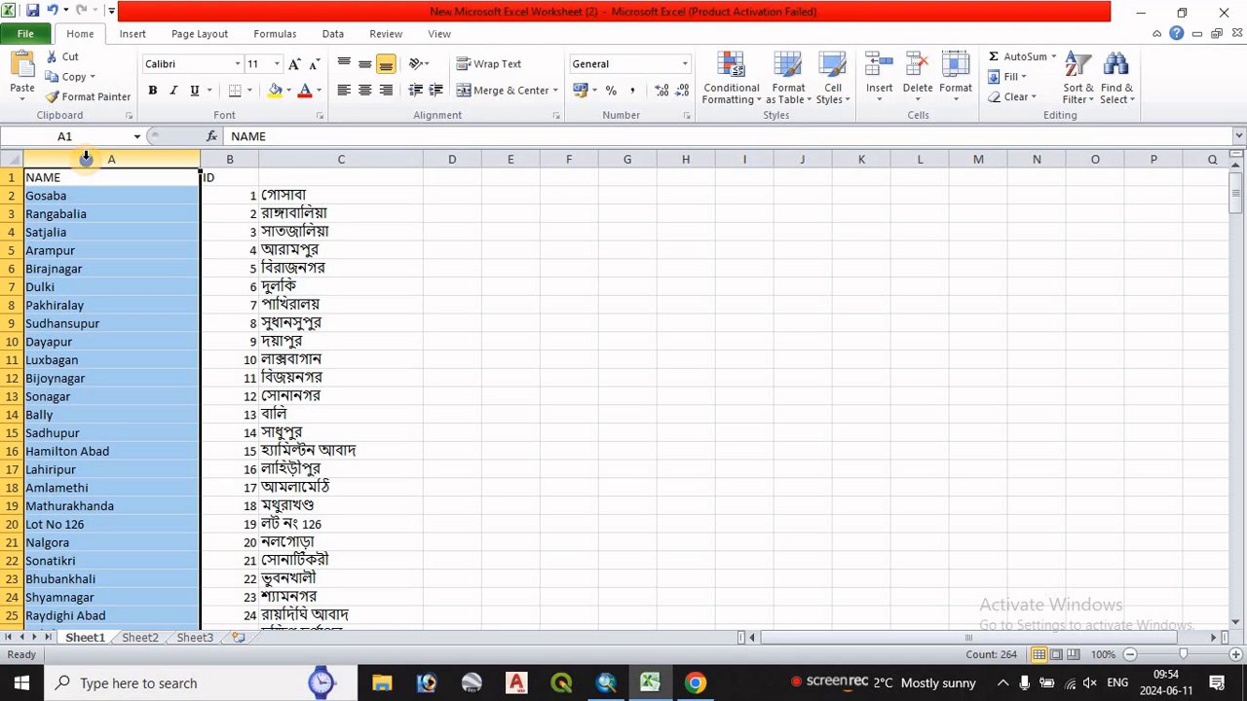
right_click(85, 156)
left_click(125, 295)
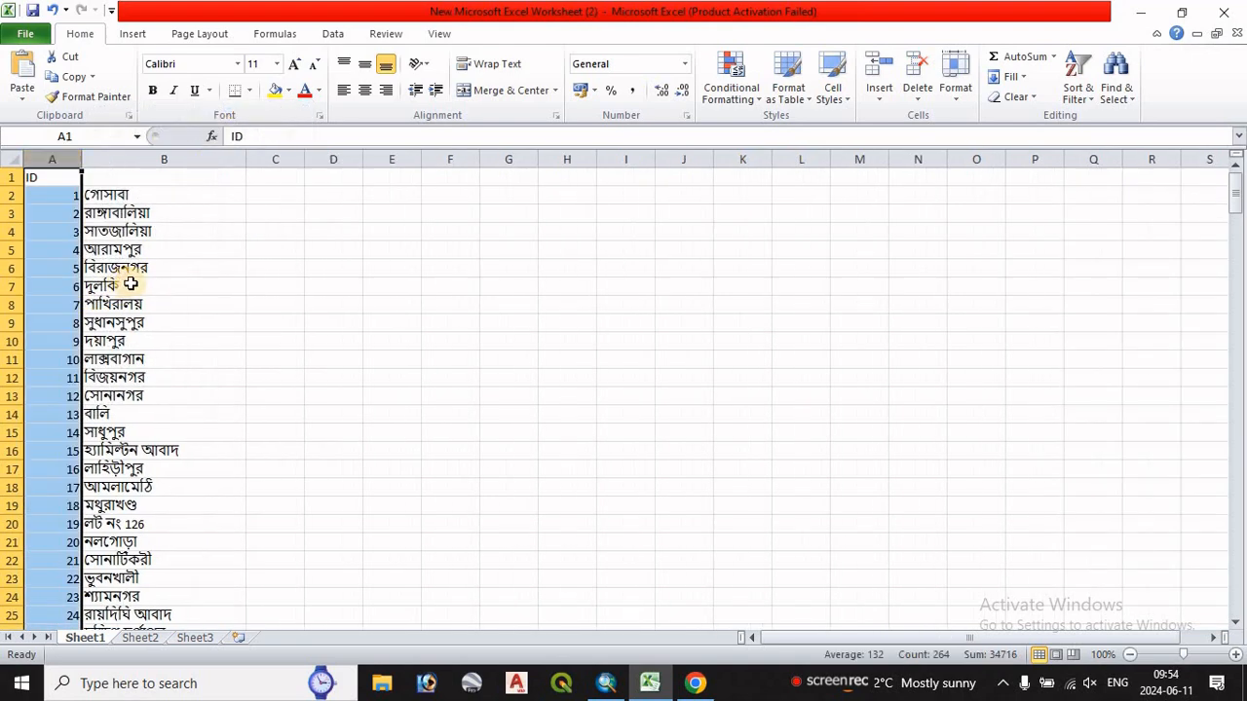
left_click(290, 270)
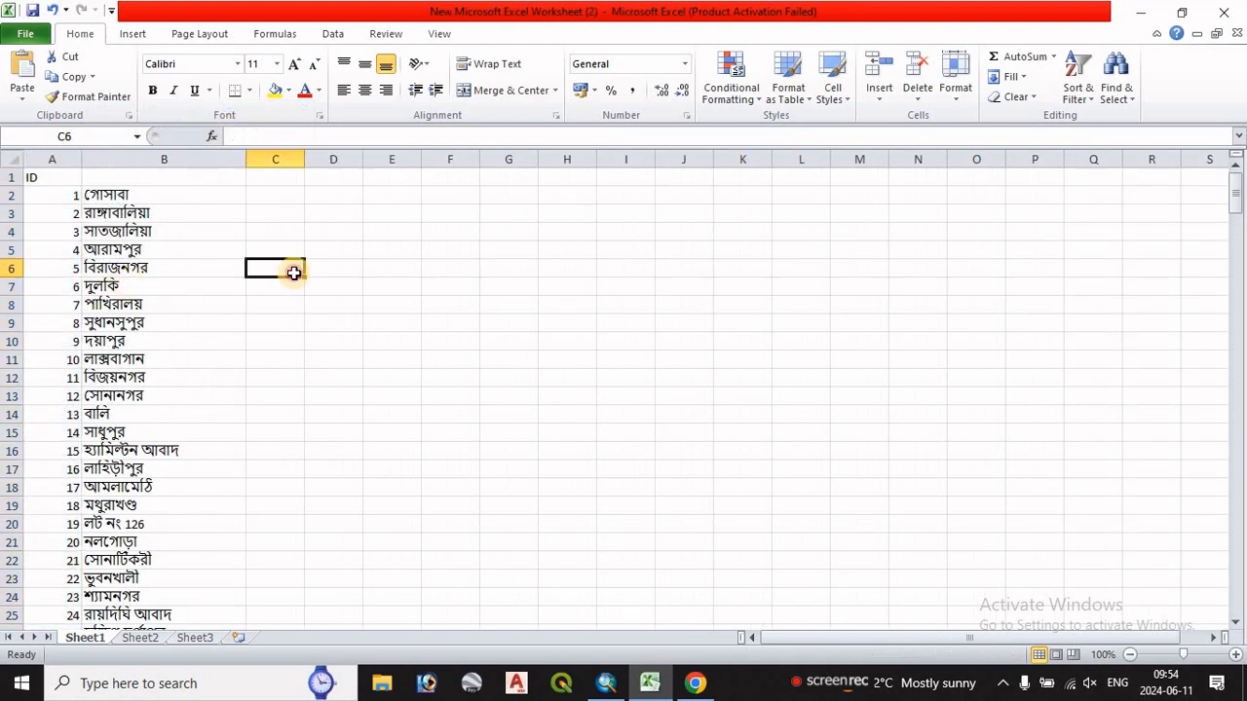
left_click(99, 178)
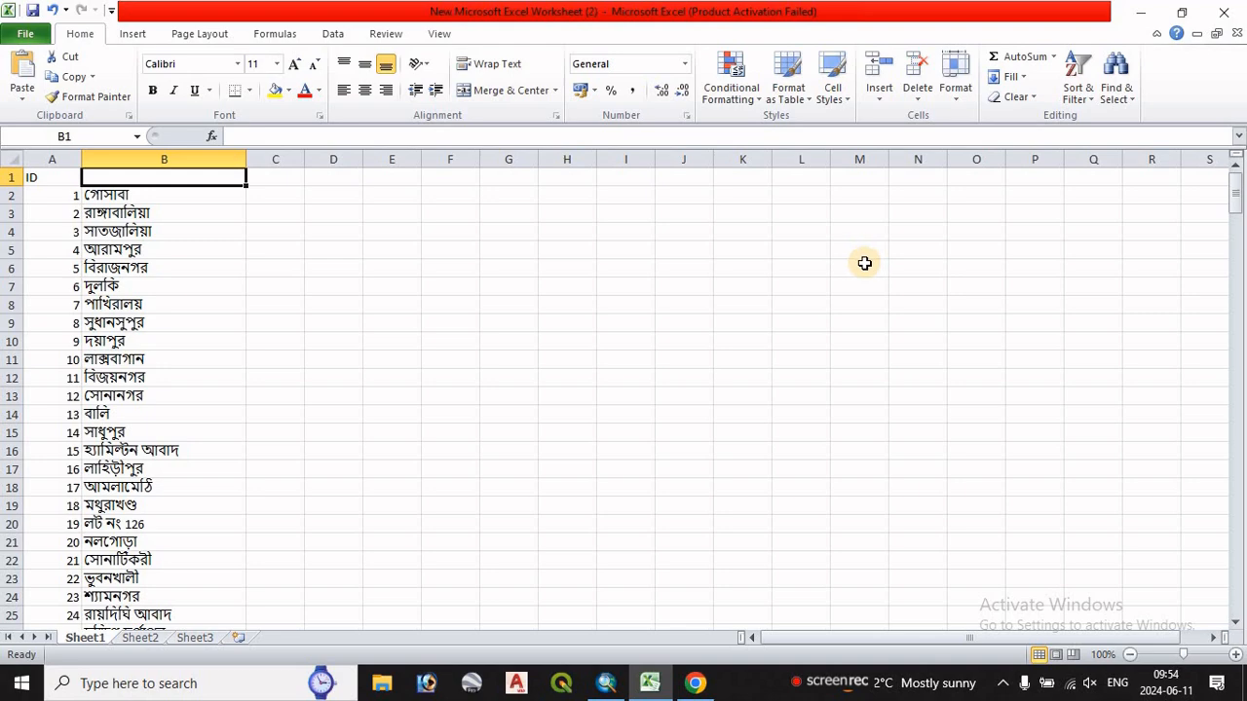
type("Name_B")
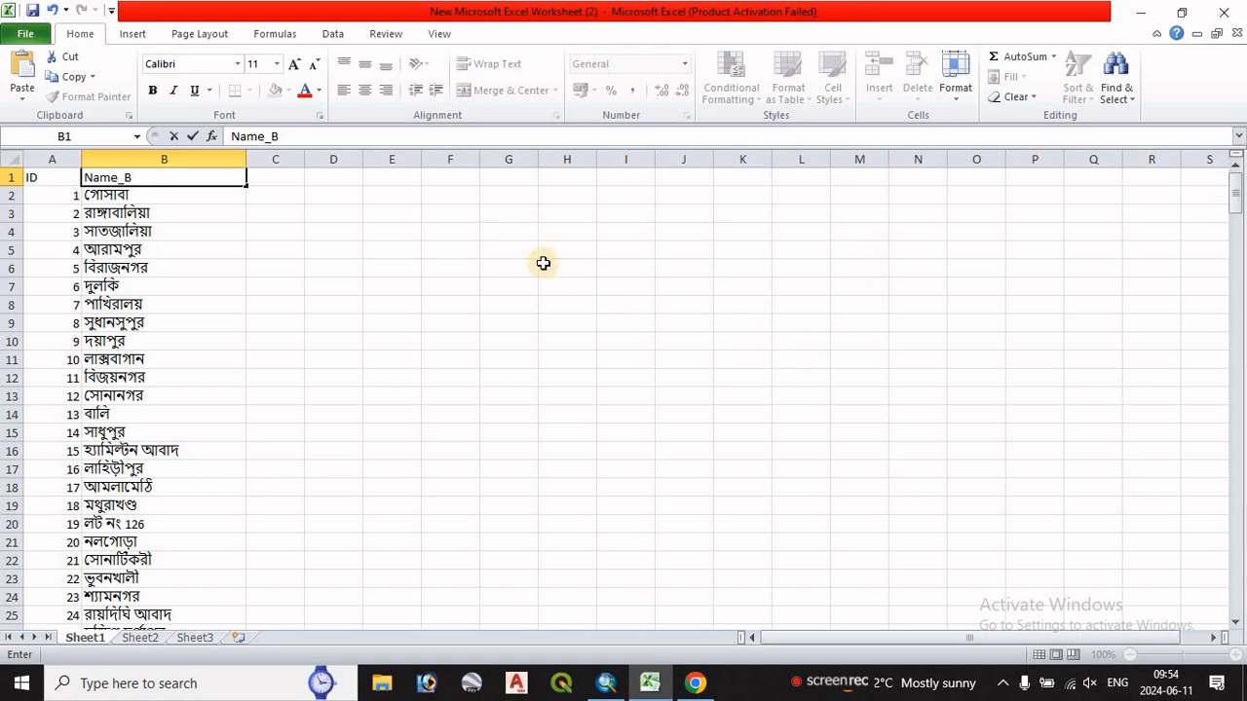
Save the sheet as a Unicode Text file named bengali in the georeferen folder on drive E
left_click(24, 39)
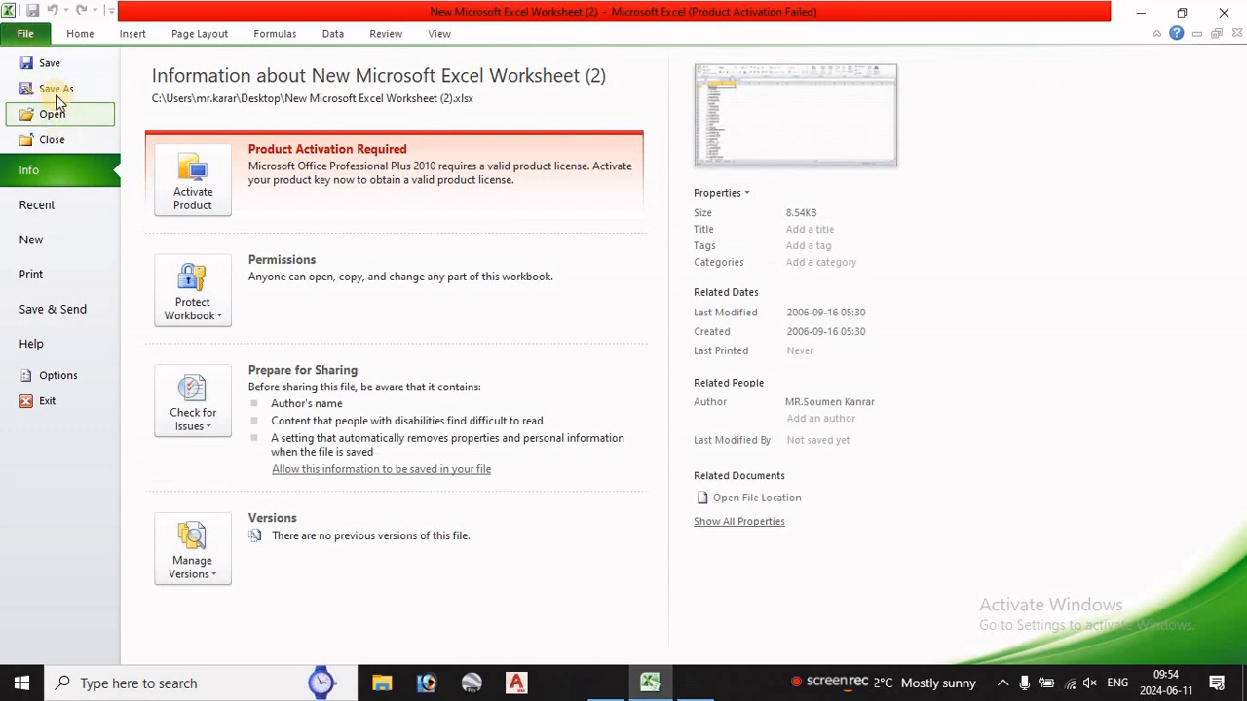
left_click(55, 90)
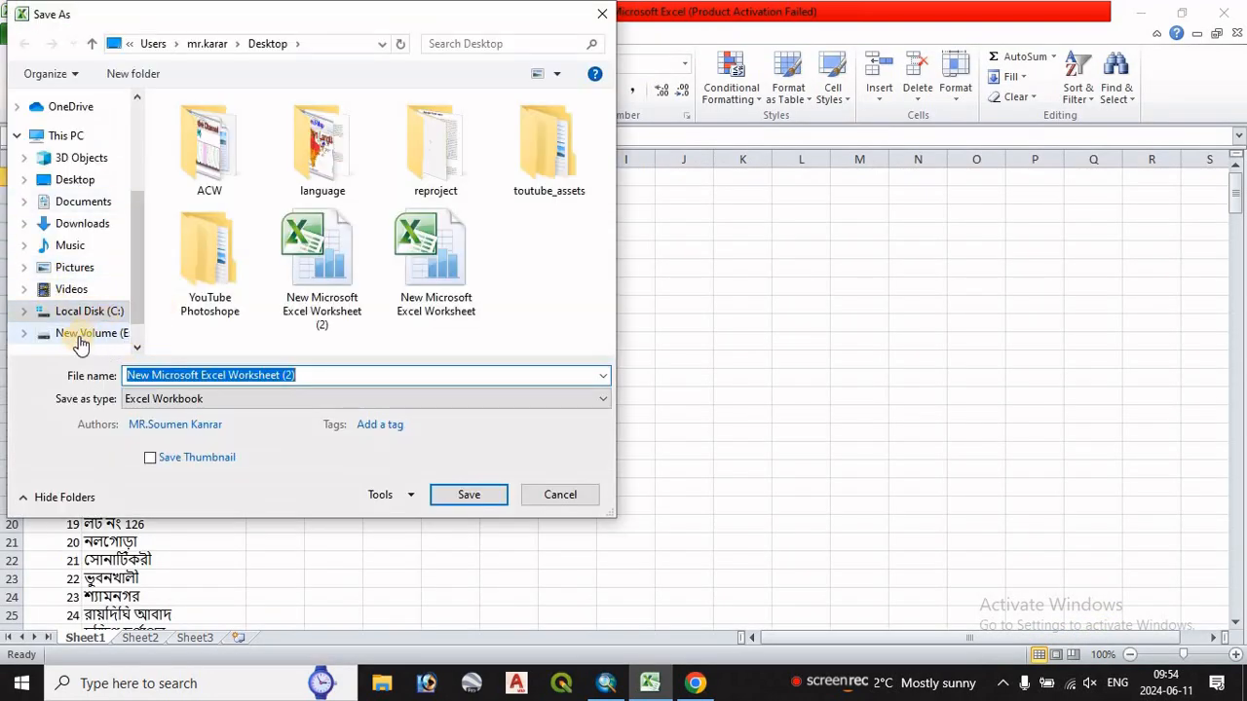
left_click(74, 335)
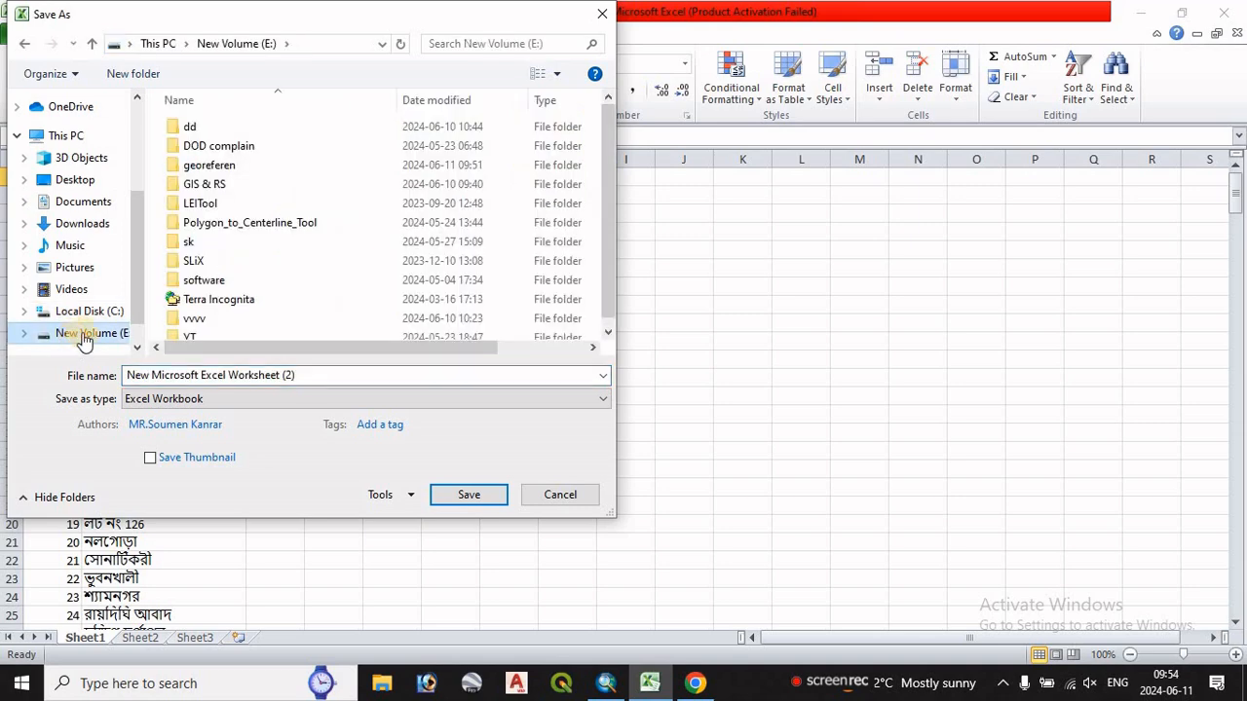
double_click(213, 168)
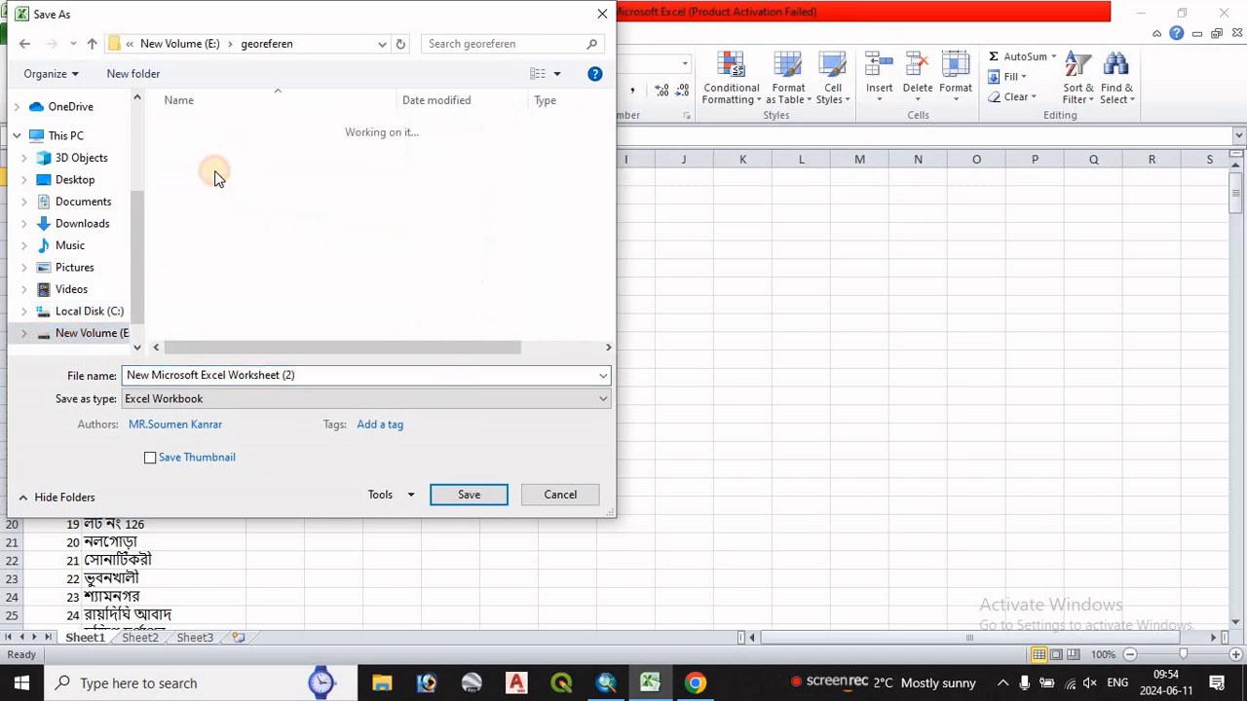
left_click(304, 374)
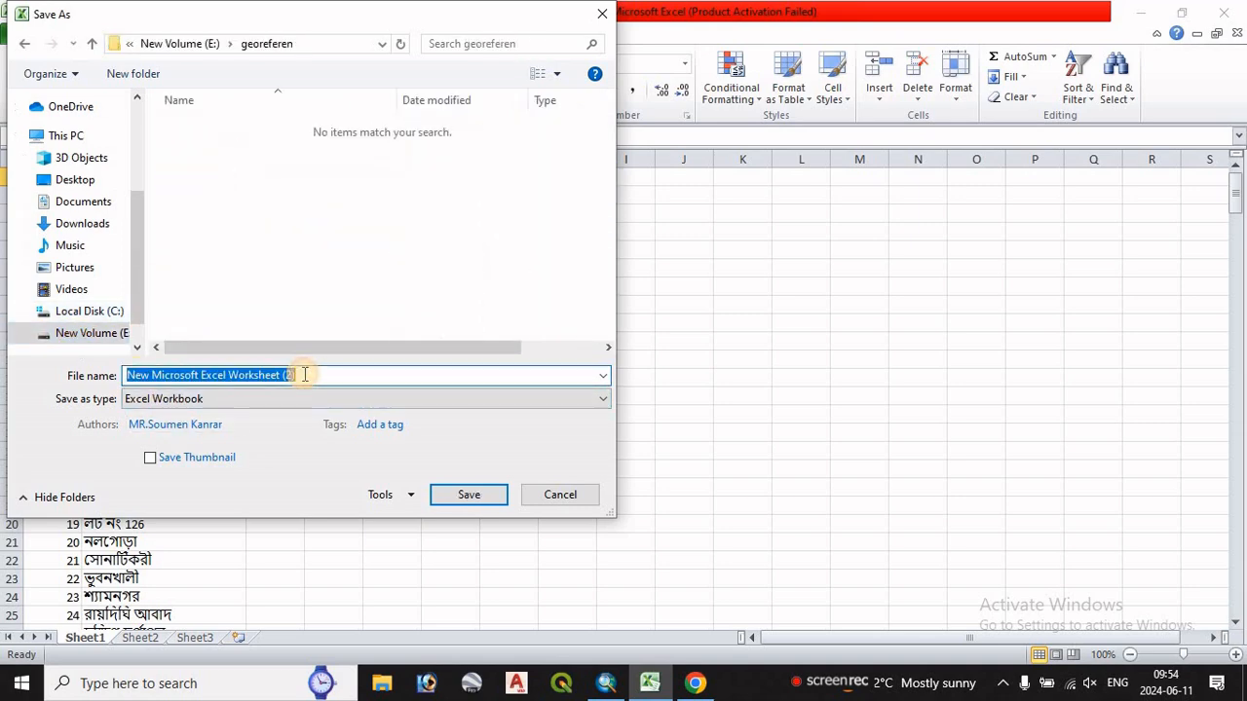
type("bengali")
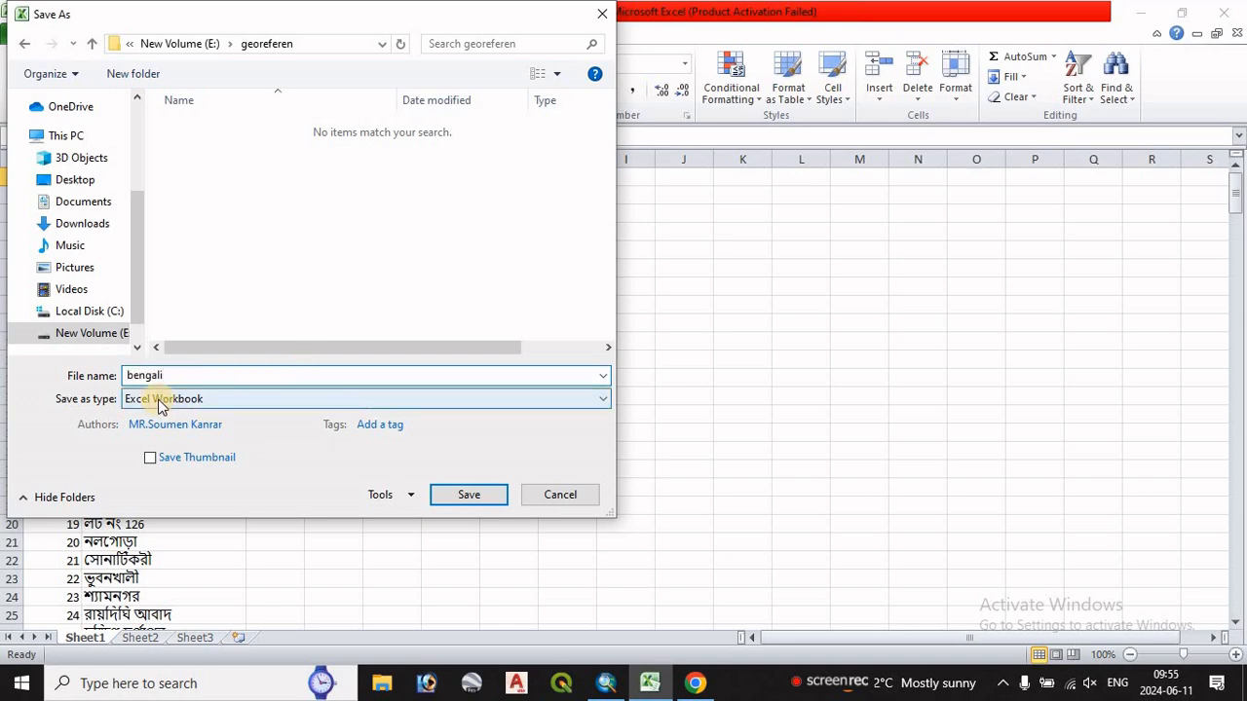
left_click(161, 399)
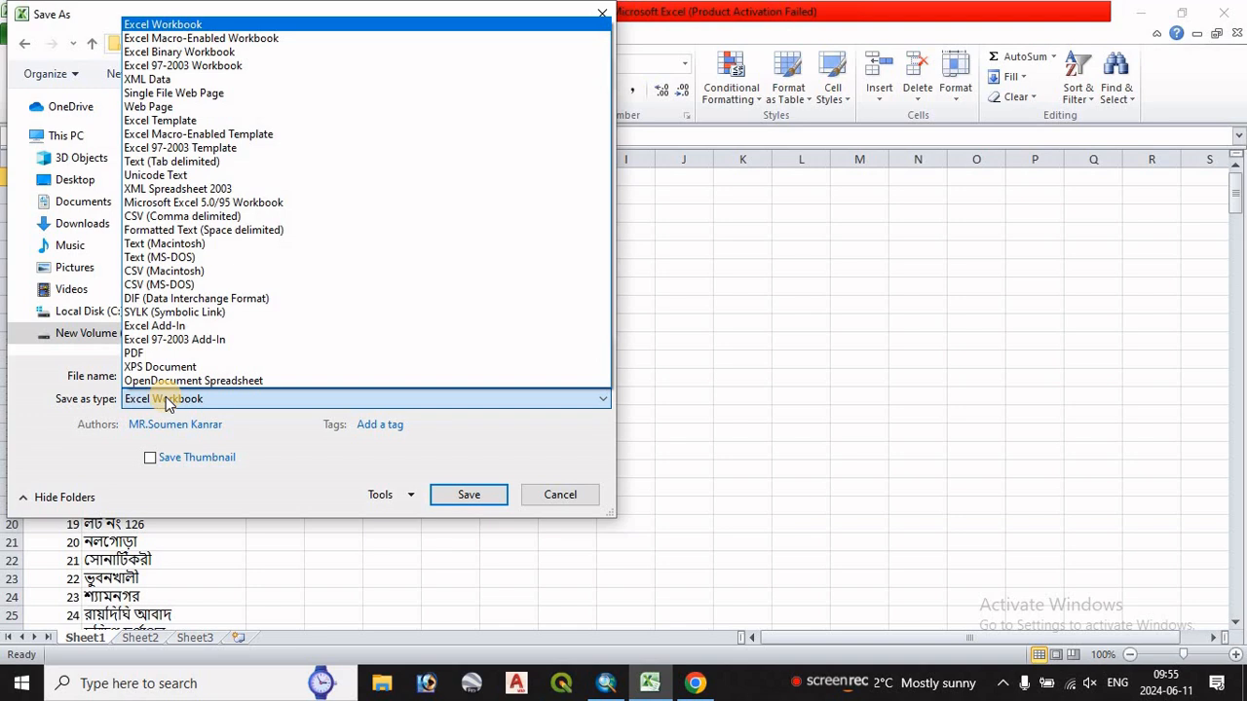
left_click(150, 176)
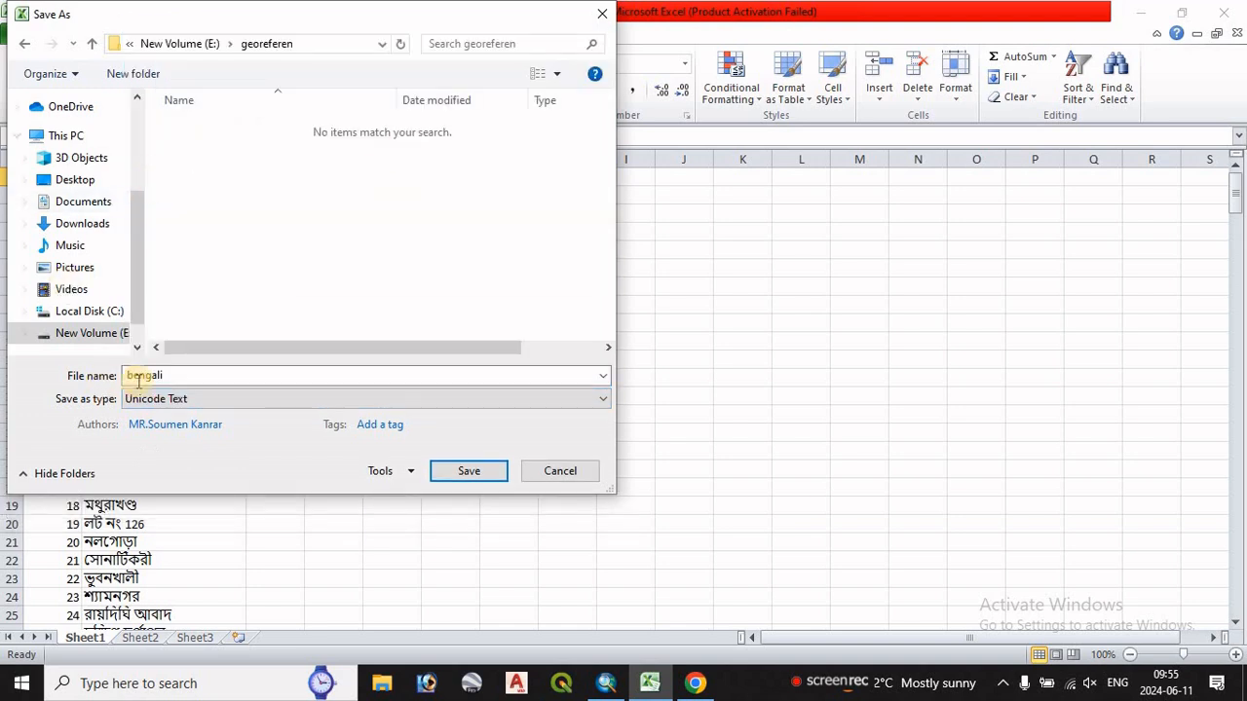
left_click(474, 474)
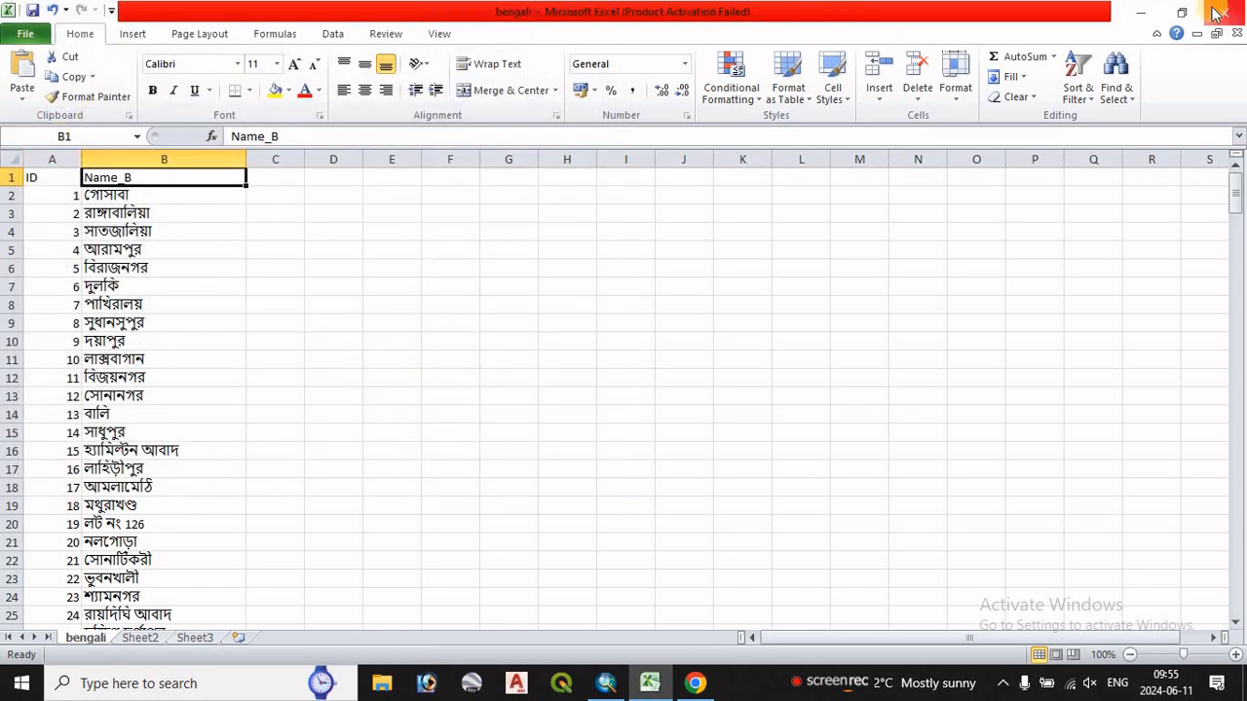
Switch to ArcMap, close the Village attribute table and clear the feature selection
left_click(1141, 12)
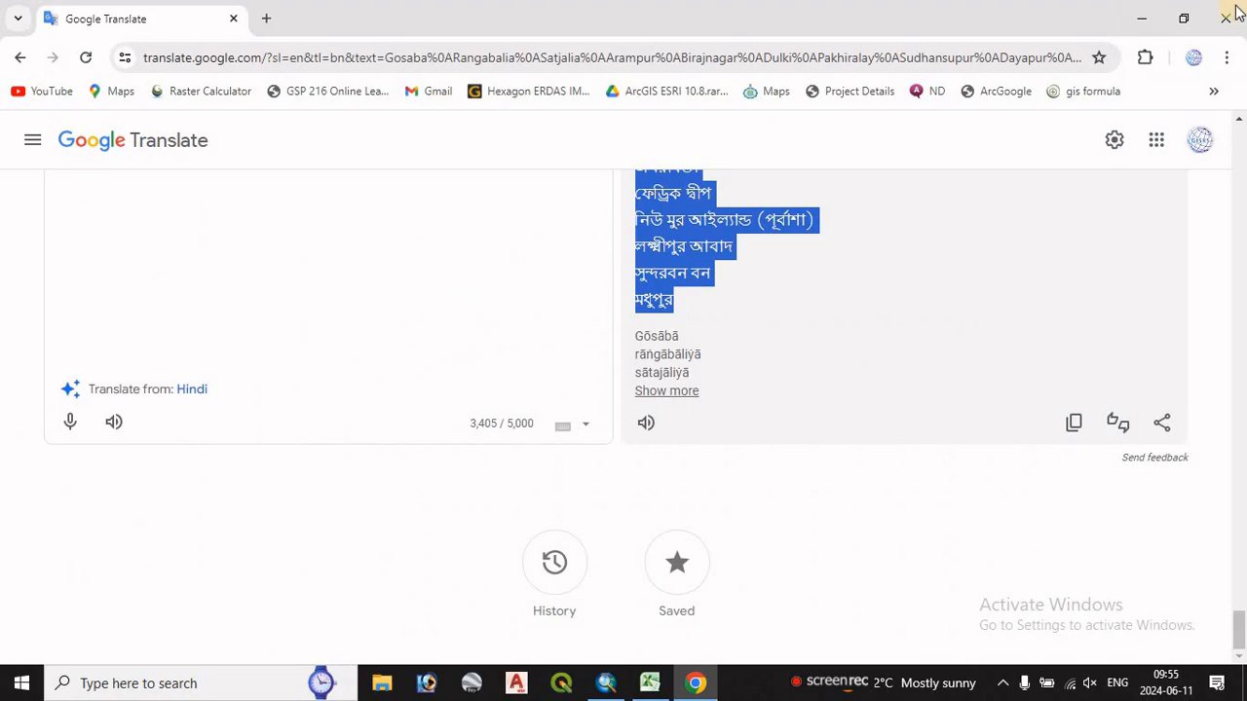
left_click(695, 685)
left_click(606, 683)
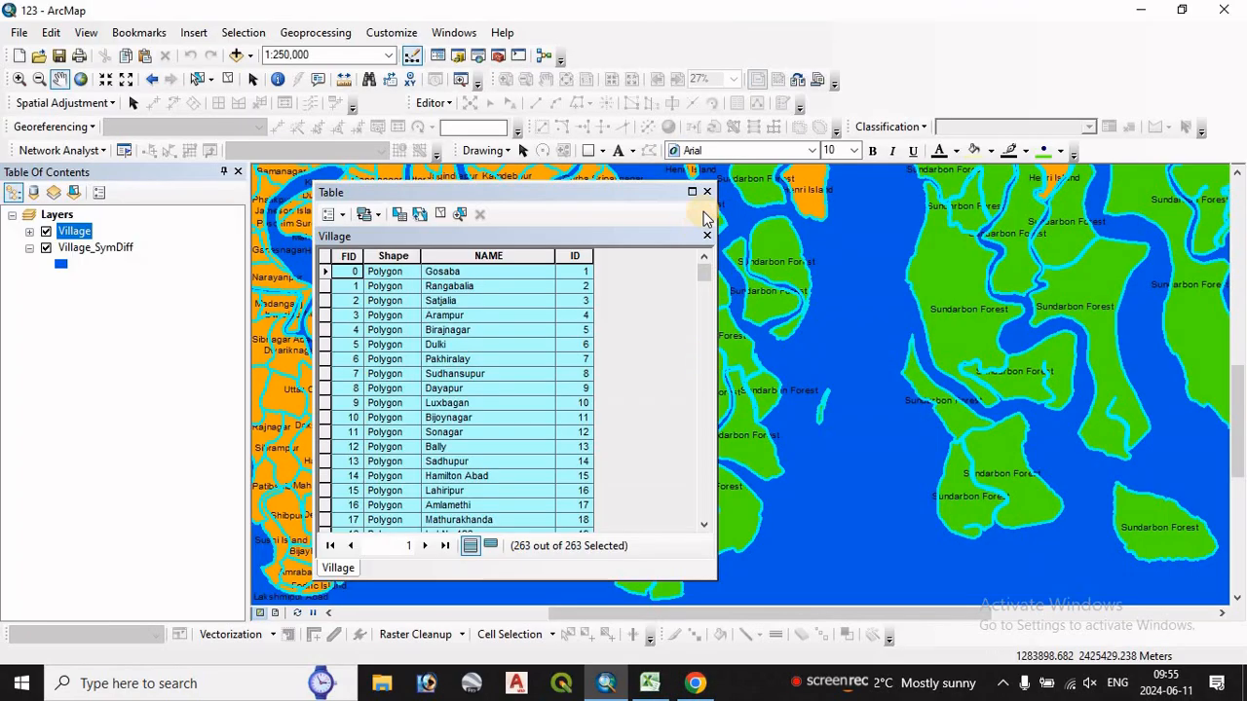
left_click(707, 193)
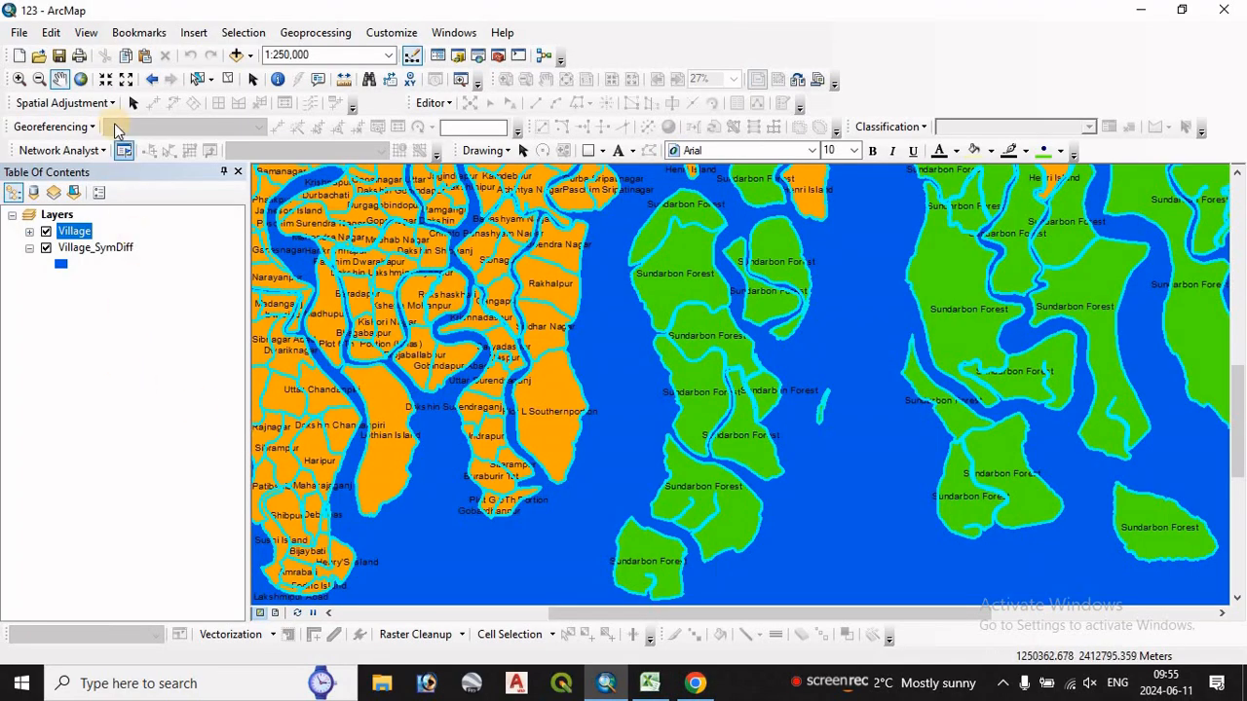
left_click(228, 80)
Refresh the E:\georeferen folder in the Catalog and add bengali.txt from it to the map's layers
left_click(458, 56)
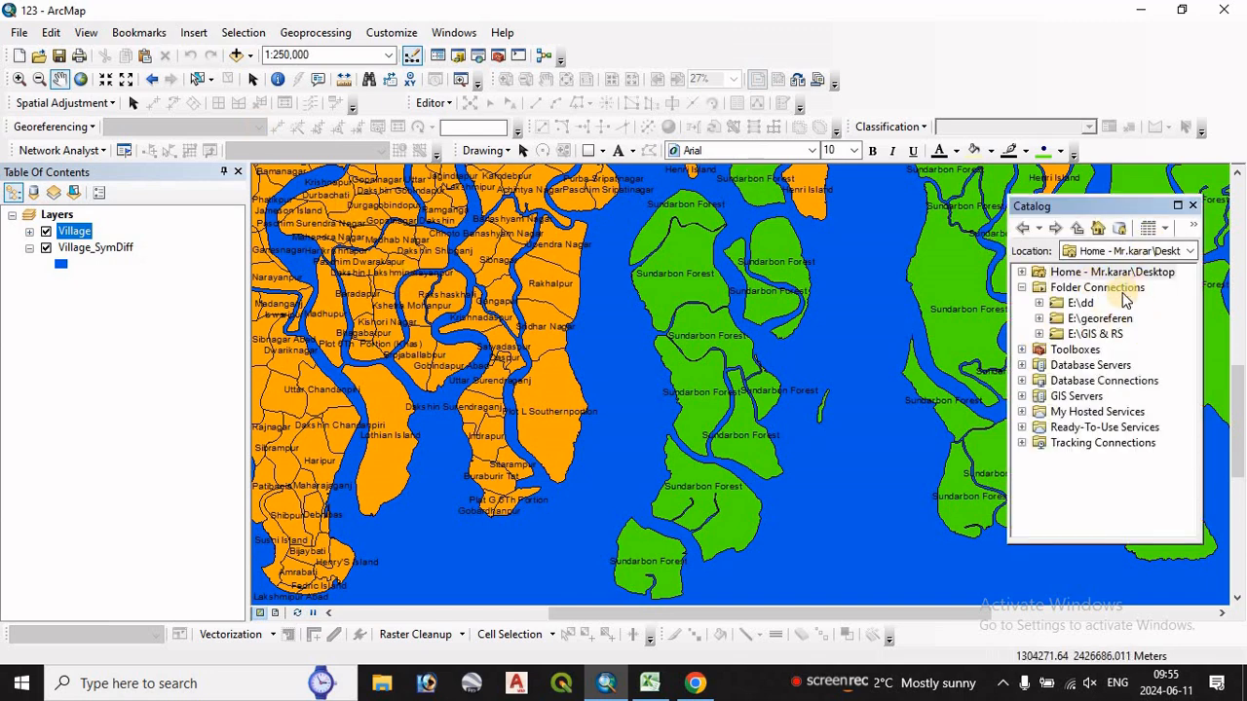
left_click(1039, 320)
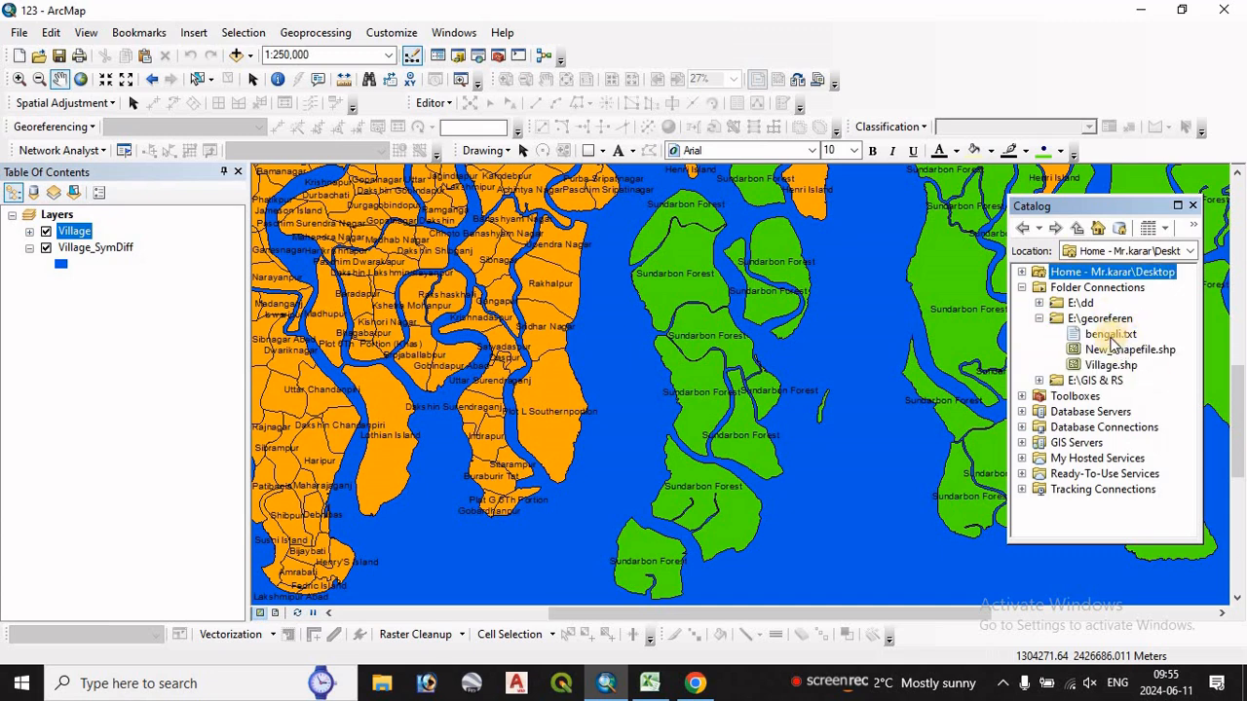
left_click(1103, 320)
right_click(1103, 320)
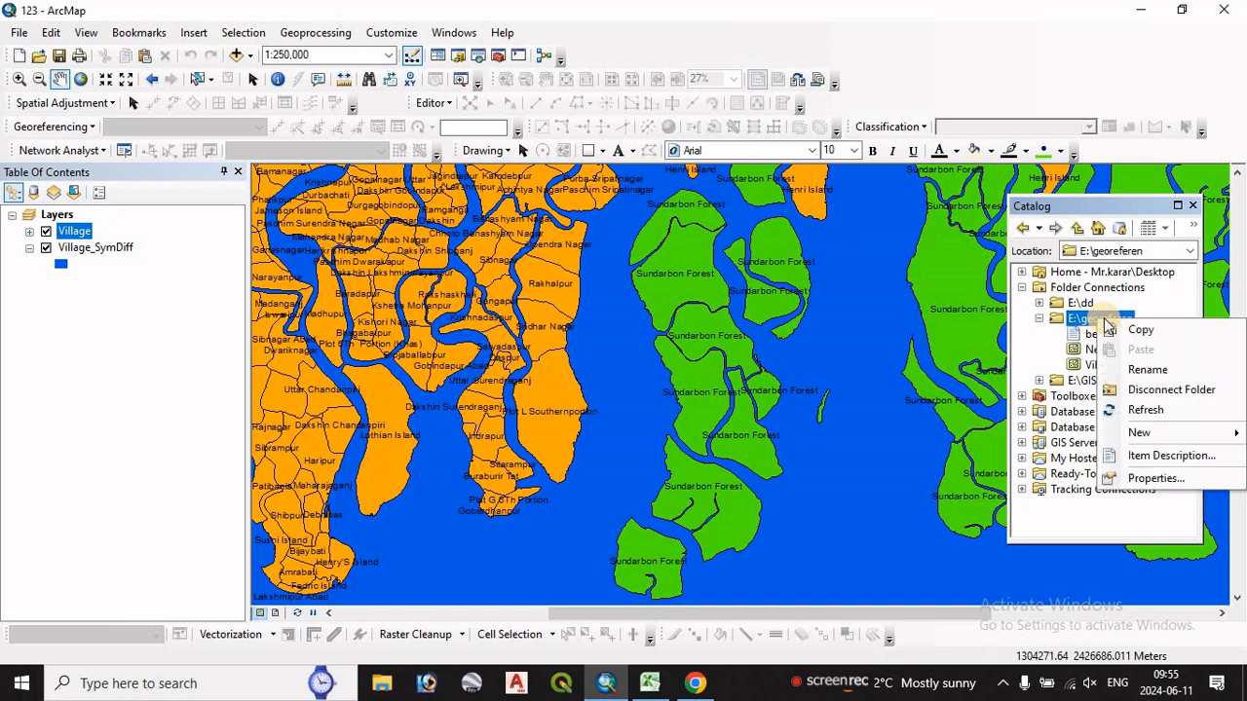
left_click(1144, 410)
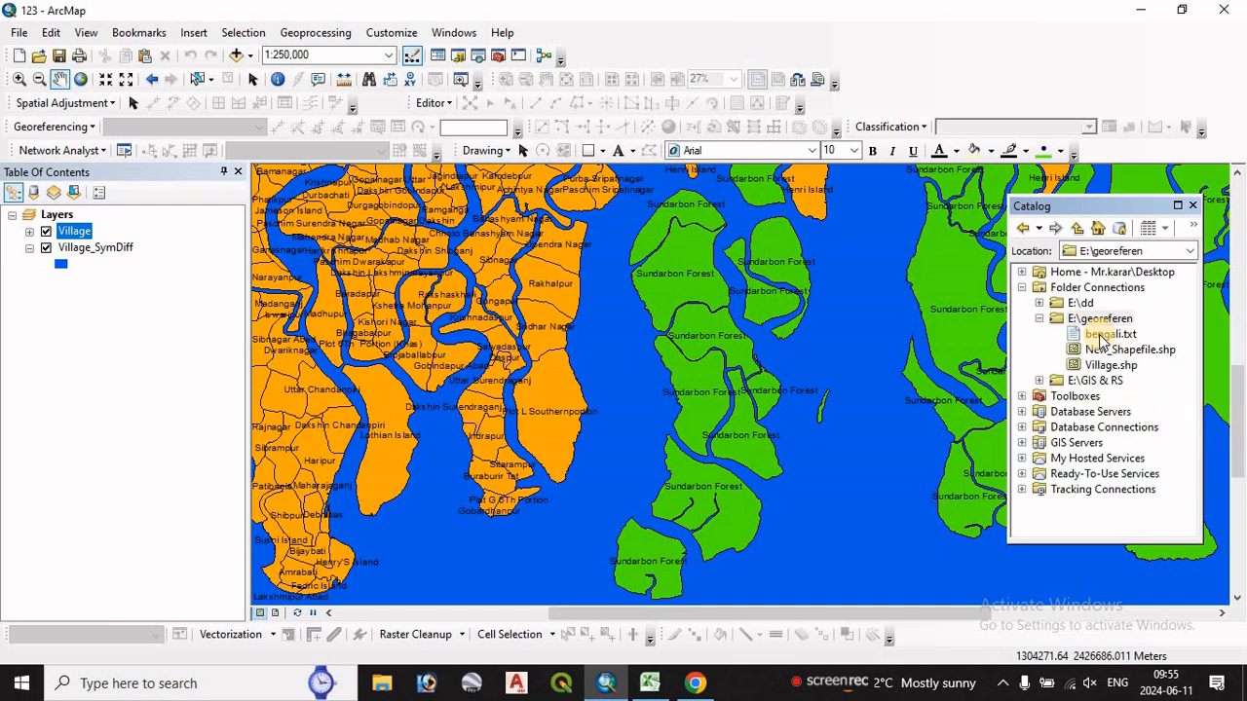
left_click_drag(1101, 337, 26, 389)
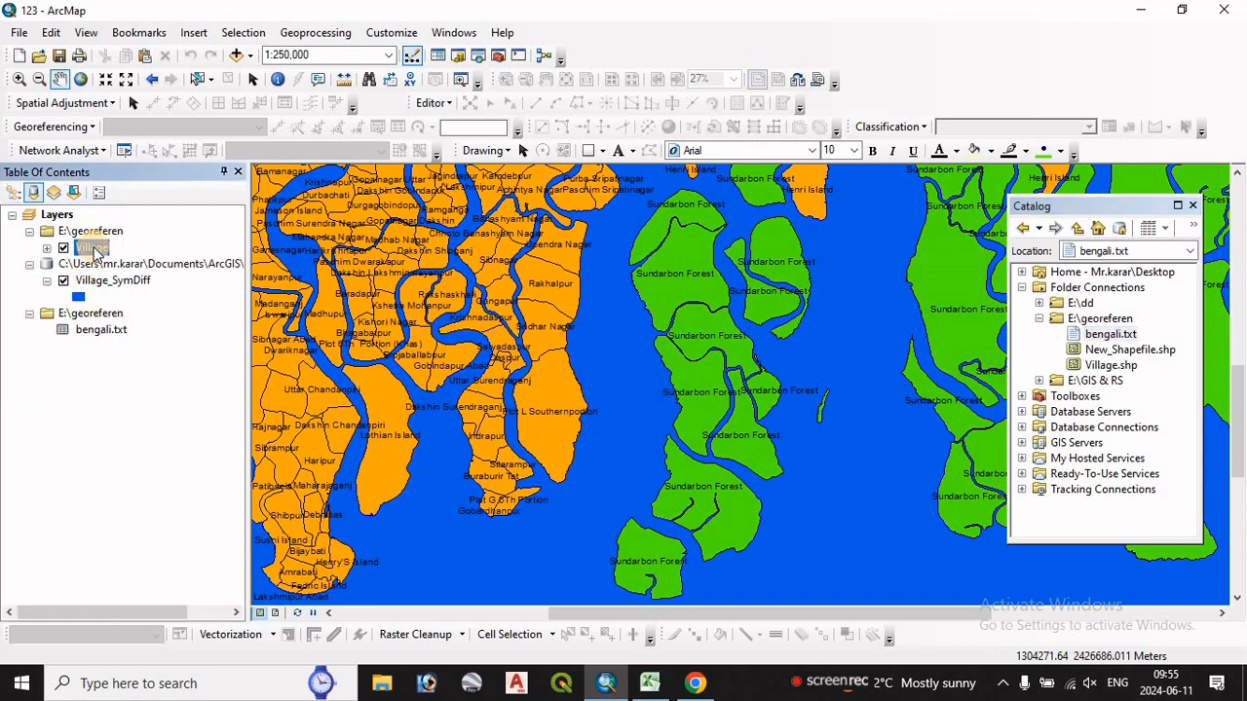
Join the bengali.txt table to the Village layer based on the ID field, validating the join before applying it
right_click(94, 251)
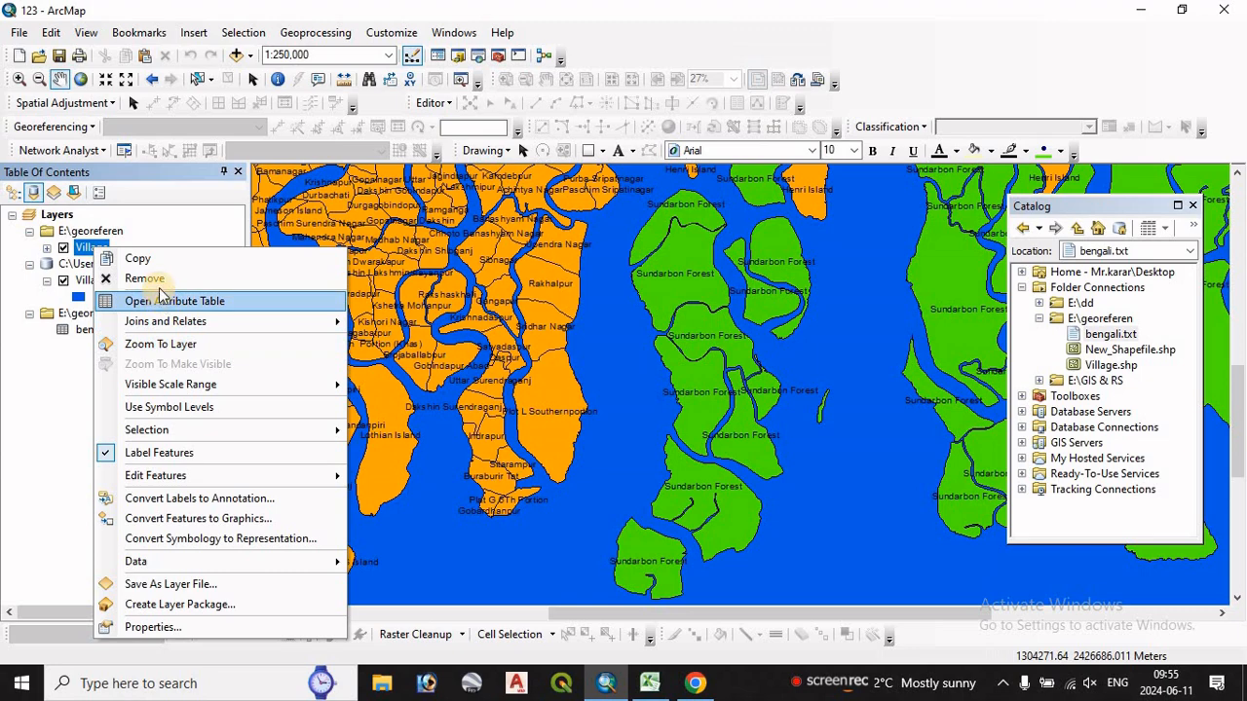
mouse_move(161, 329)
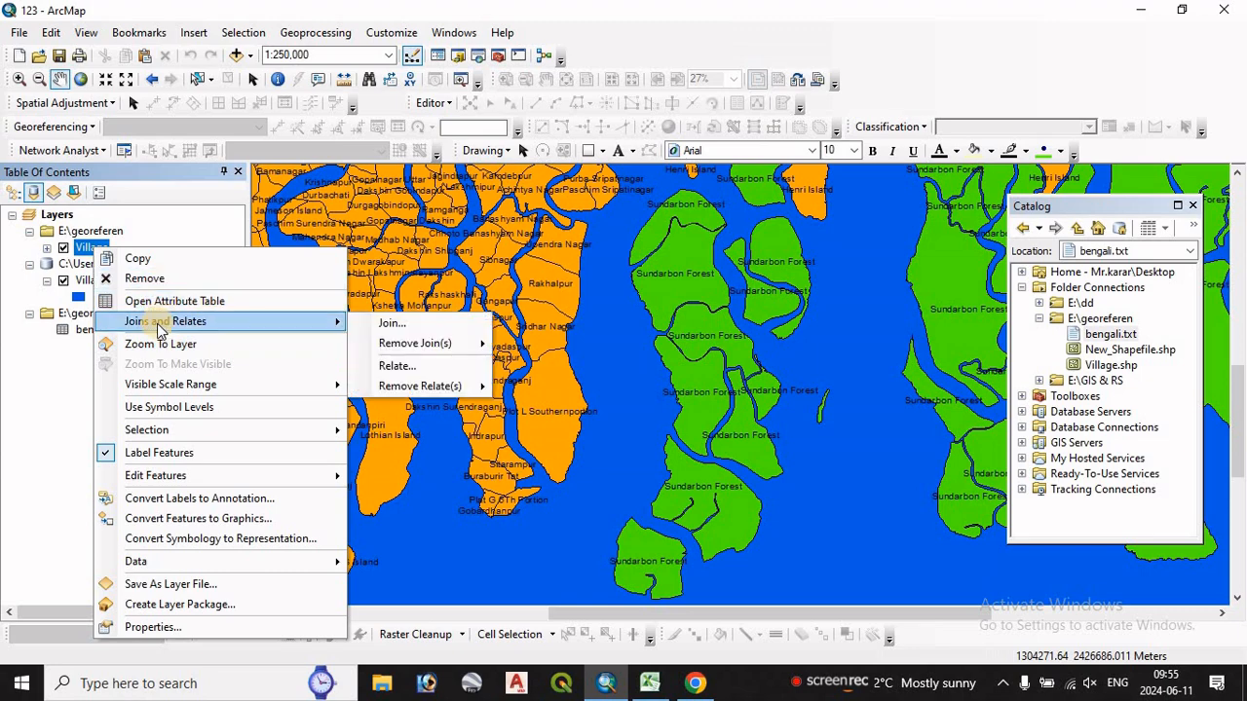
left_click(393, 328)
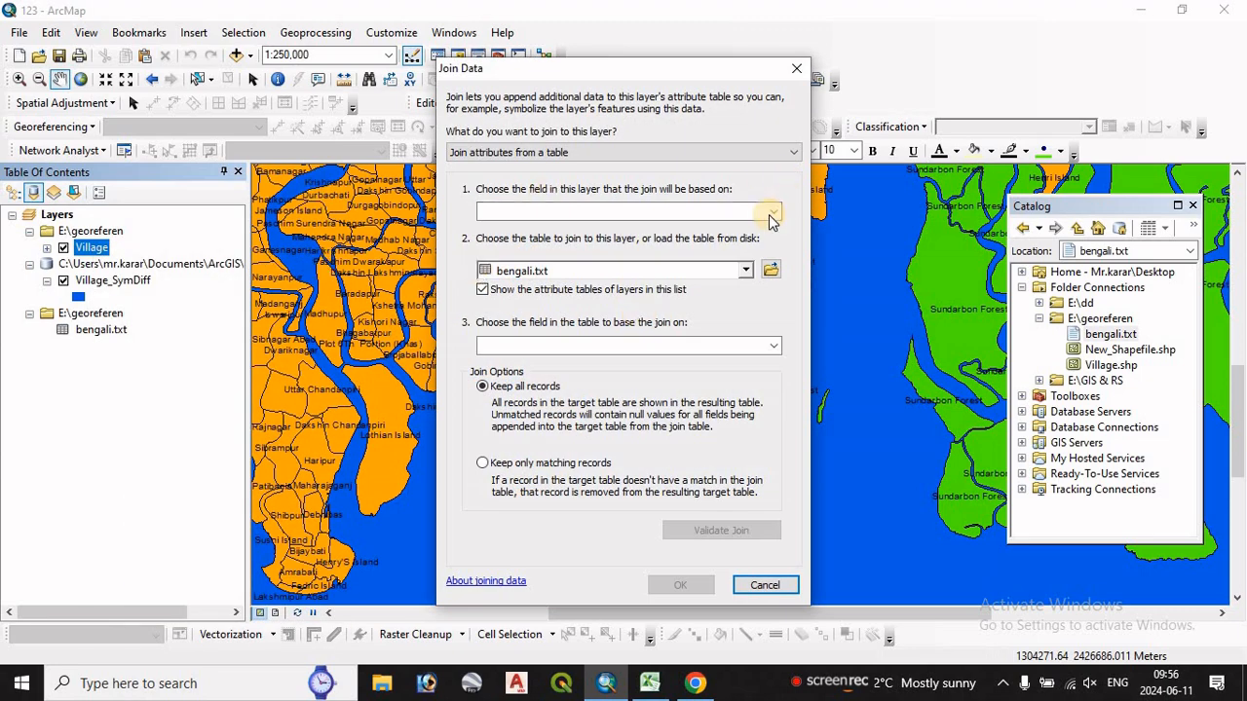
left_click(772, 214)
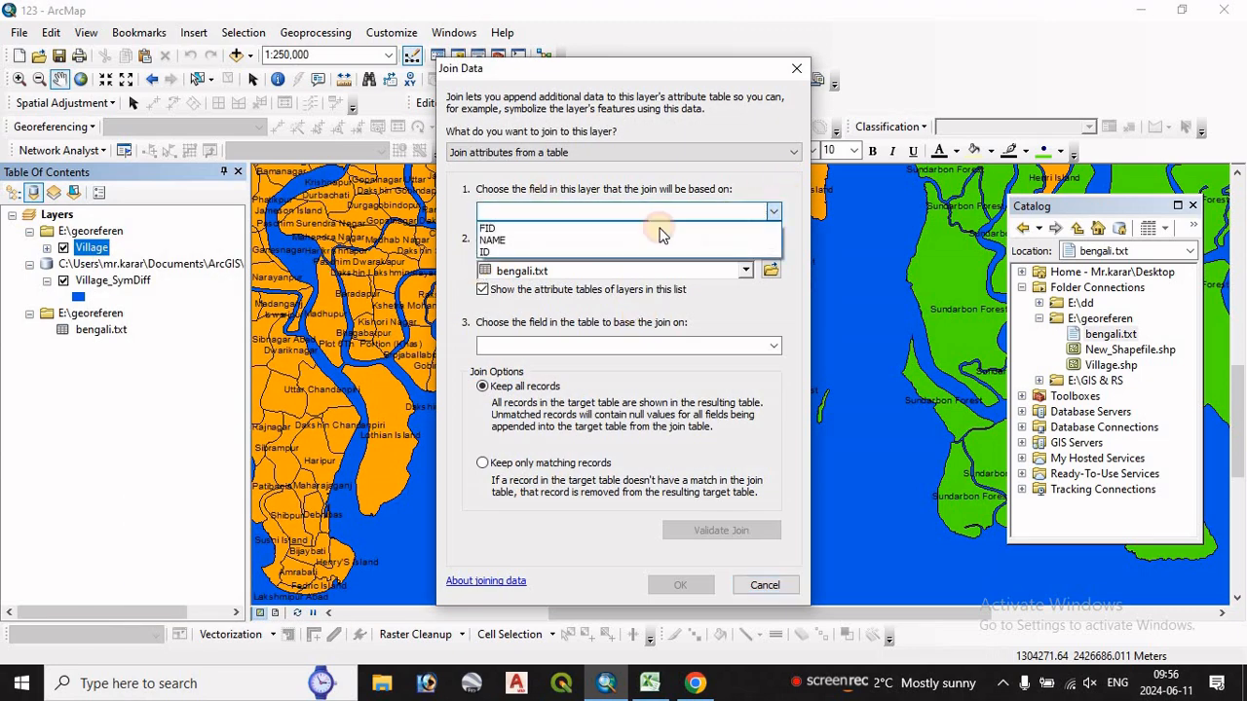
left_click(507, 253)
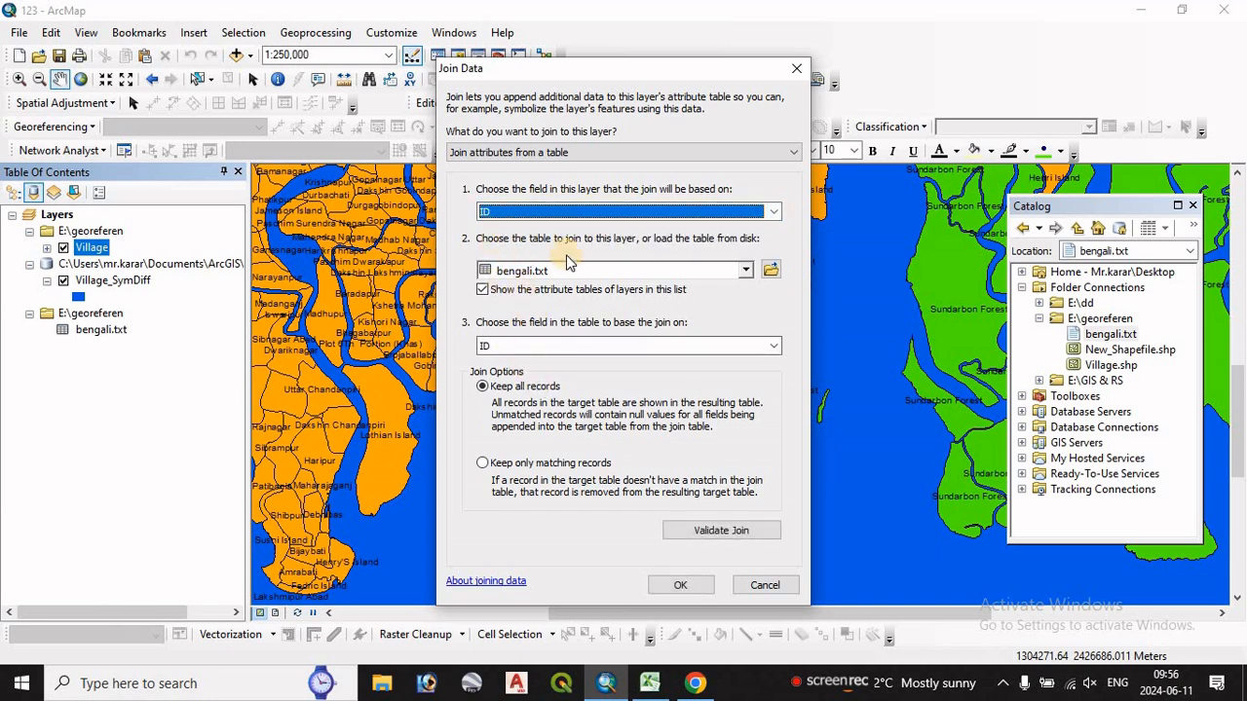
left_click(705, 530)
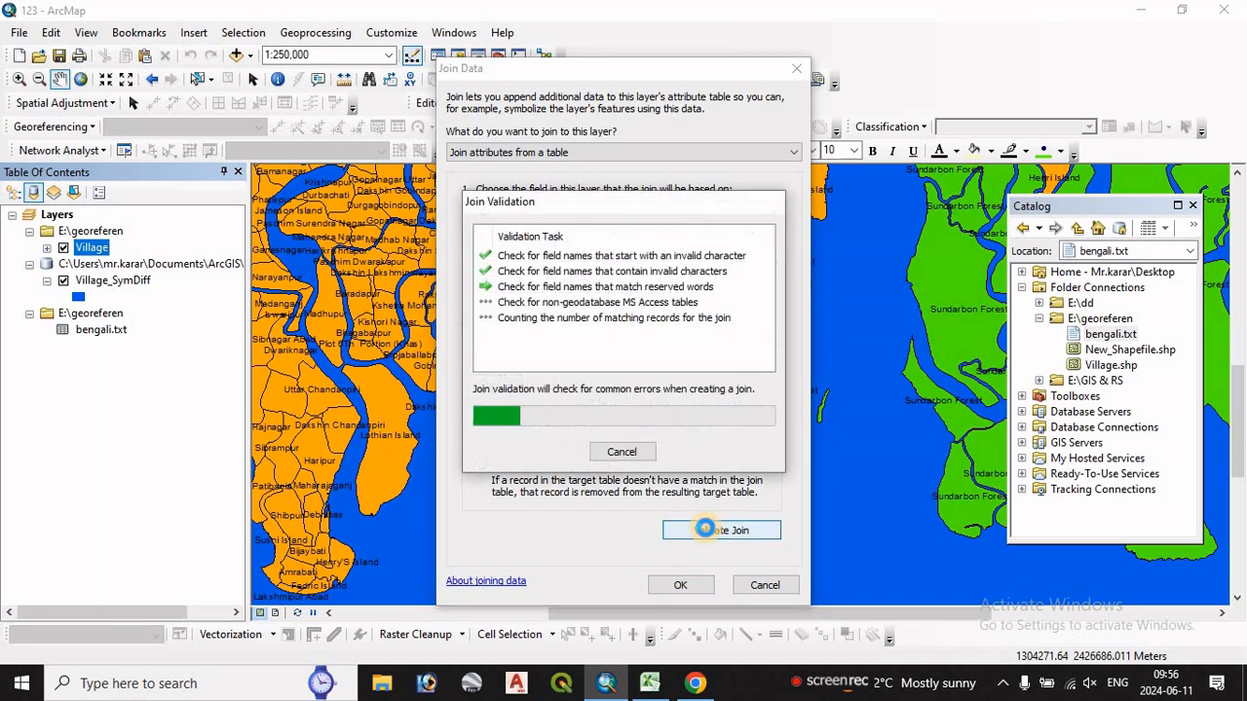
left_click(779, 439)
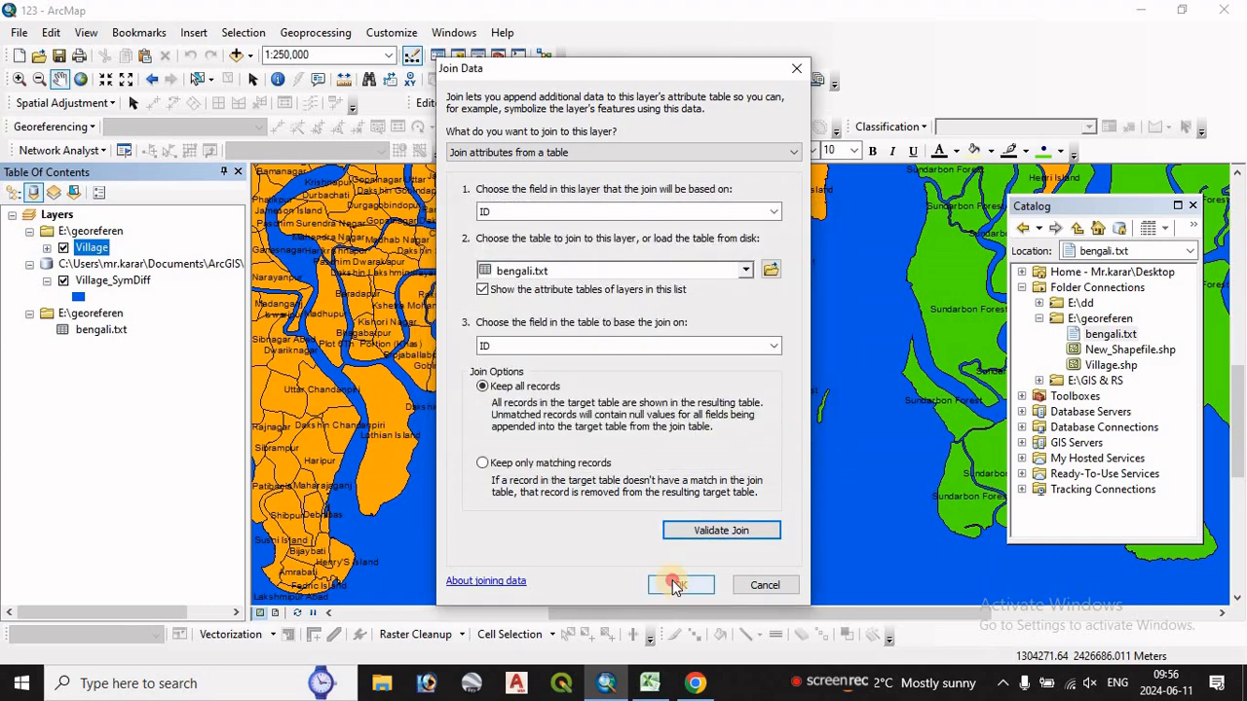
left_click(675, 585)
Examine the Village attribute table to compare the joined Name_B values with the English names
right_click(88, 249)
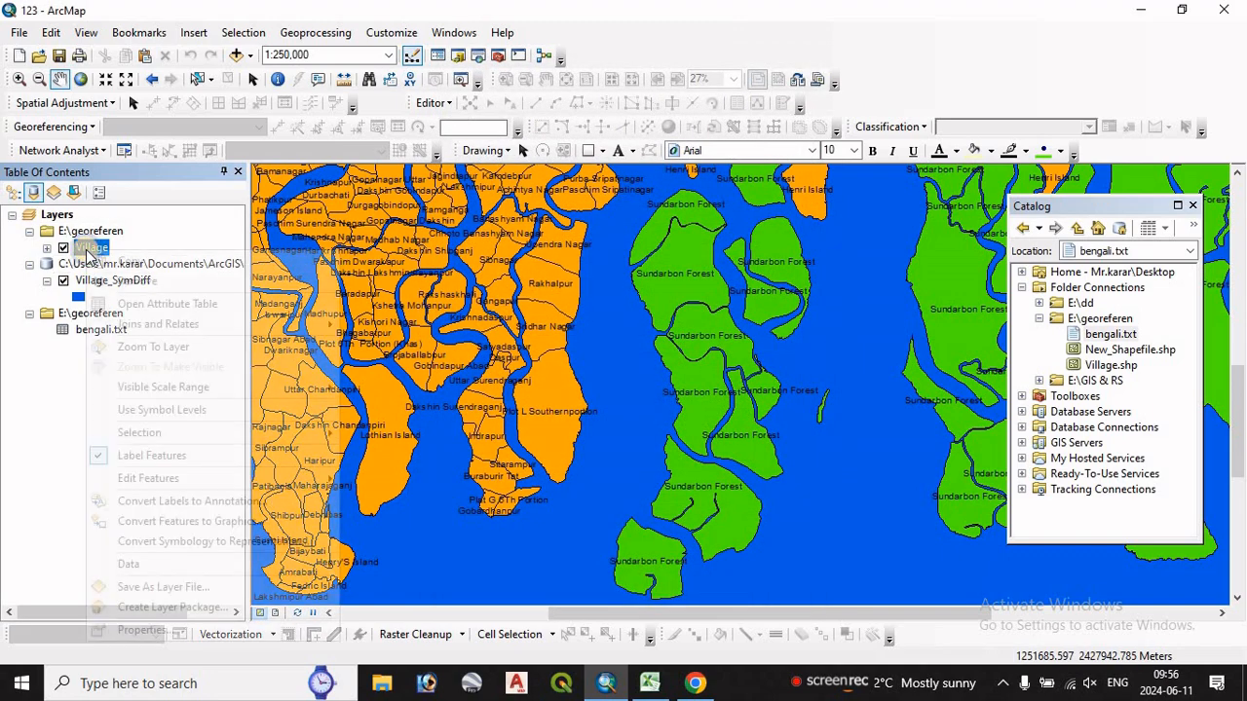
left_click(156, 306)
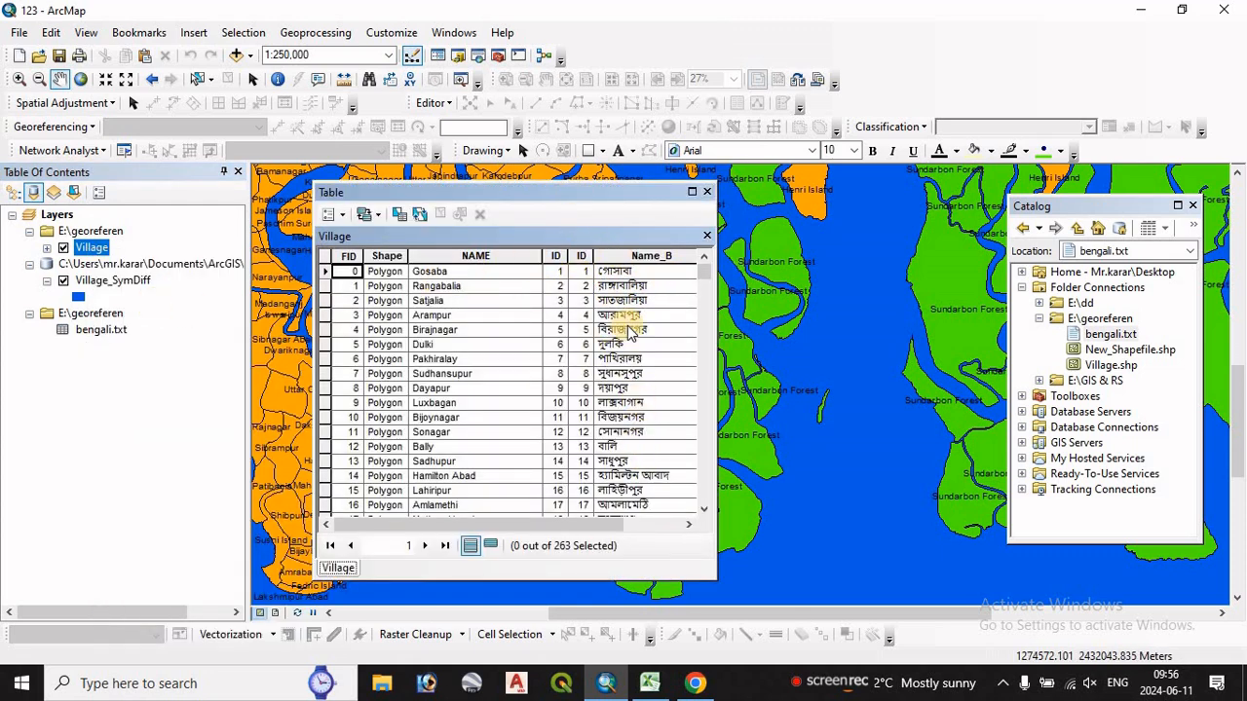
left_click_drag(571, 524, 631, 524)
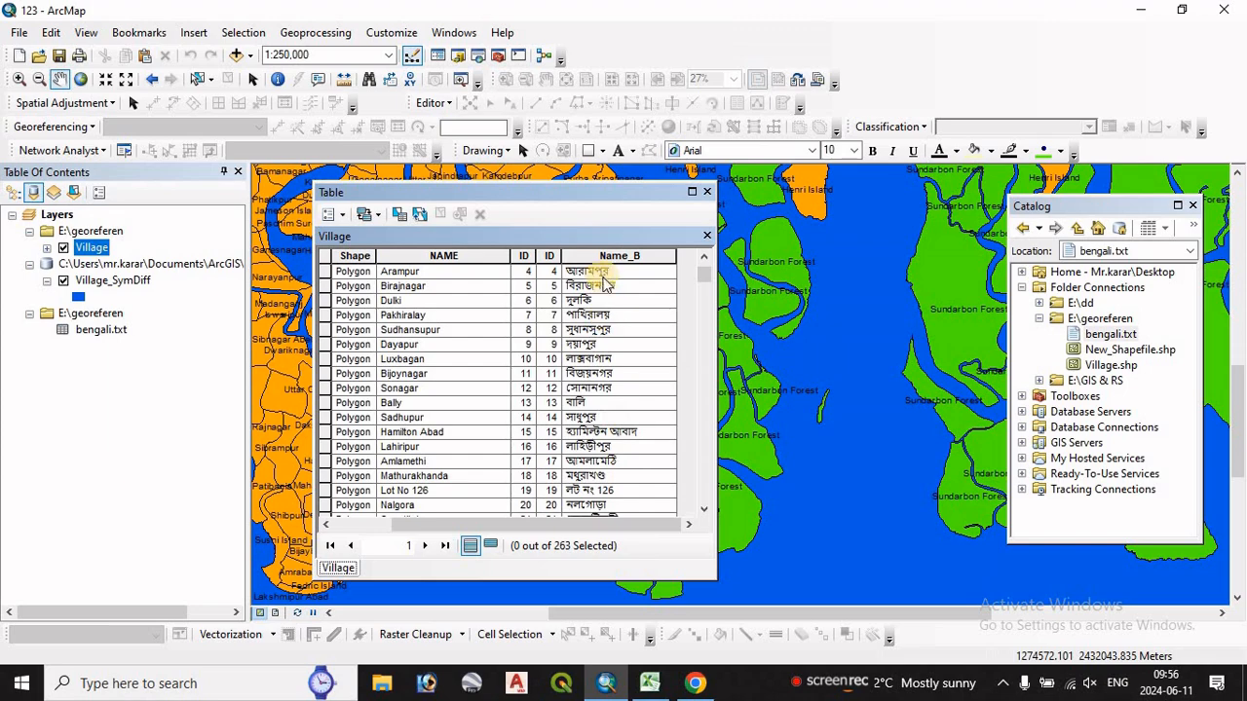
left_click(706, 191)
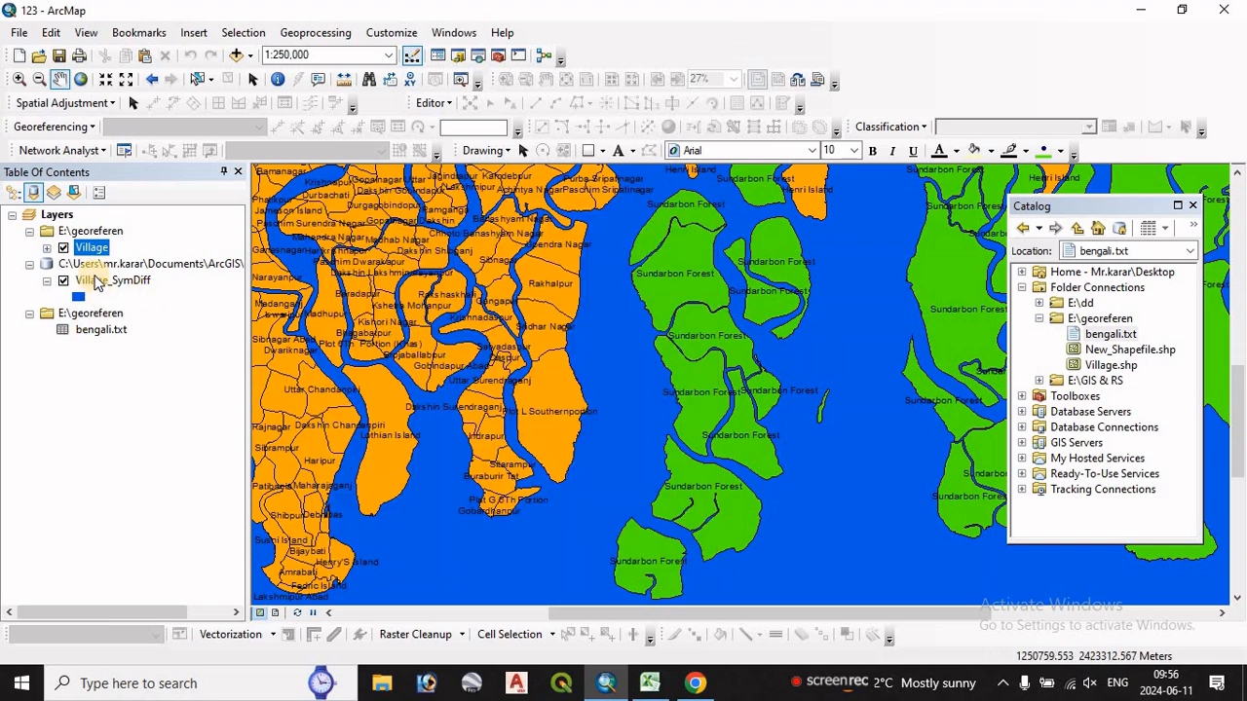
Set the Village layer's label field to Name_B and apply the label settings
right_click(91, 248)
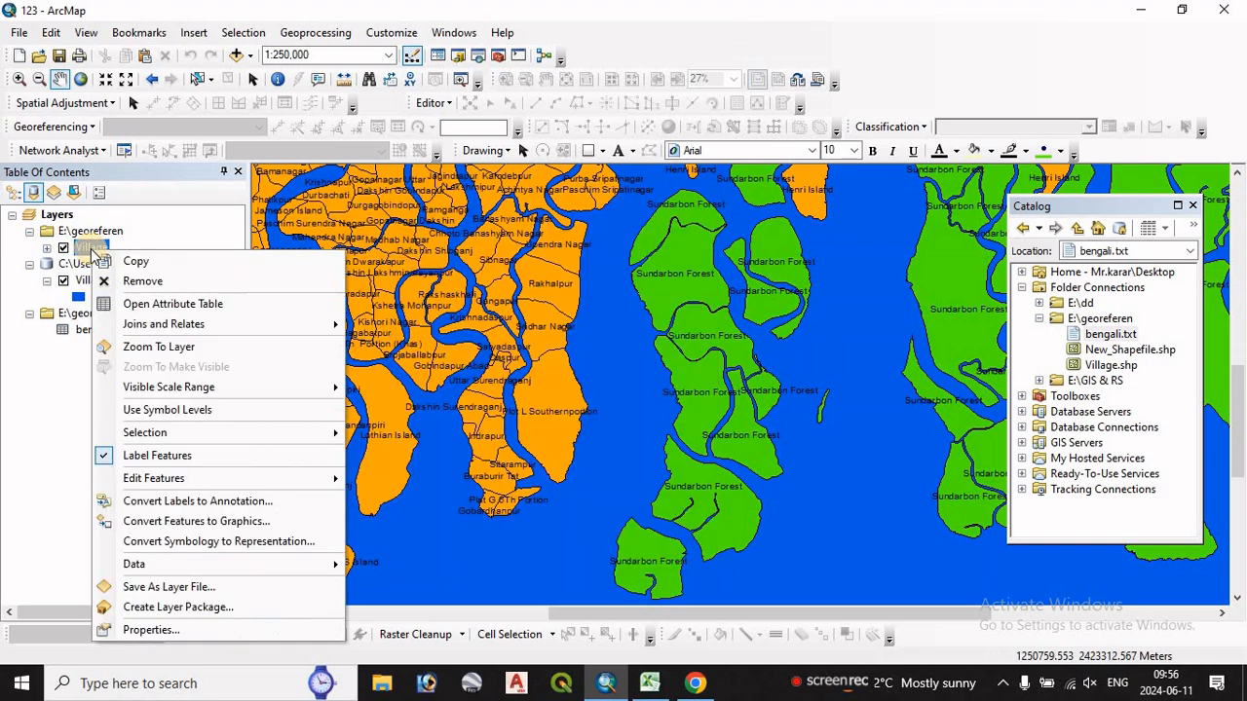
left_click(151, 630)
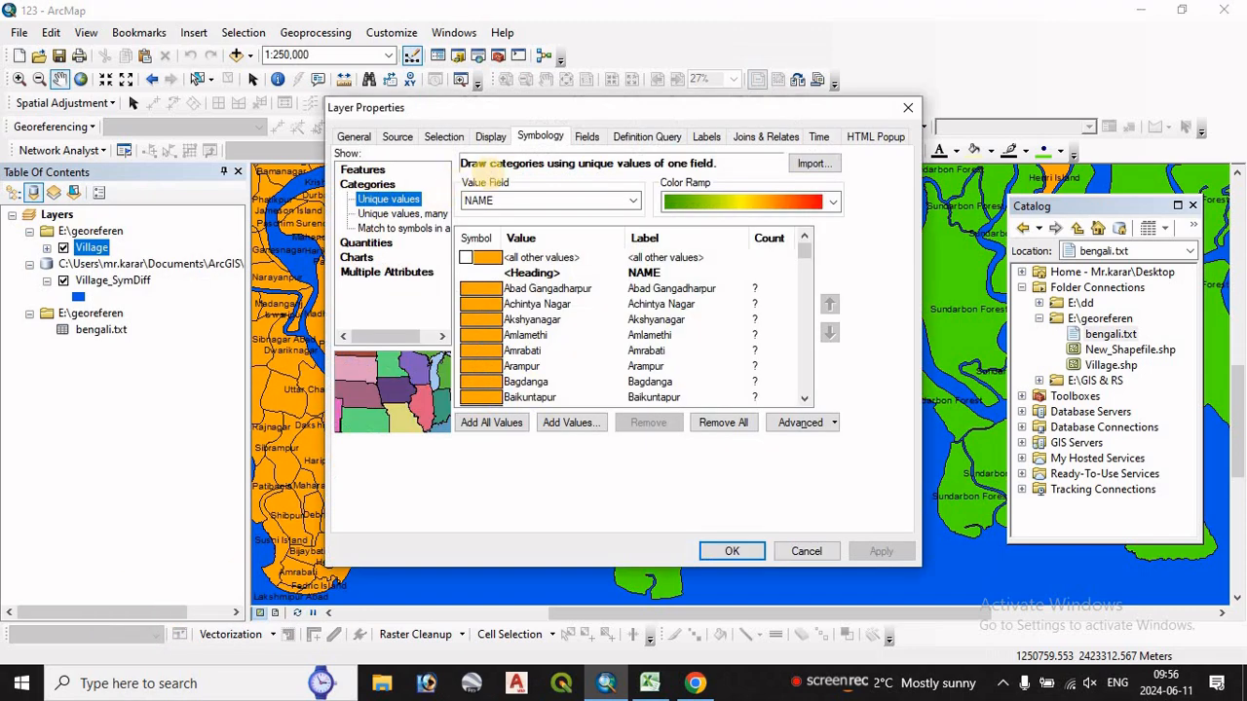
left_click(707, 139)
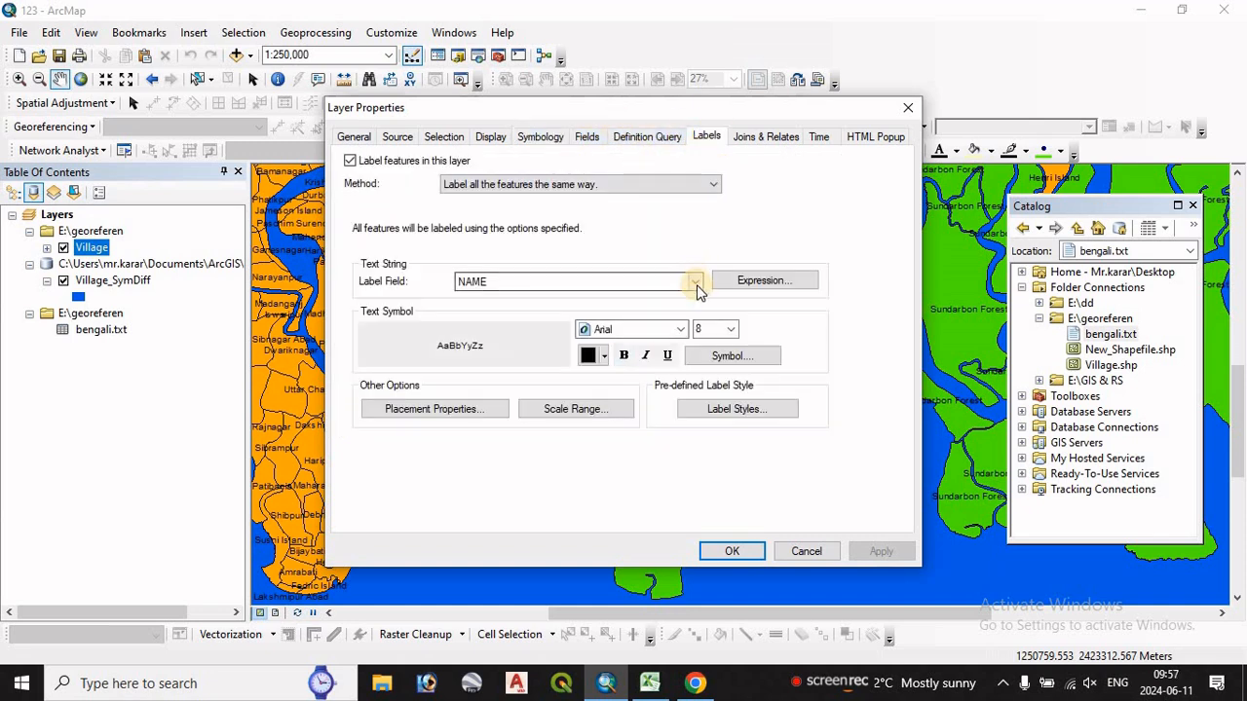
left_click(695, 282)
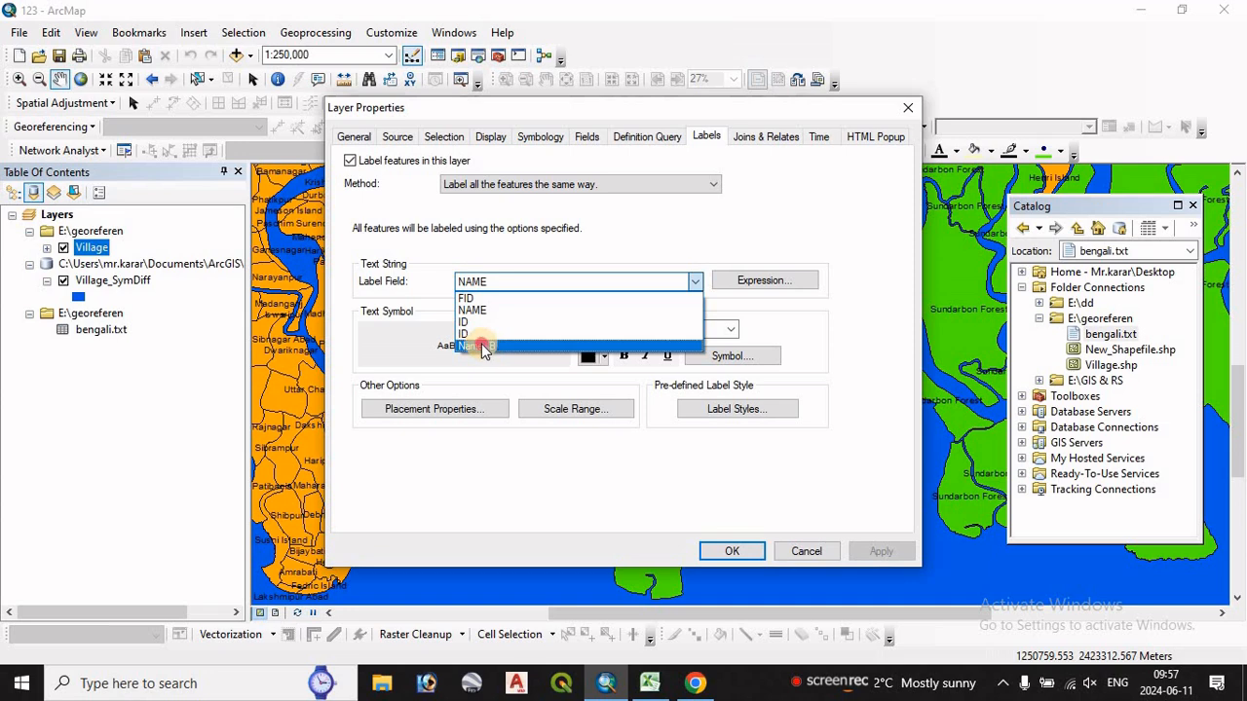
left_click(485, 348)
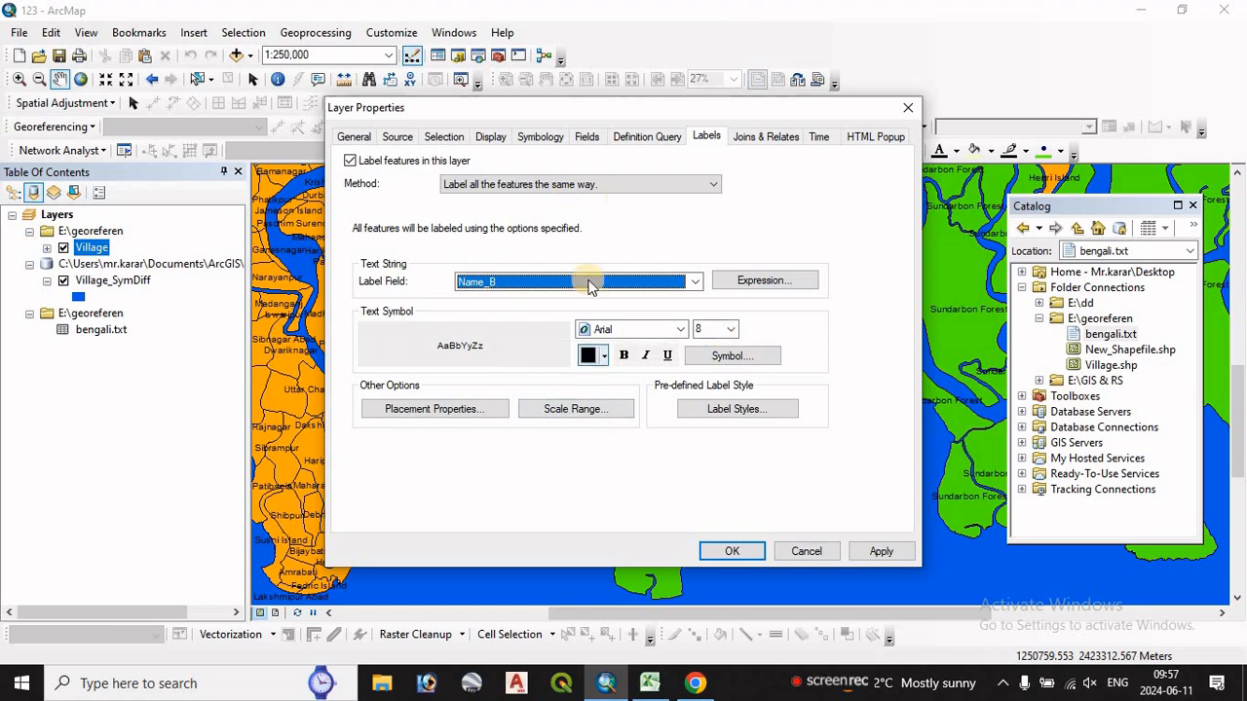
left_click(881, 553)
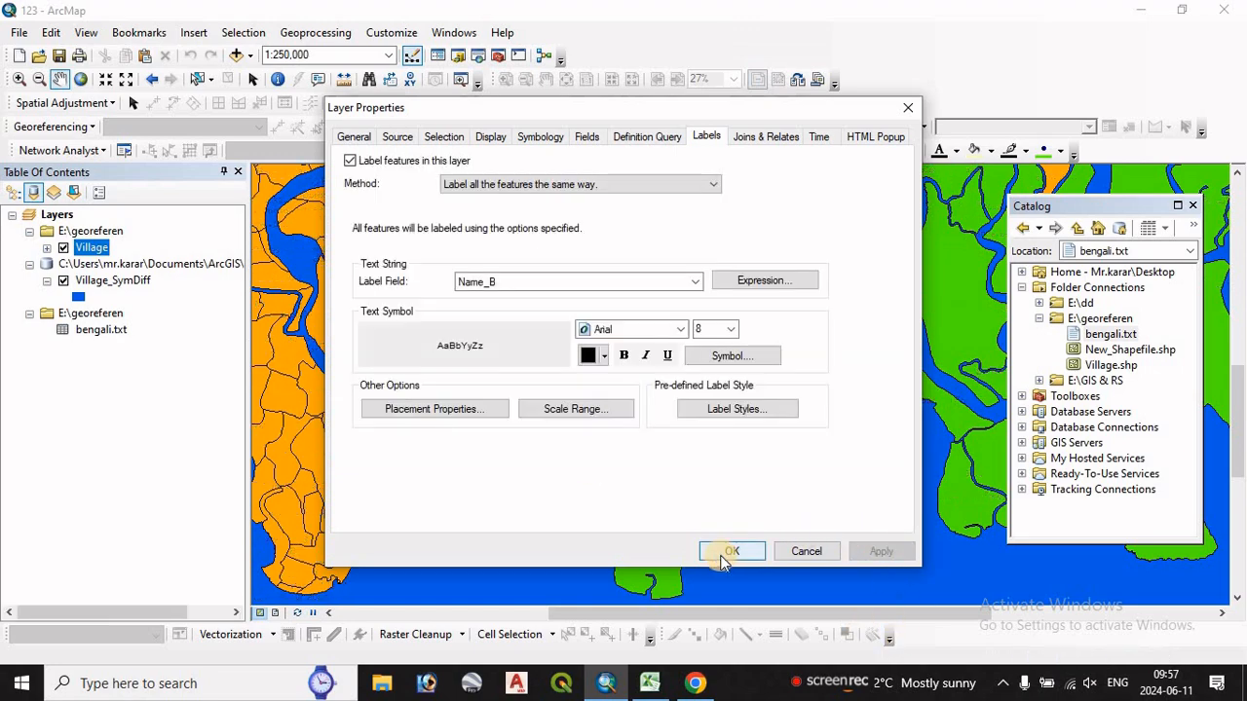
left_click(731, 552)
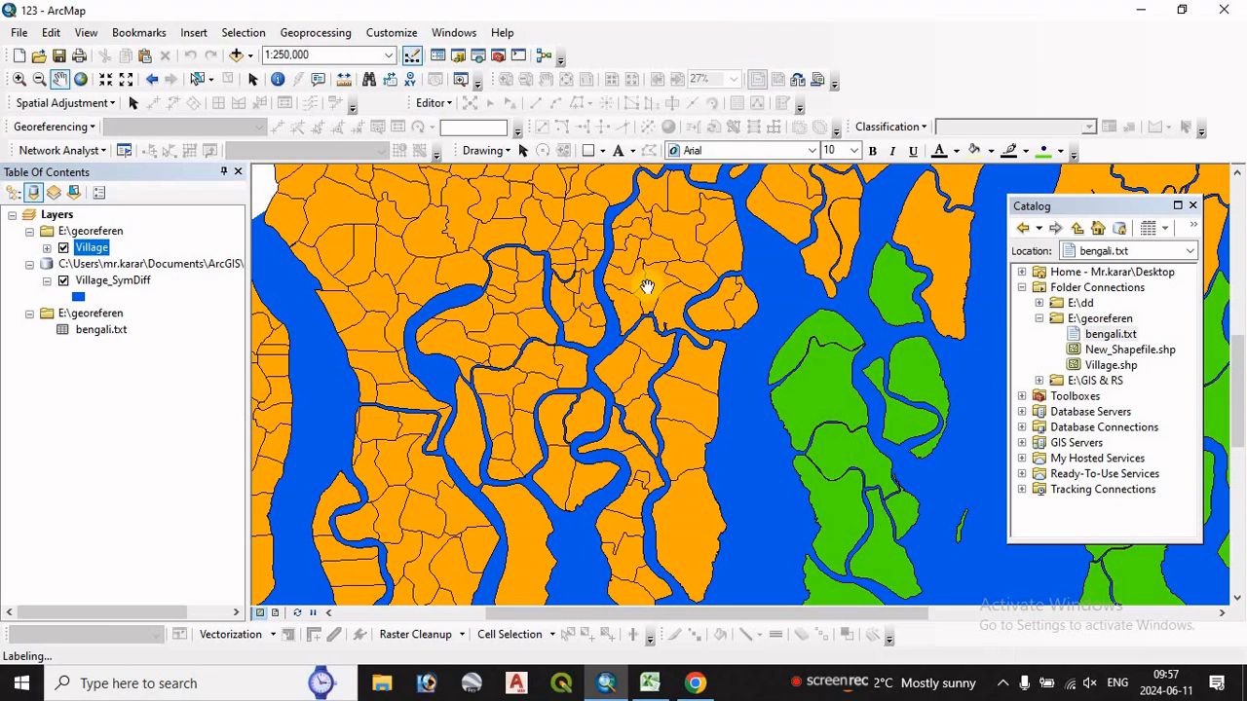
Inspect the Bengali village labels up close and switch the map to layout view
left_click_drag(646, 283, 592, 400)
scroll(591, 399, "up", 2)
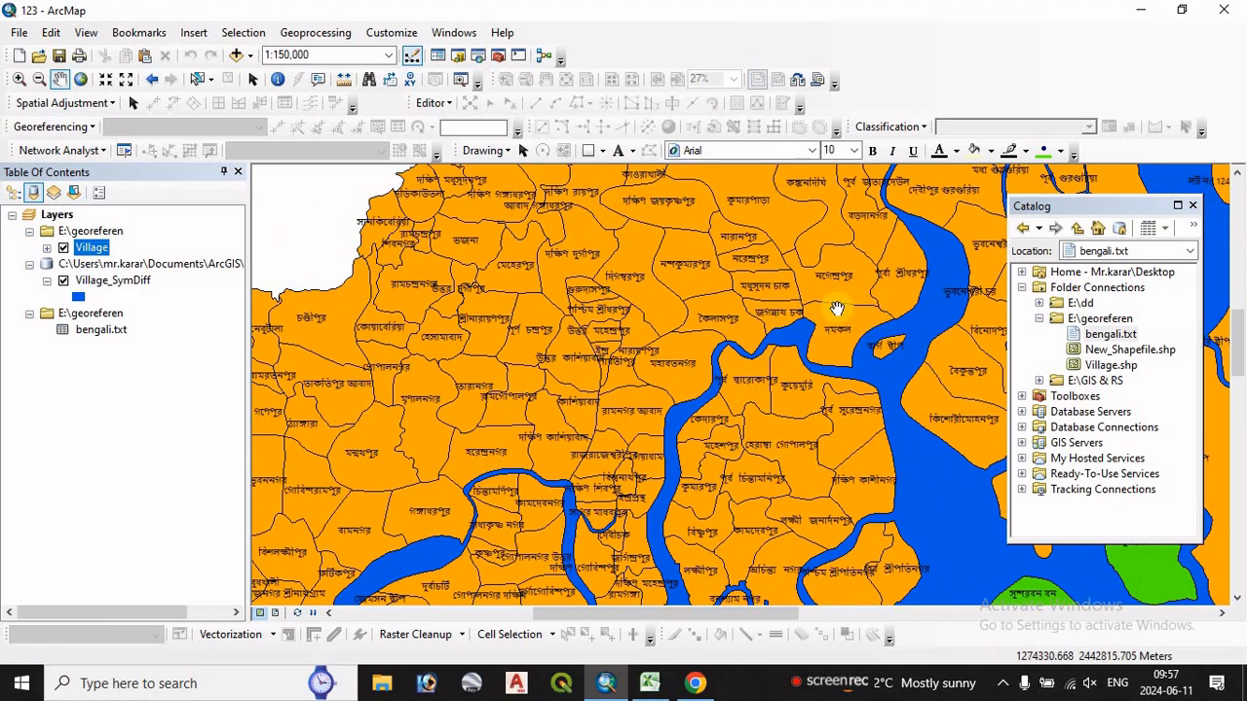
left_click(276, 613)
left_click(80, 80)
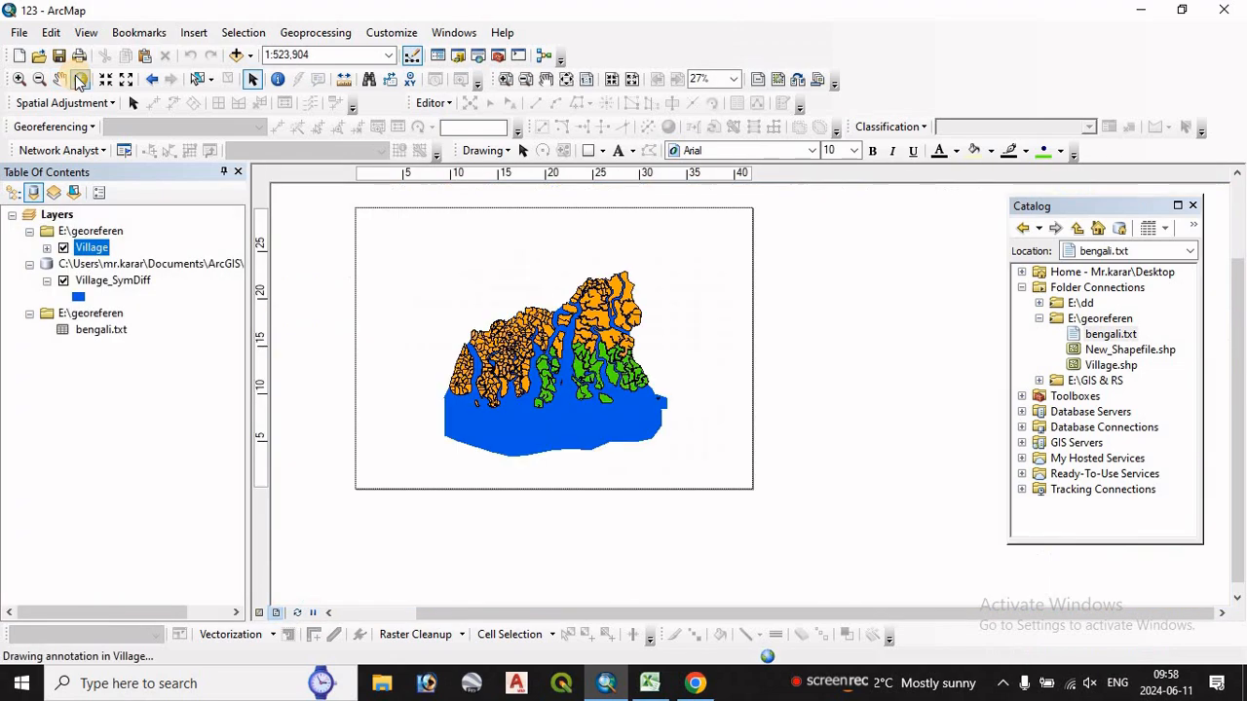
left_click(634, 302)
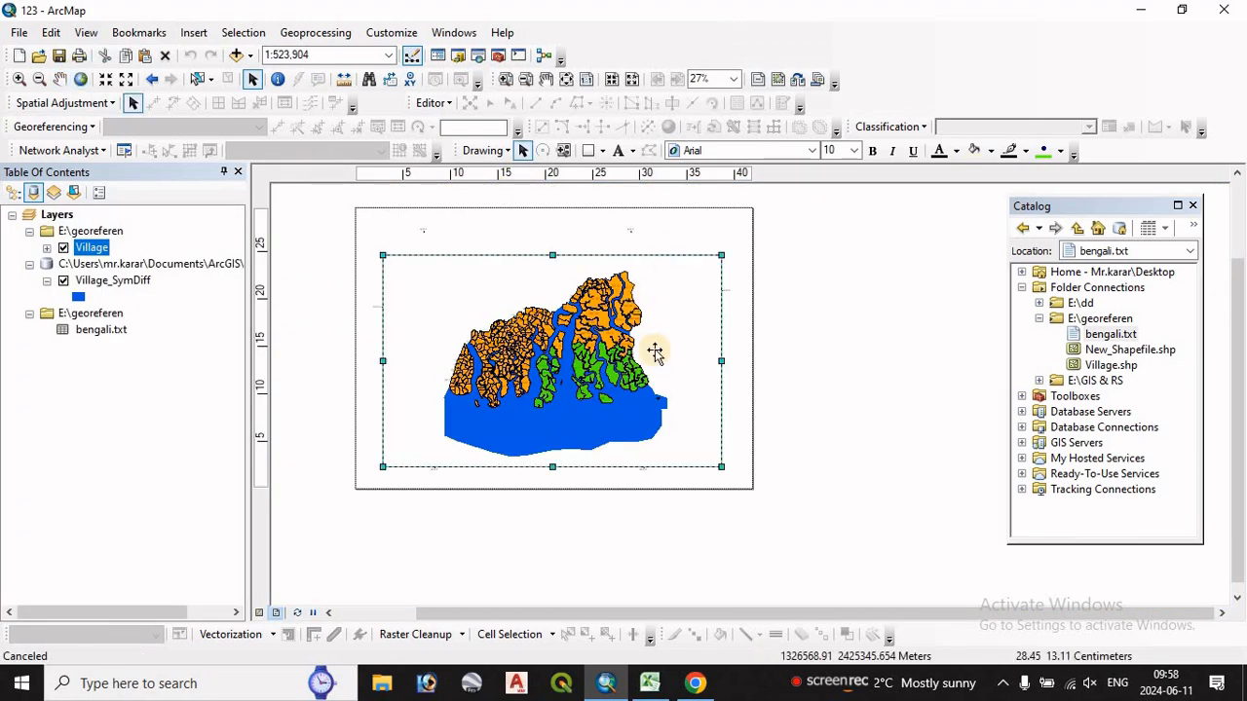
scroll(516, 331, "down", 4)
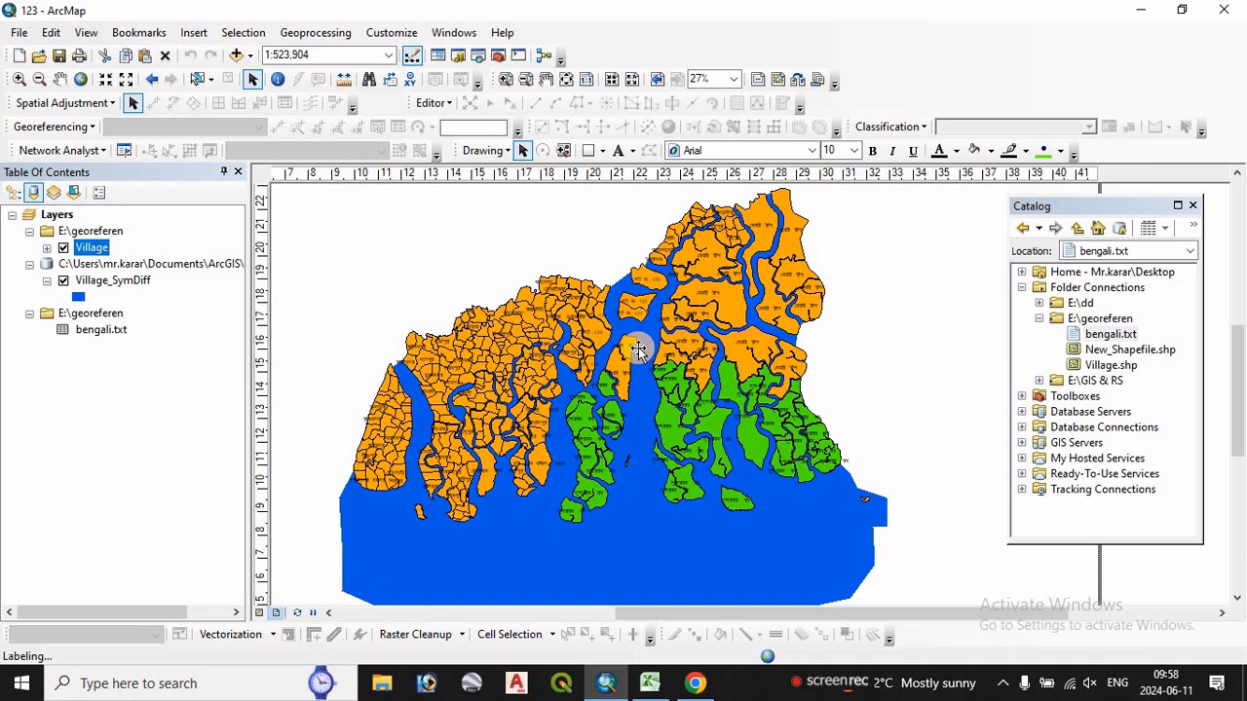
scroll(758, 380, "up", 6)
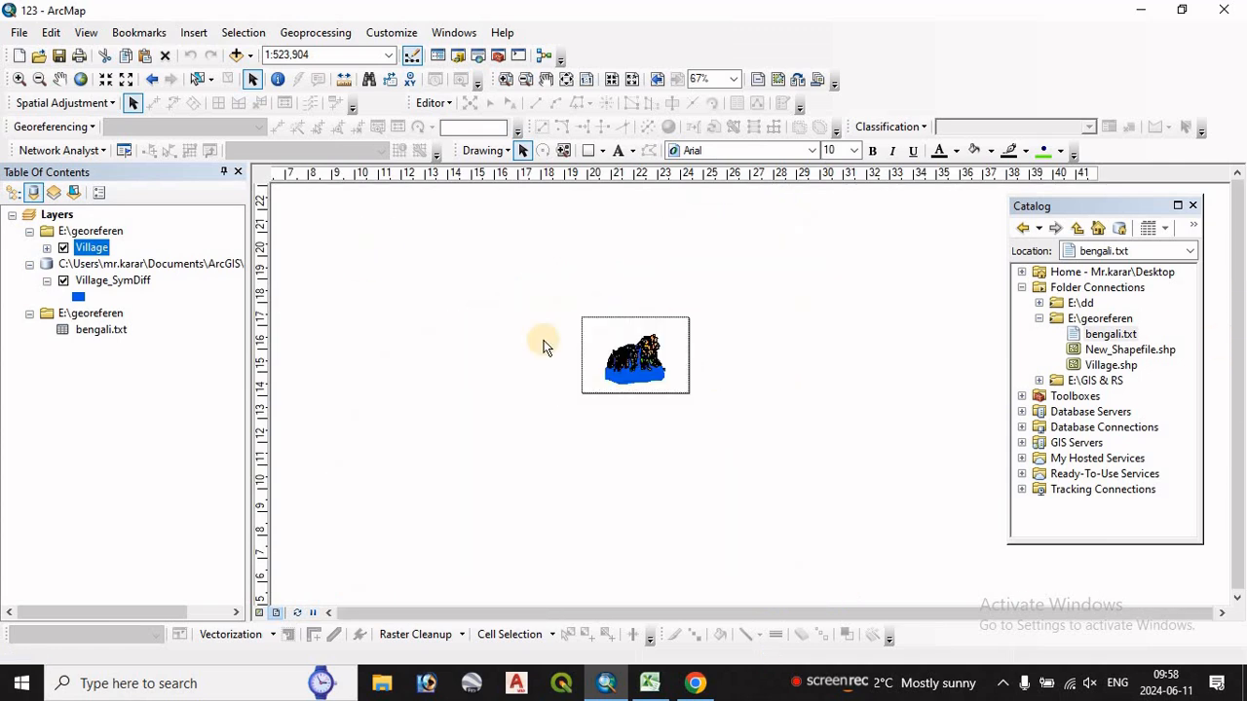
Start inserting a map title, then switch to Chrome and create a blank Google Docs document in a new tab
left_click(194, 32)
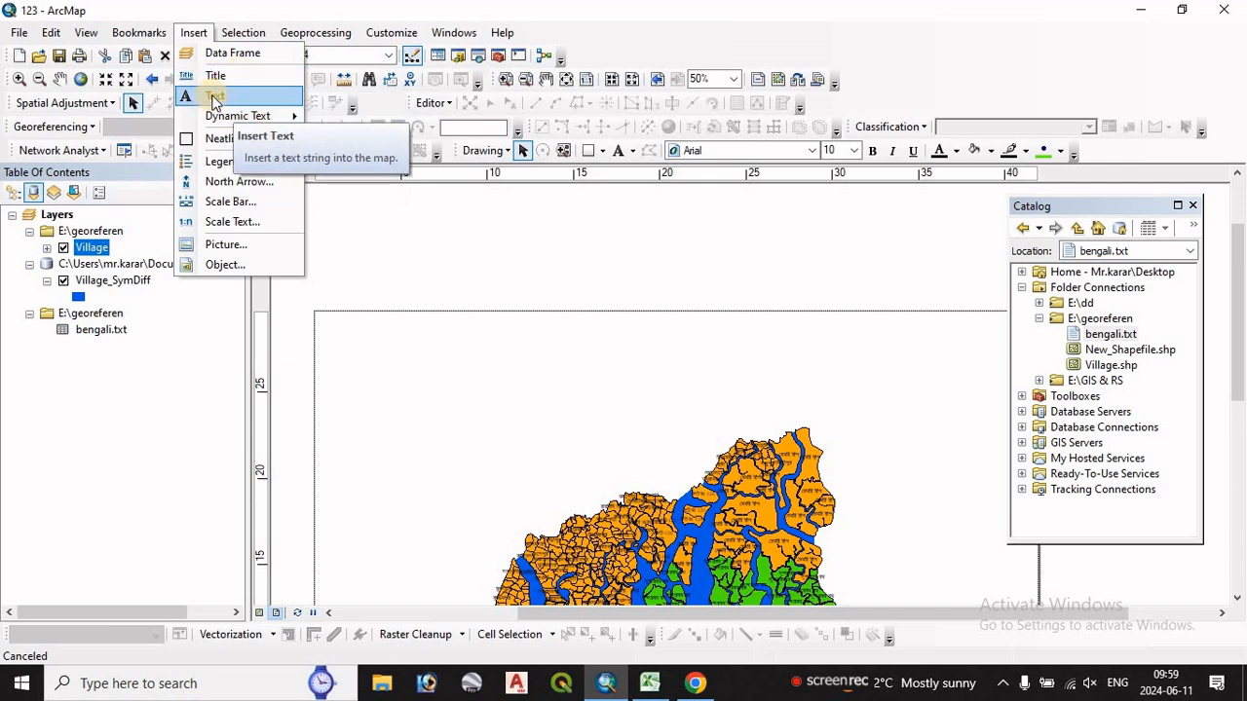
left_click(216, 76)
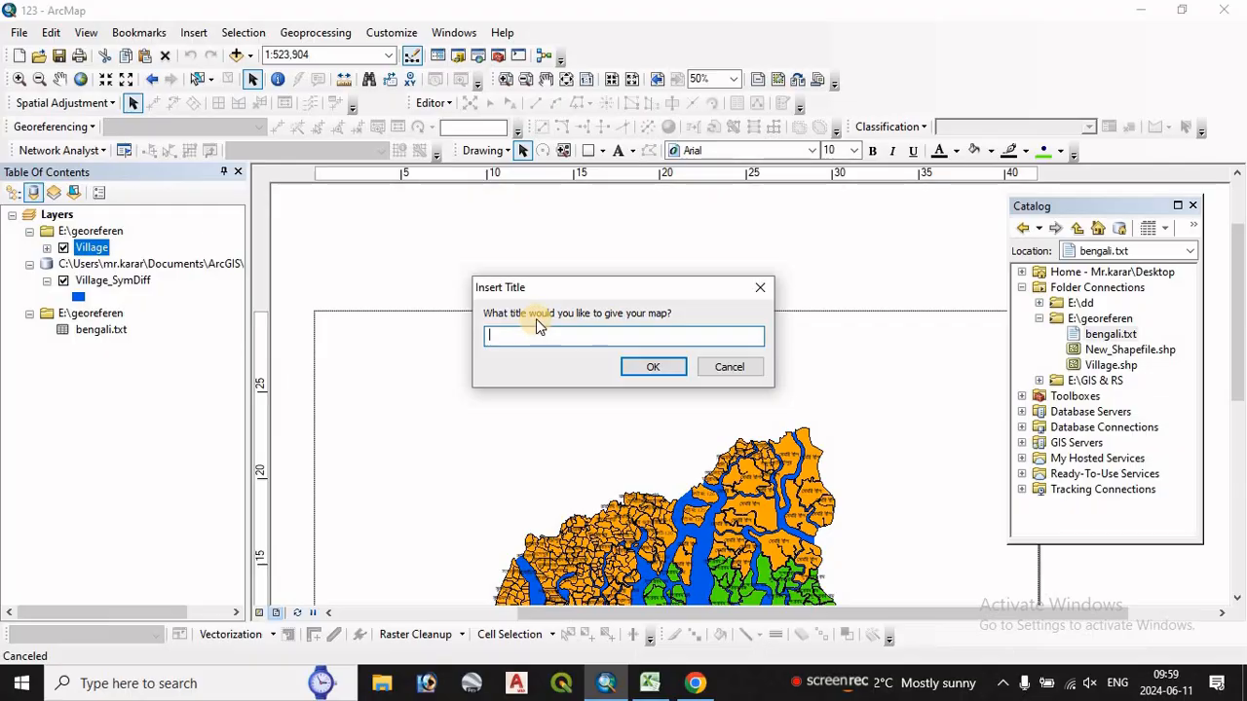
key("alt+Tab")
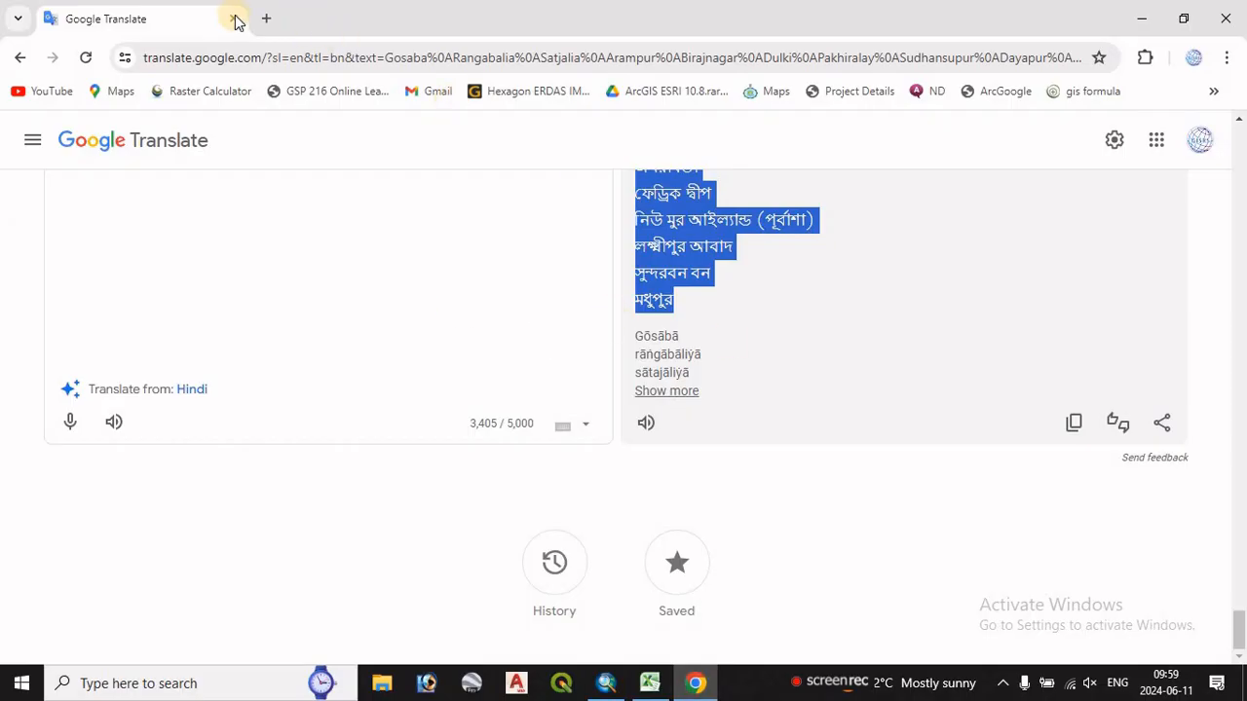
left_click(267, 20)
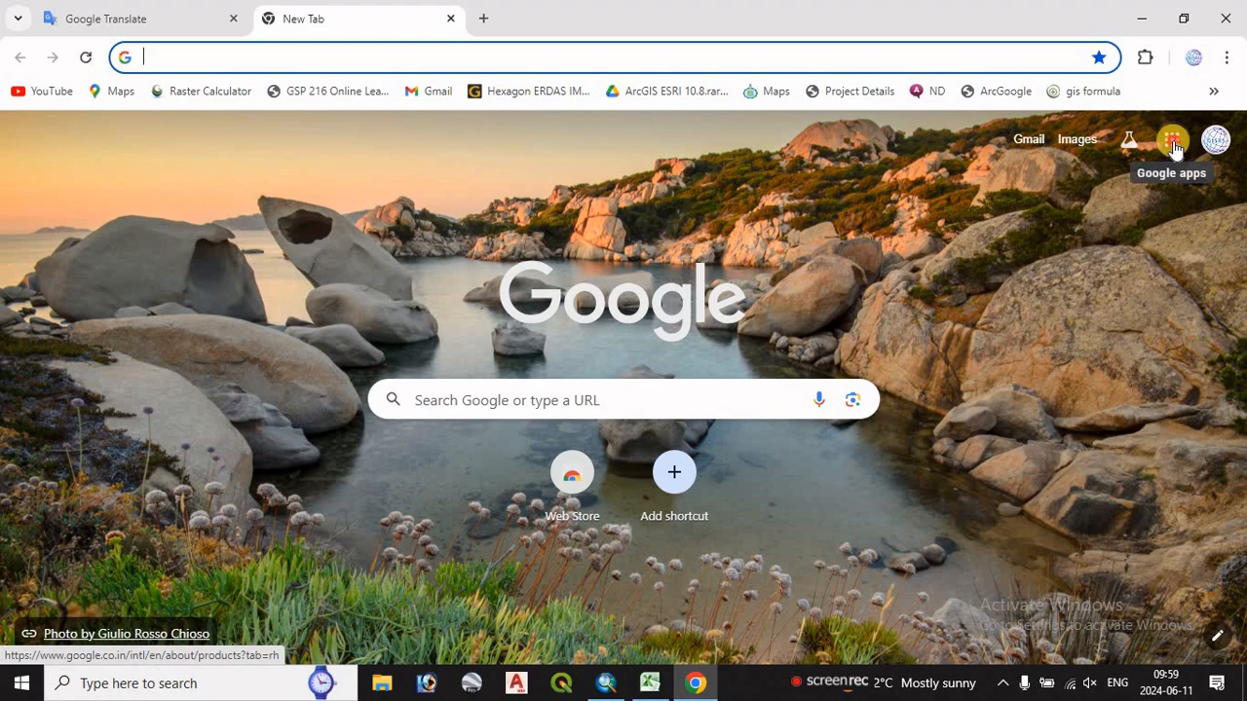
left_click(1174, 146)
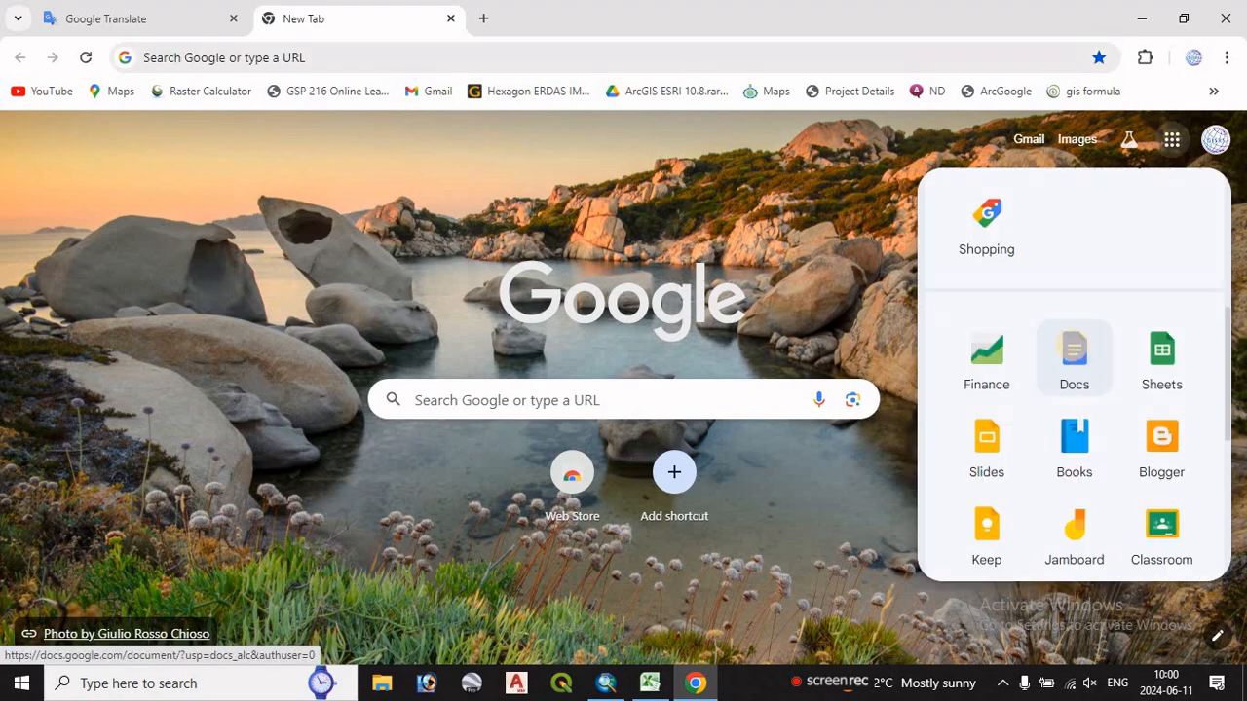
left_click(1074, 360)
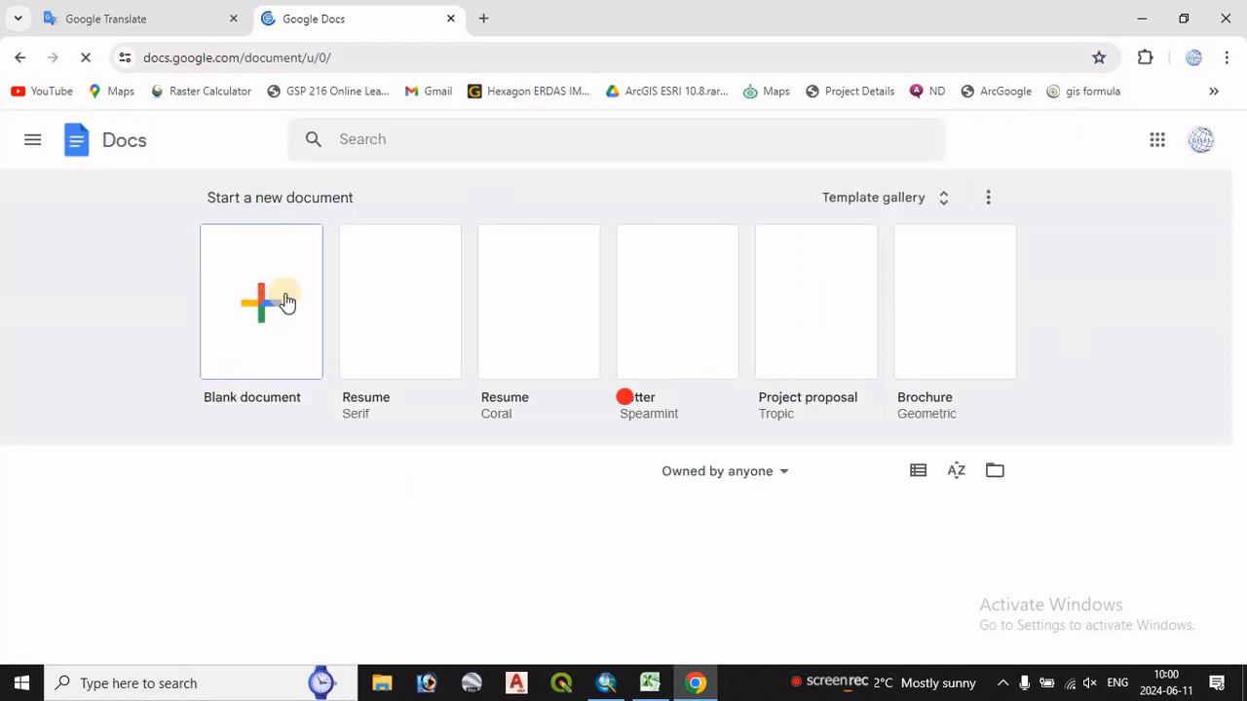
left_click(285, 302)
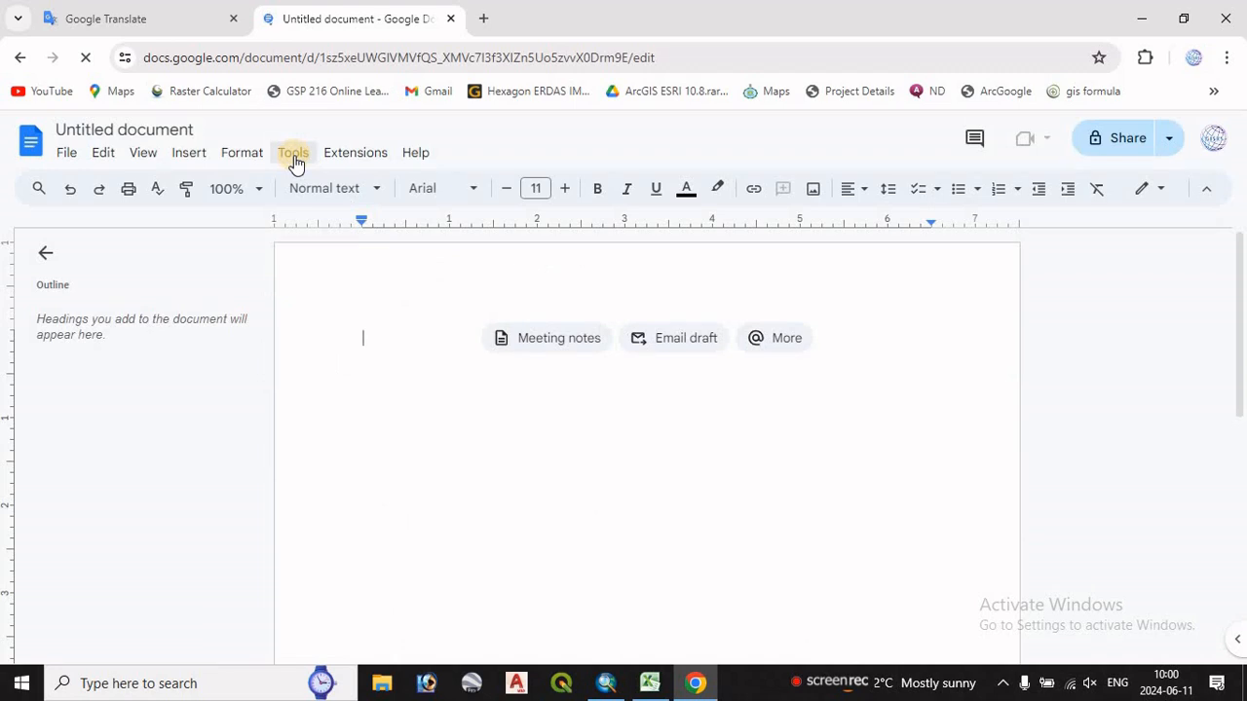
Turn on voice typing for the document and set its language to বাংলা (ভারত)
left_click(294, 156)
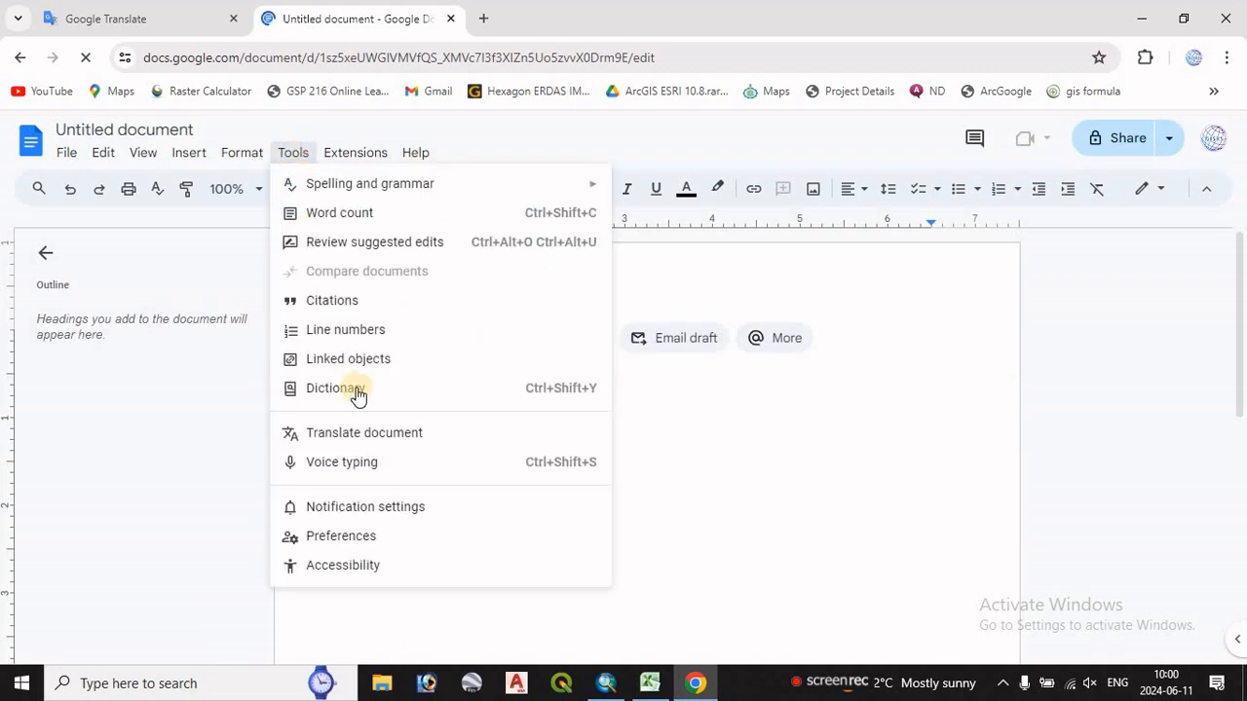
left_click(346, 464)
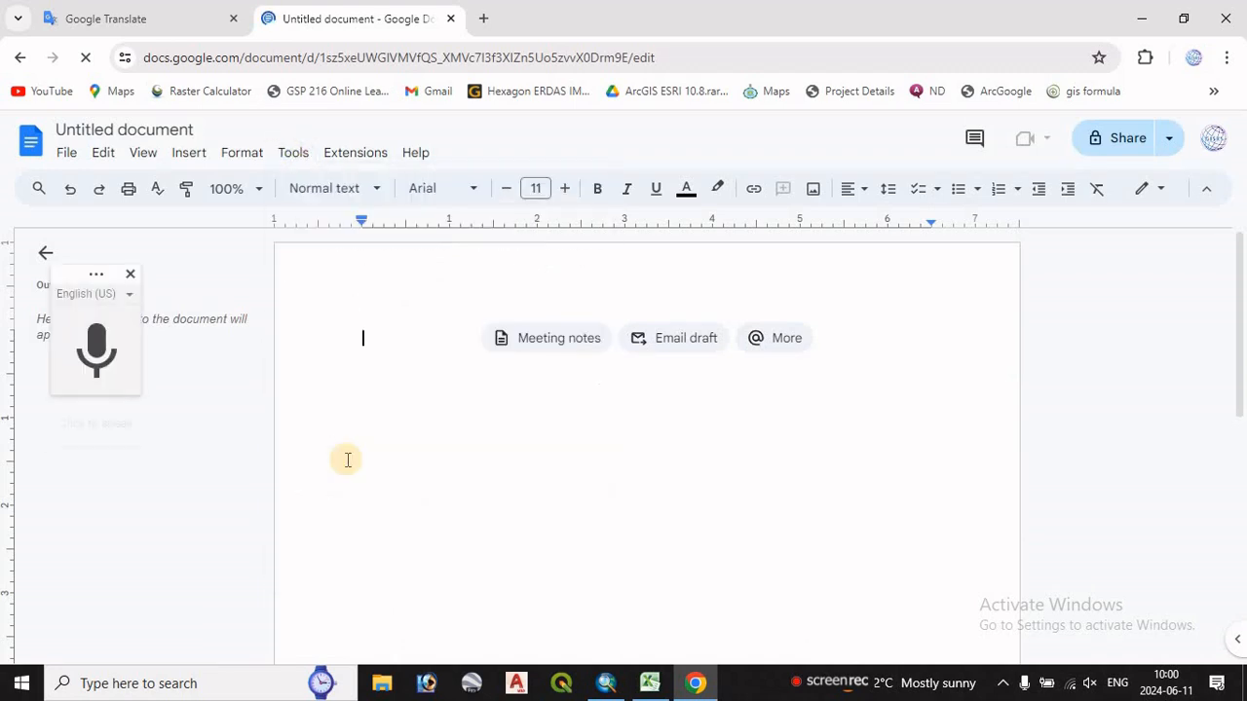
left_click(130, 298)
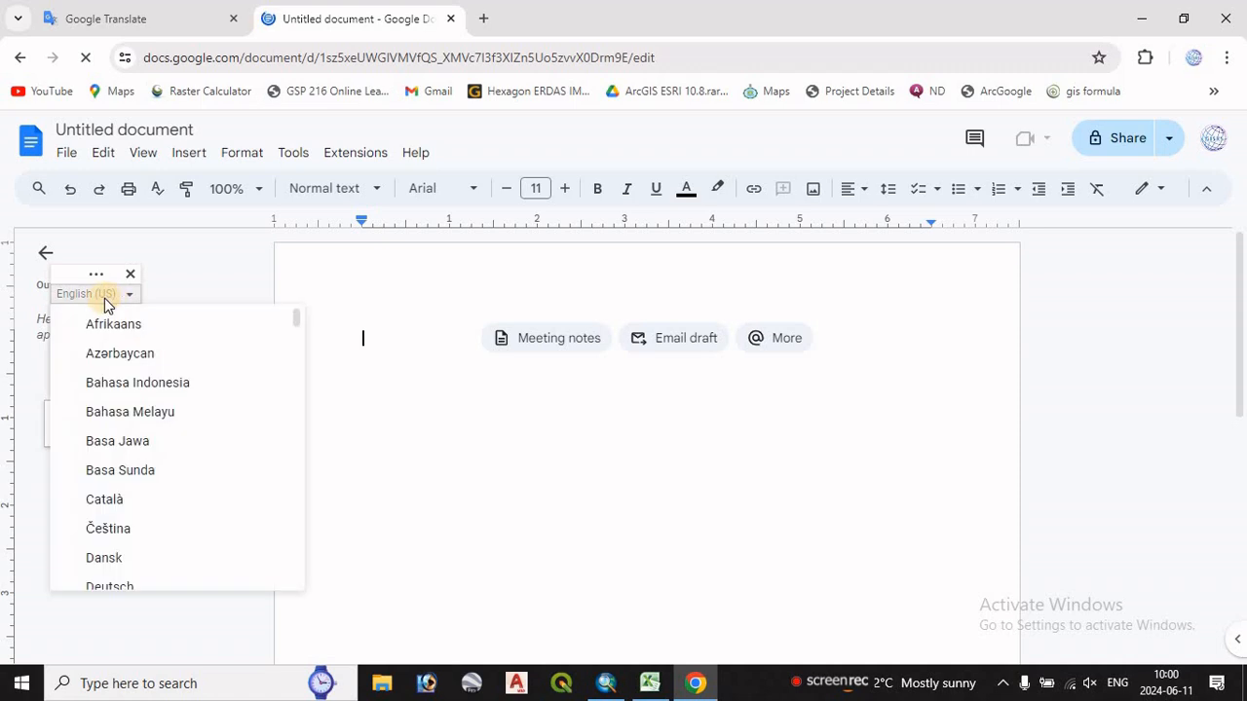
scroll(165, 415, "down", 10)
scroll(160, 419, "down", 20)
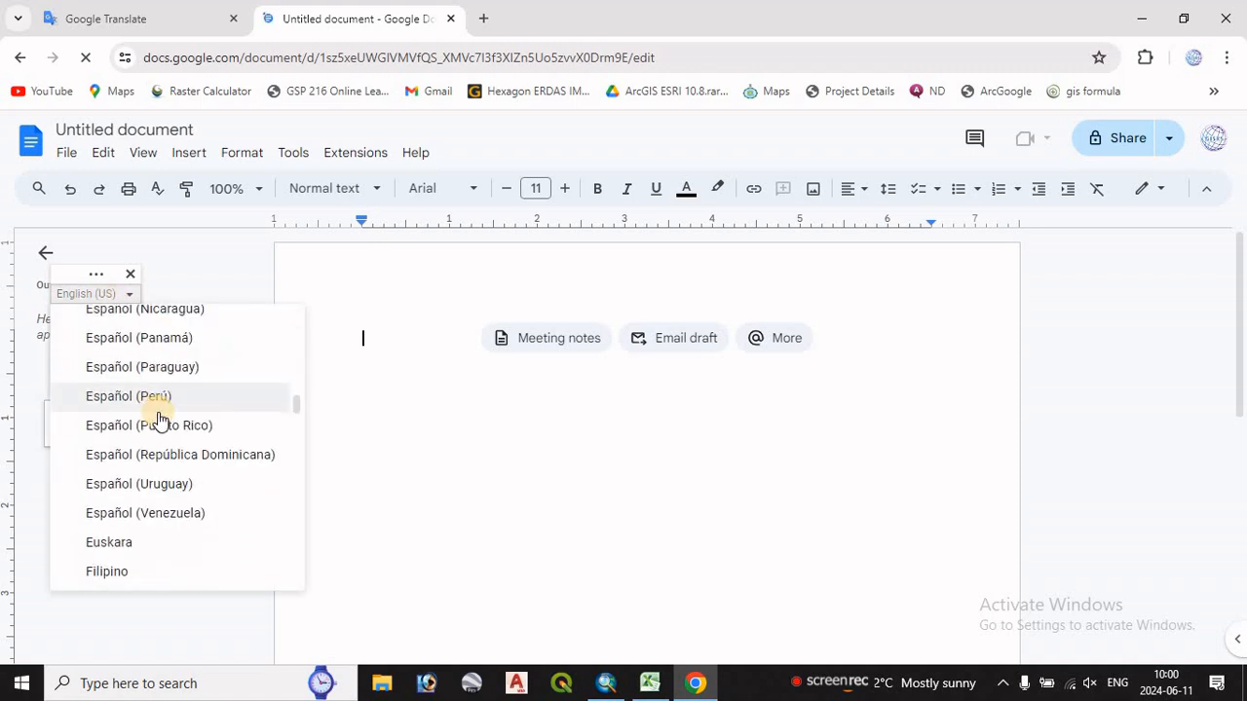
scroll(144, 435, "down", 4)
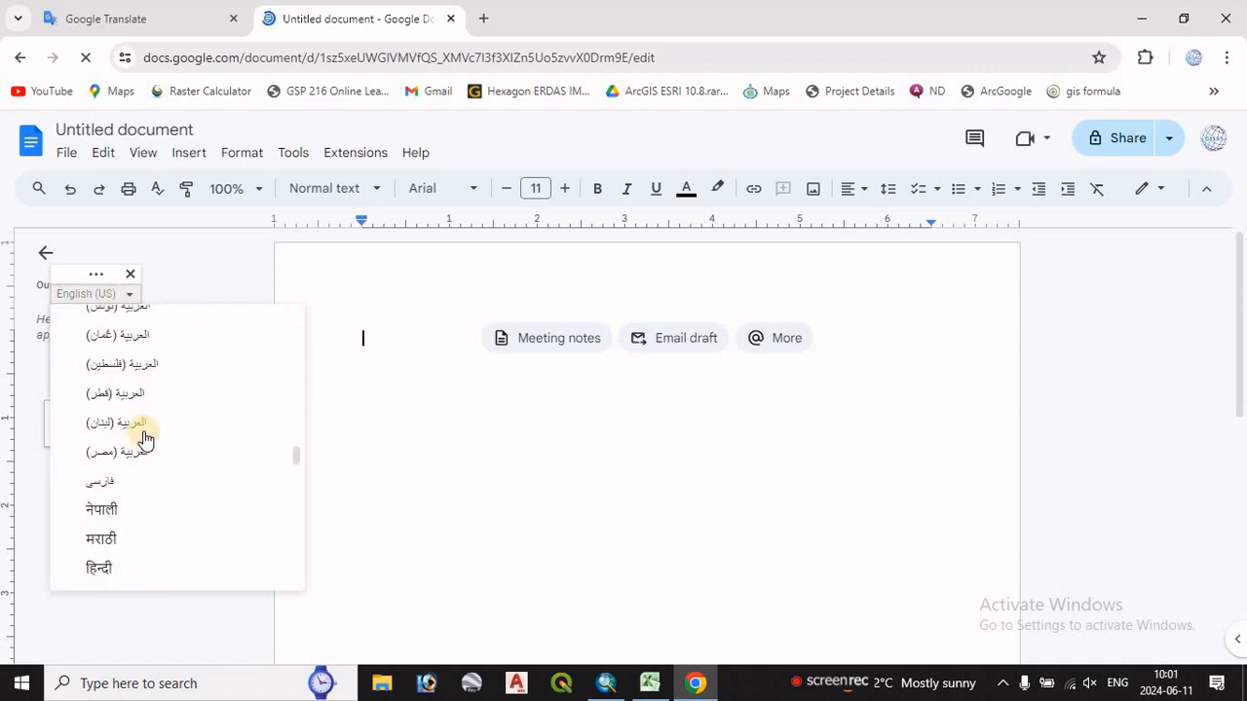
scroll(97, 432, "up", 6)
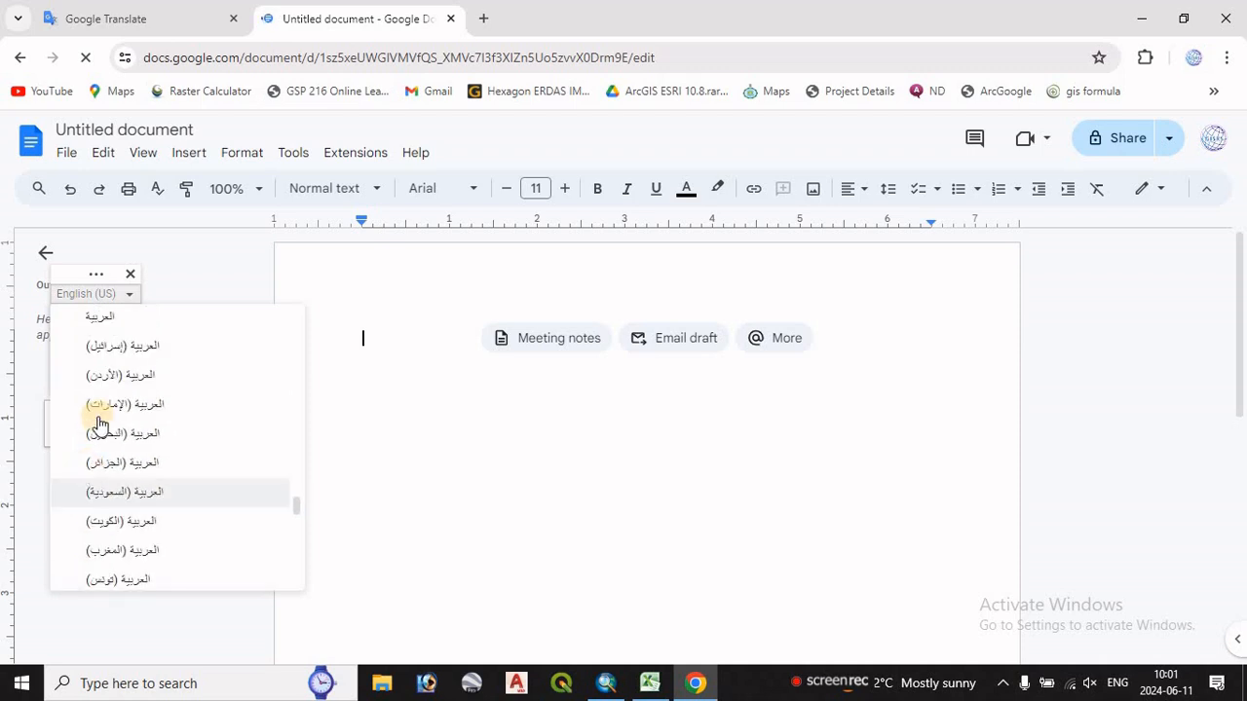
scroll(115, 435, "down", 15)
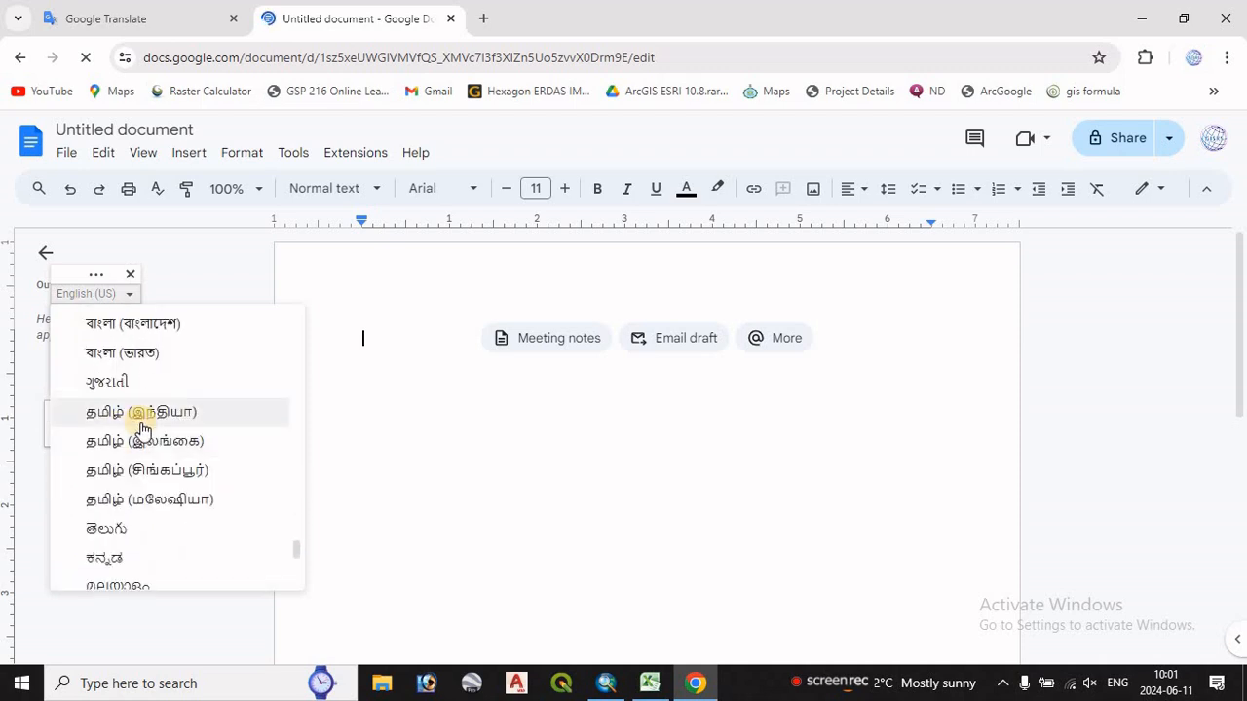
scroll(142, 433, "up", 3)
scroll(144, 432, "down", 3)
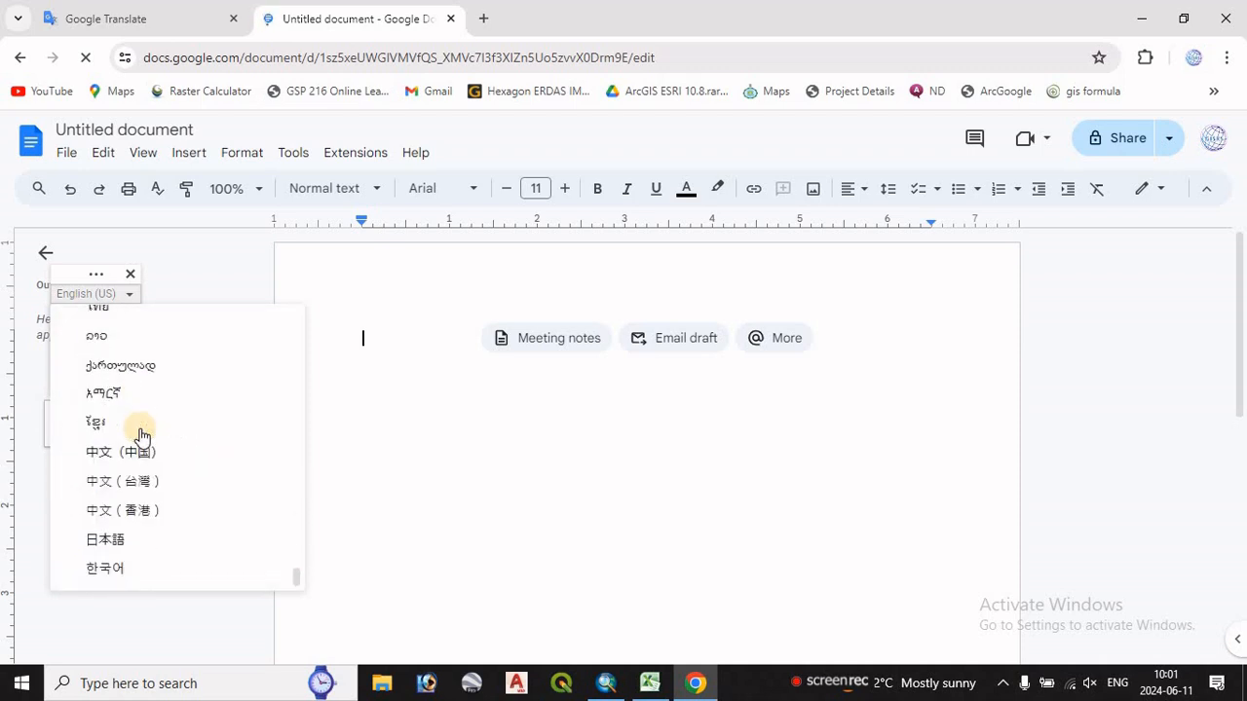
scroll(141, 443, "up", 2)
scroll(139, 445, "up", 4)
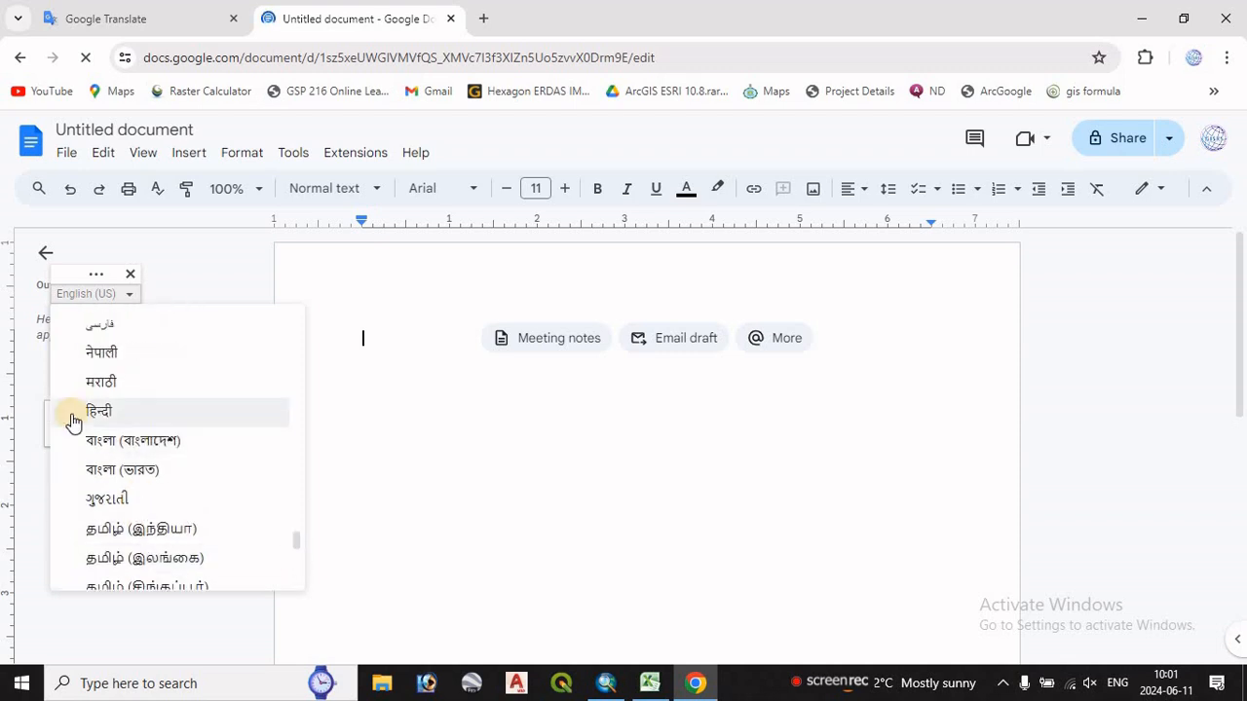
left_click(115, 475)
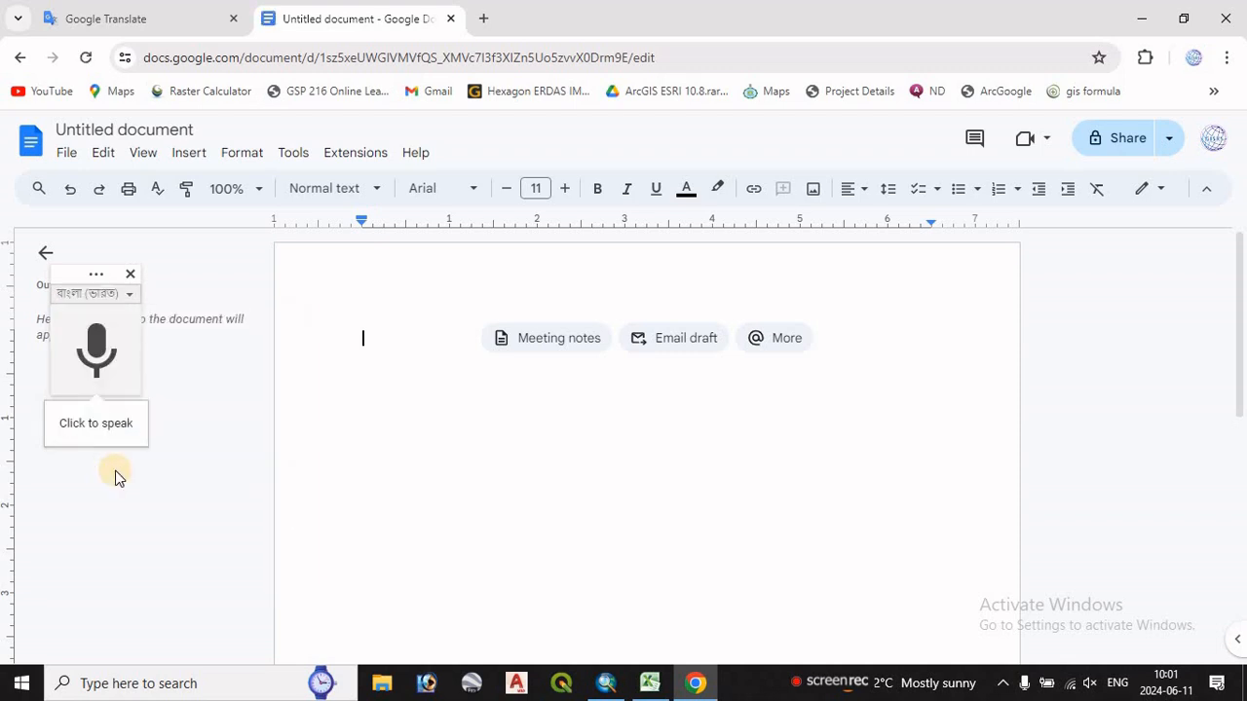
Dictate সুন্দরবন মানচিত্র into the document and copy the resulting text
left_click(96, 365)
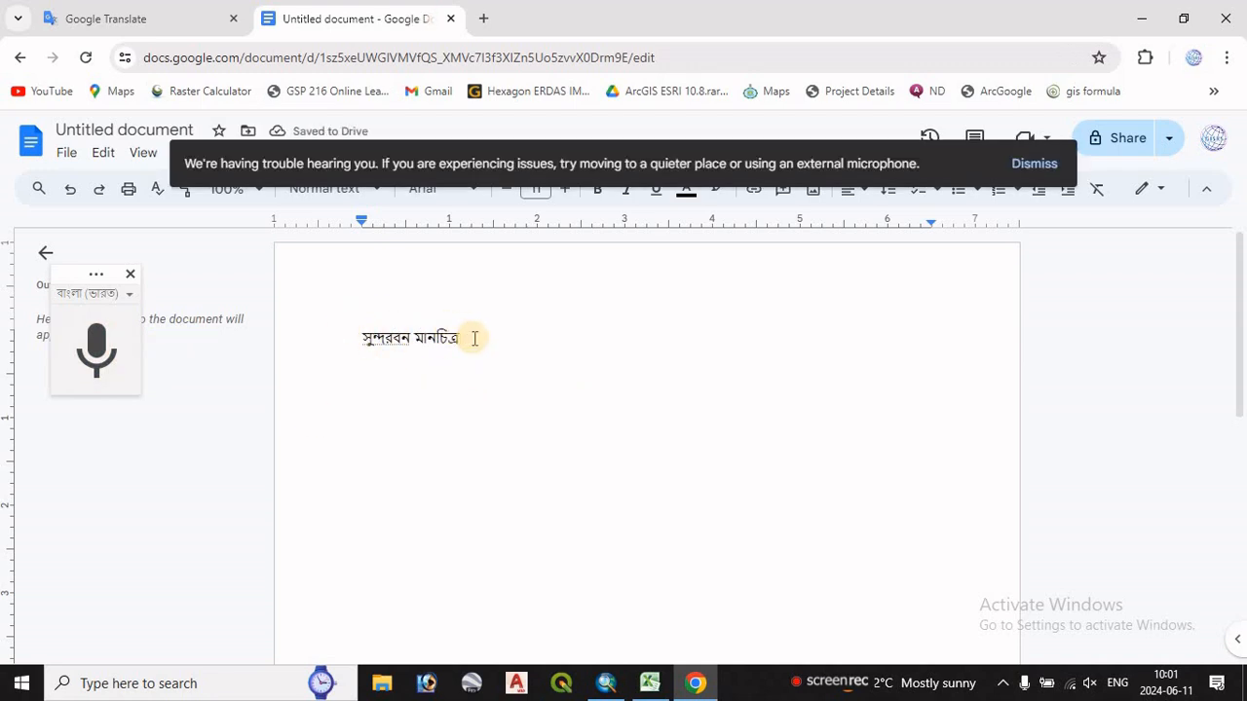
left_click_drag(473, 337, 344, 326)
key("ctrl+c")
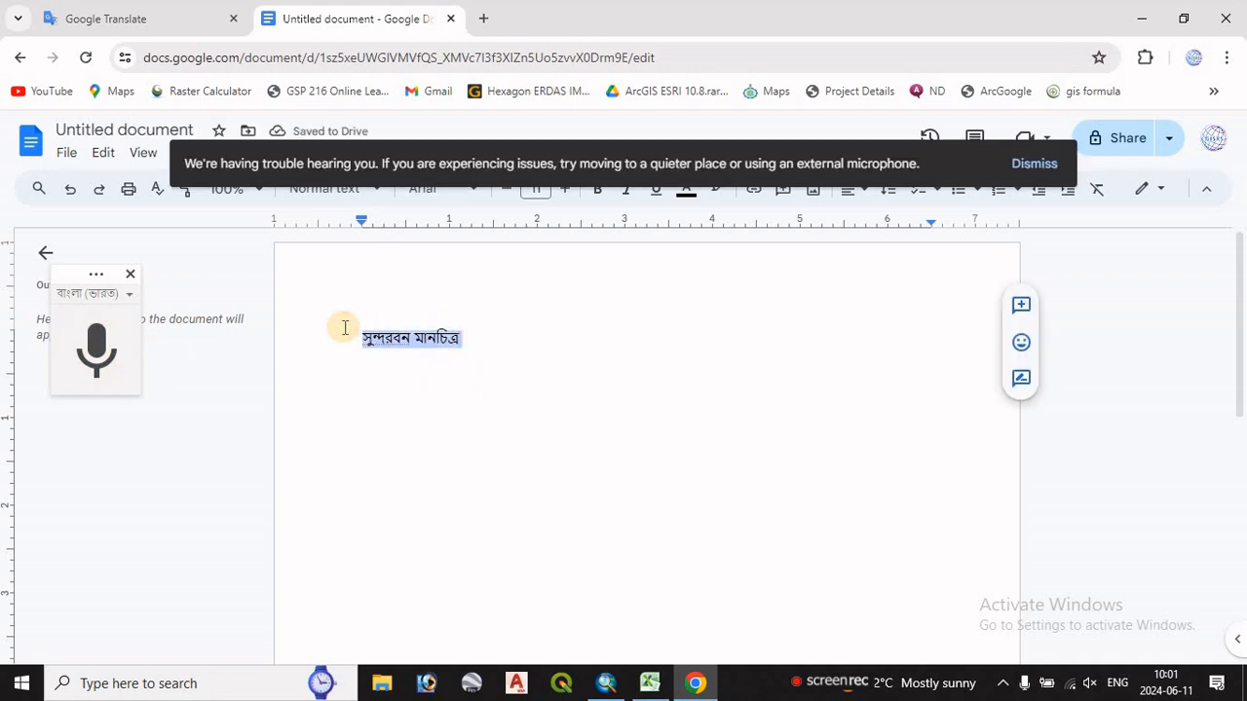
Switch back to ArcMap and insert the copied সুন্দরবন মানচিত্র as the map title
left_click(608, 688)
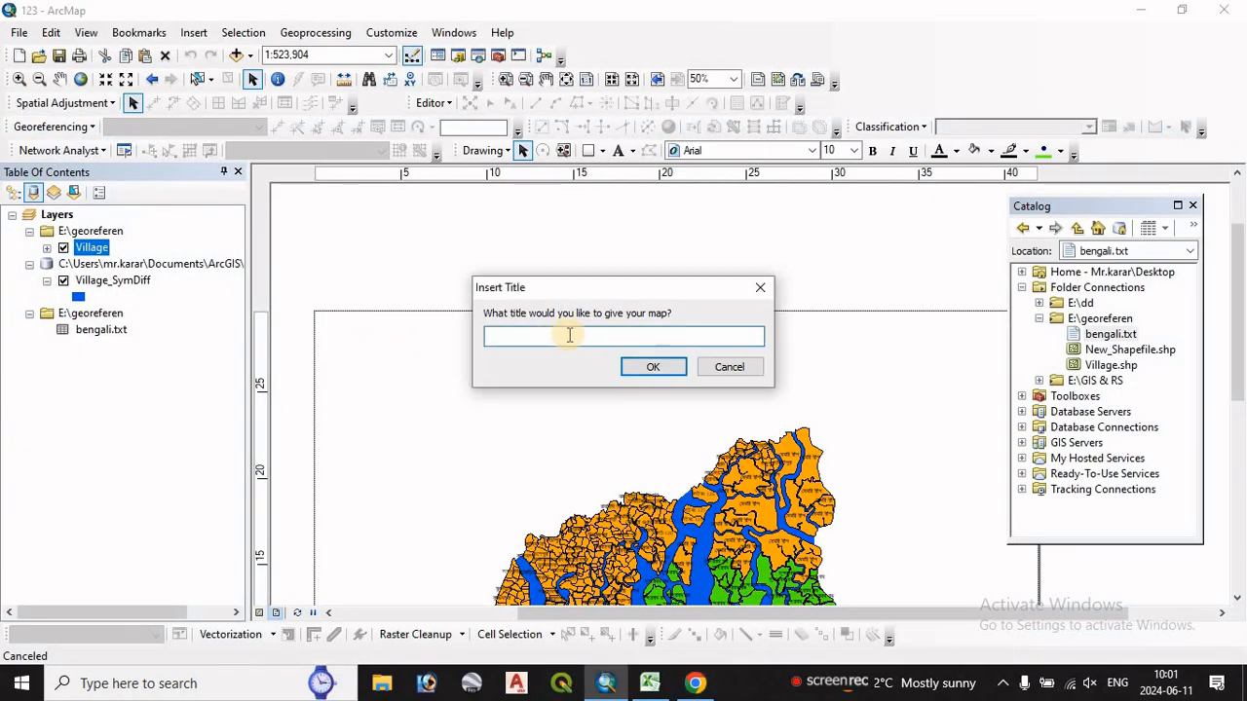
key("ctrl+v")
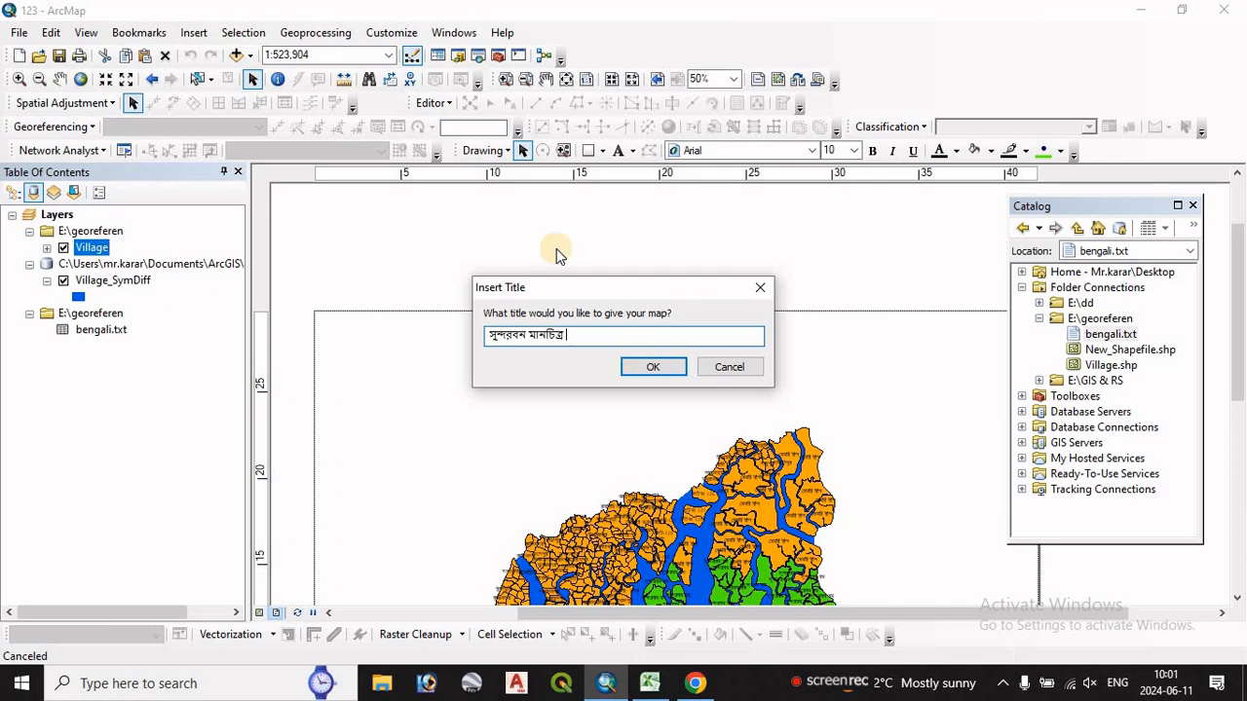
left_click(650, 371)
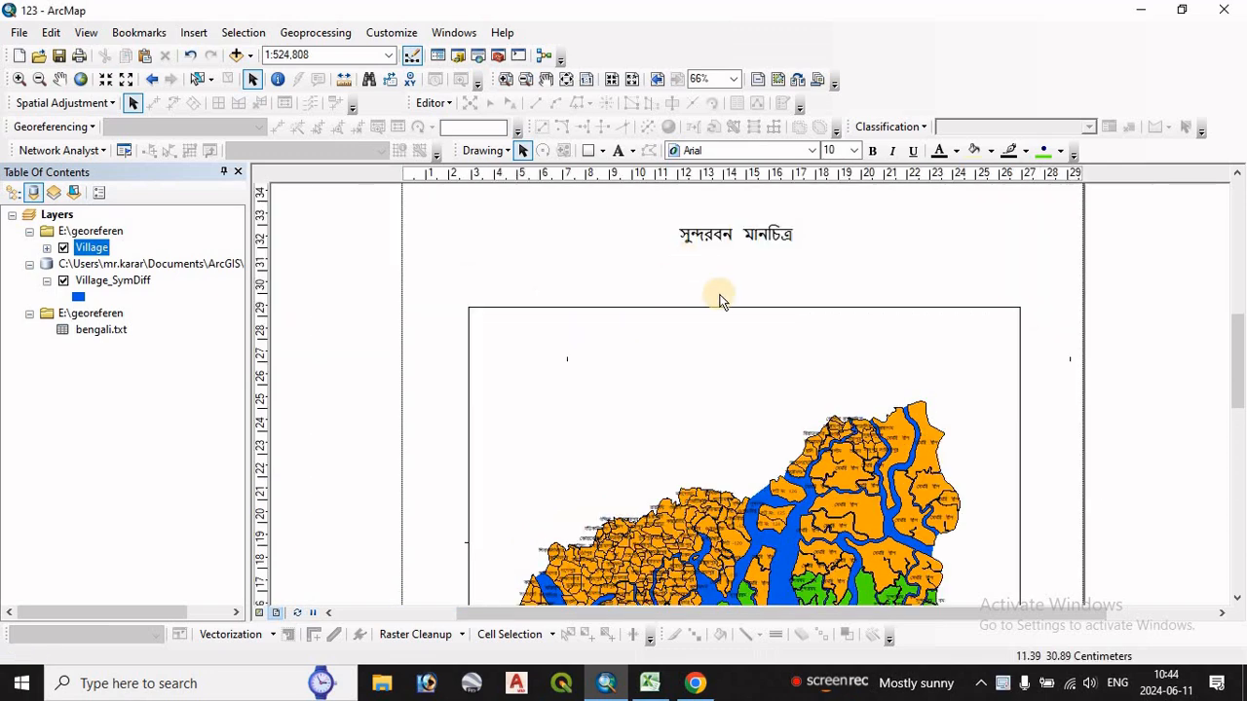
Change the text symbol colour of the সুন্দরবন মানচিত্র title to dark blue
left_click(709, 243)
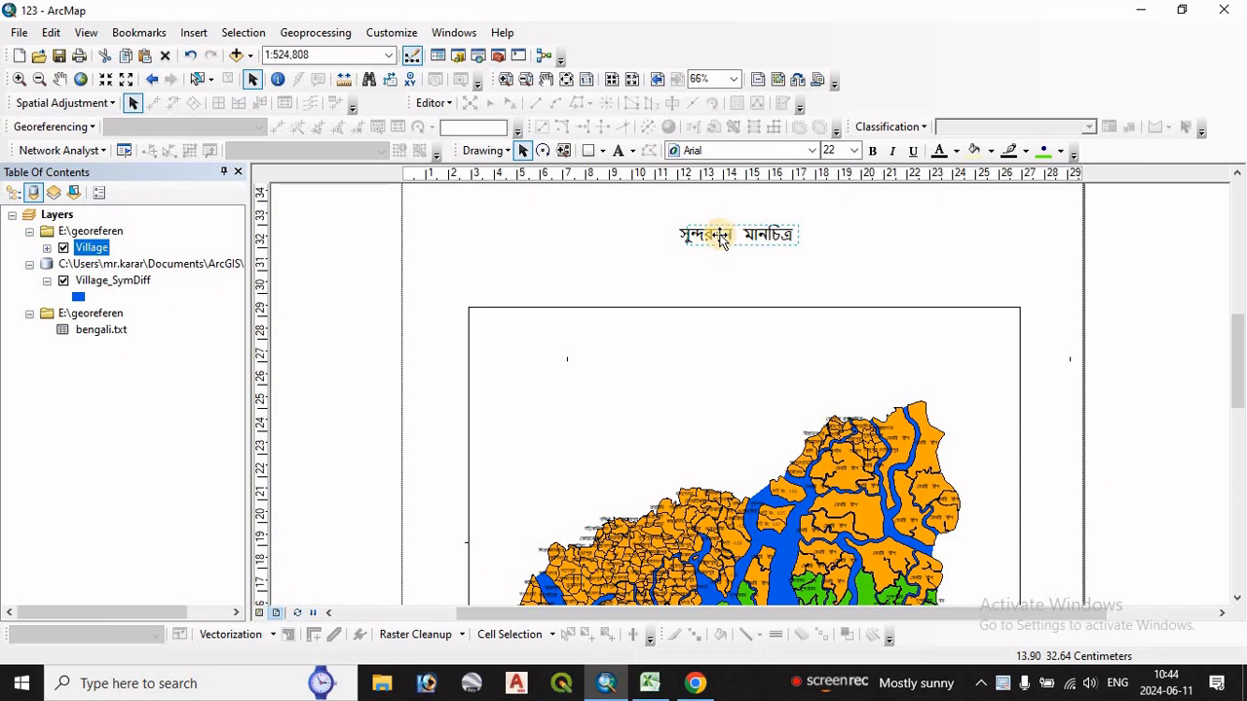
double_click(715, 240)
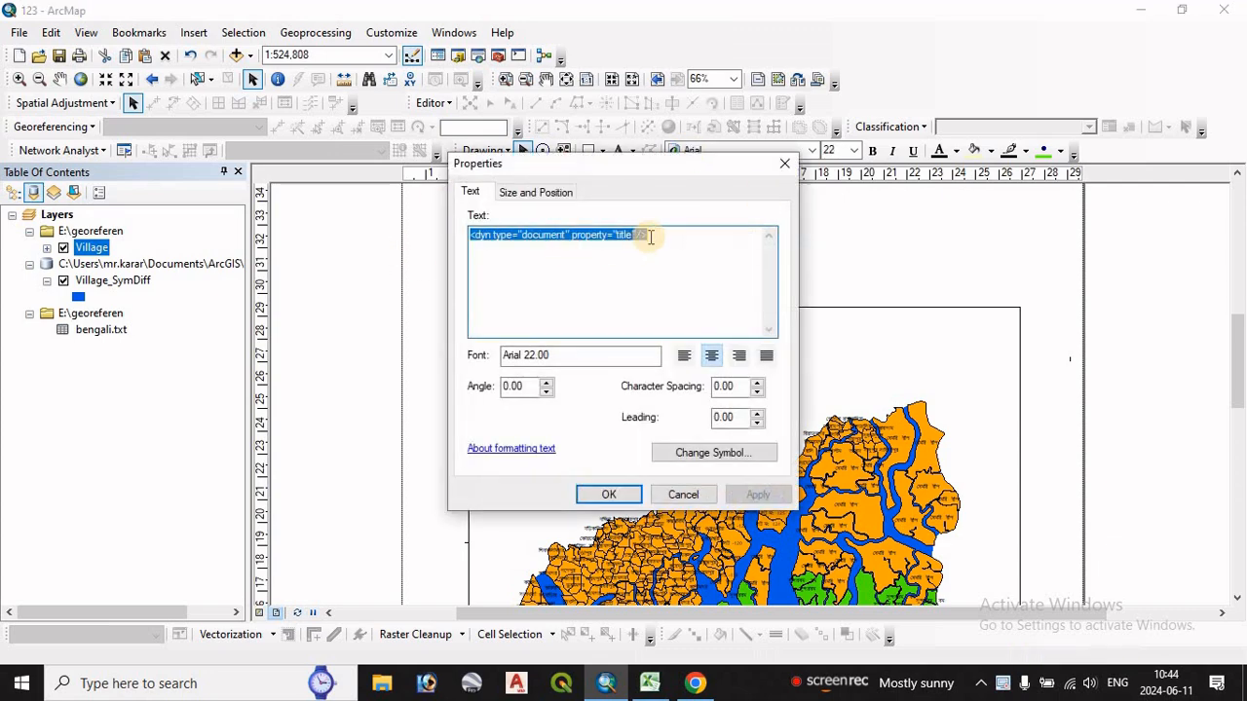
left_click(714, 455)
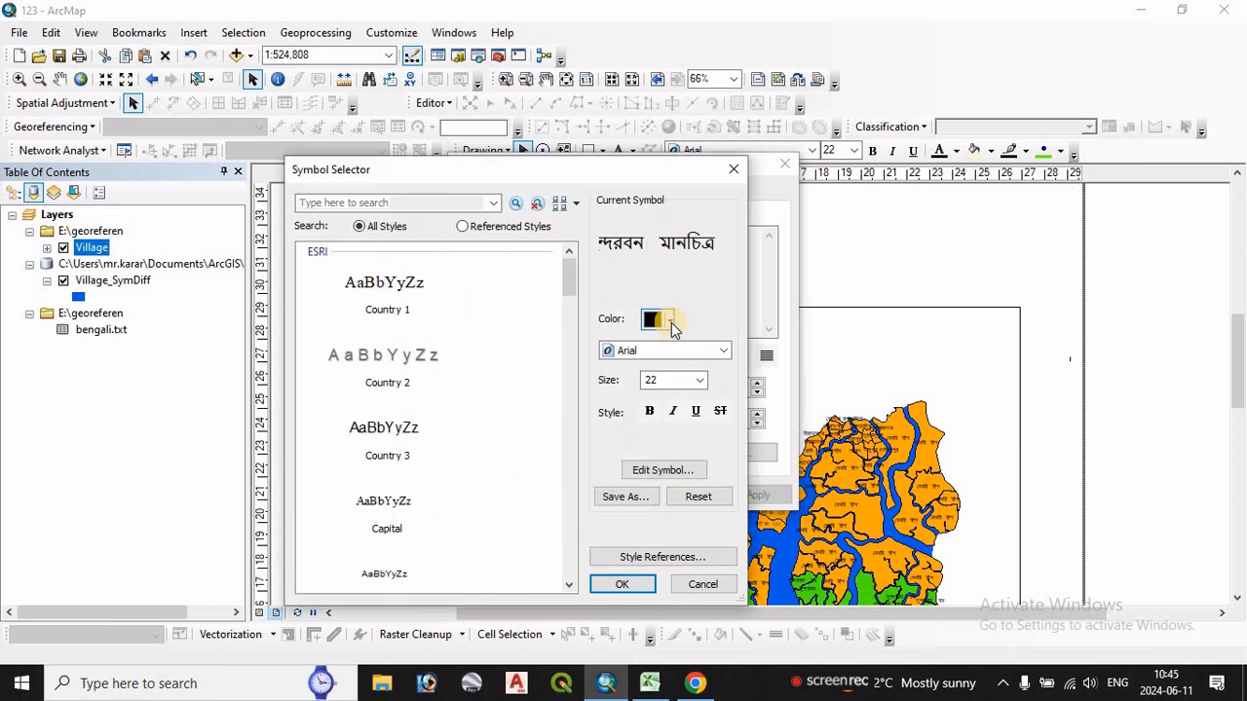
left_click(671, 322)
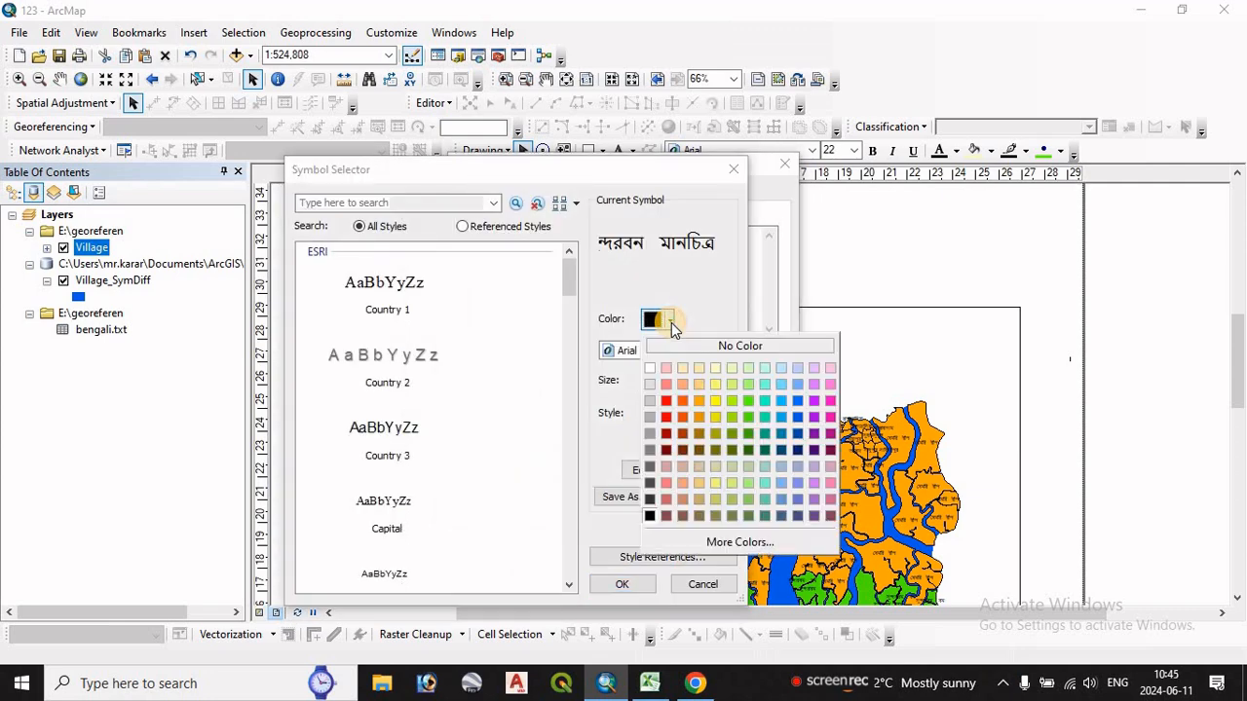
left_click(748, 401)
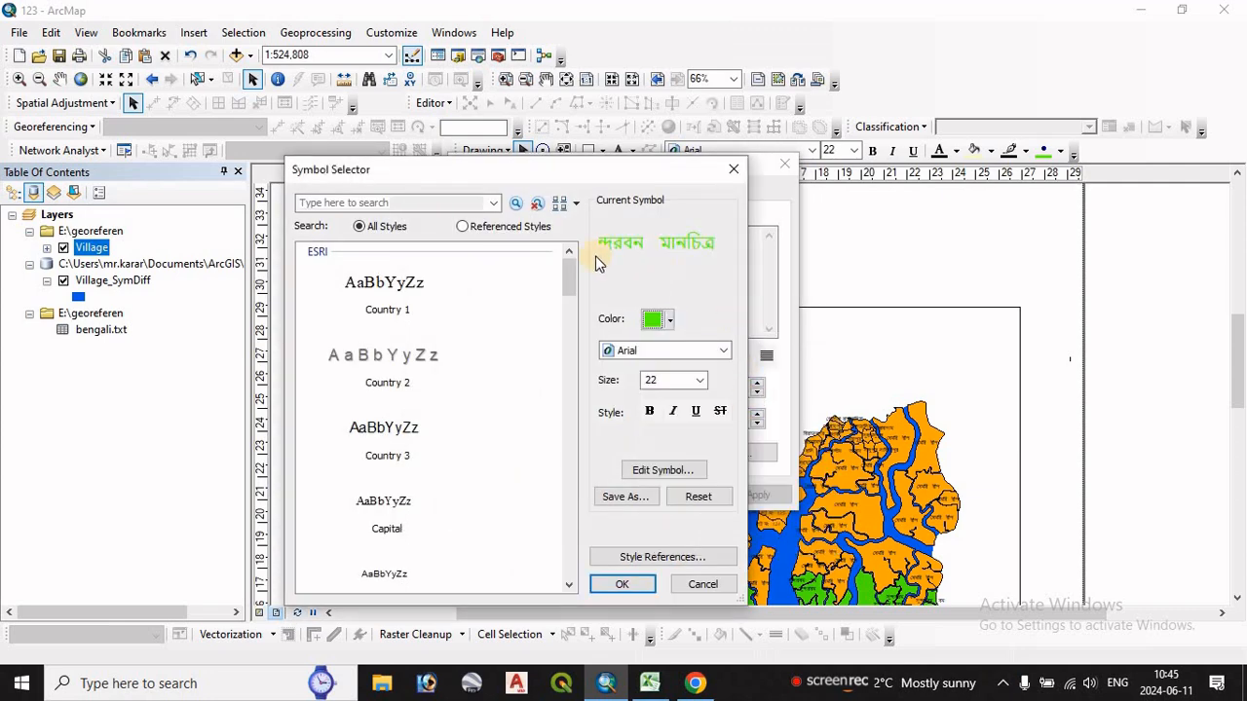
left_click(670, 323)
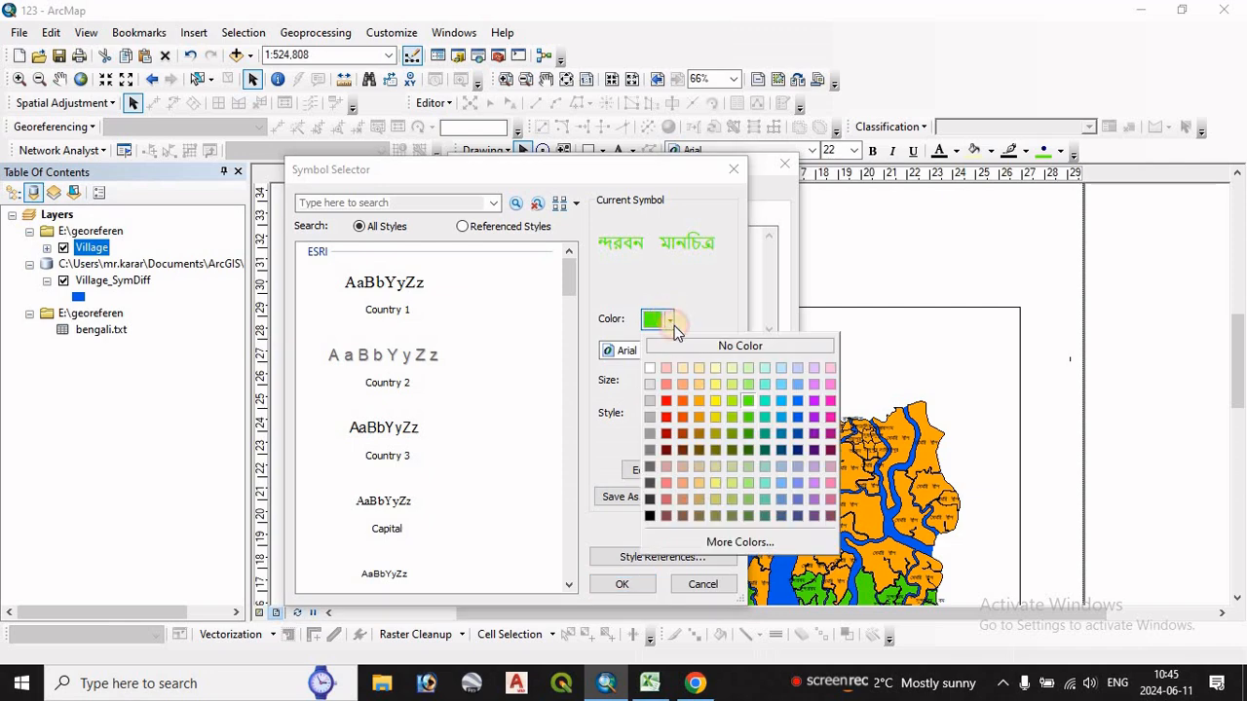
left_click(795, 433)
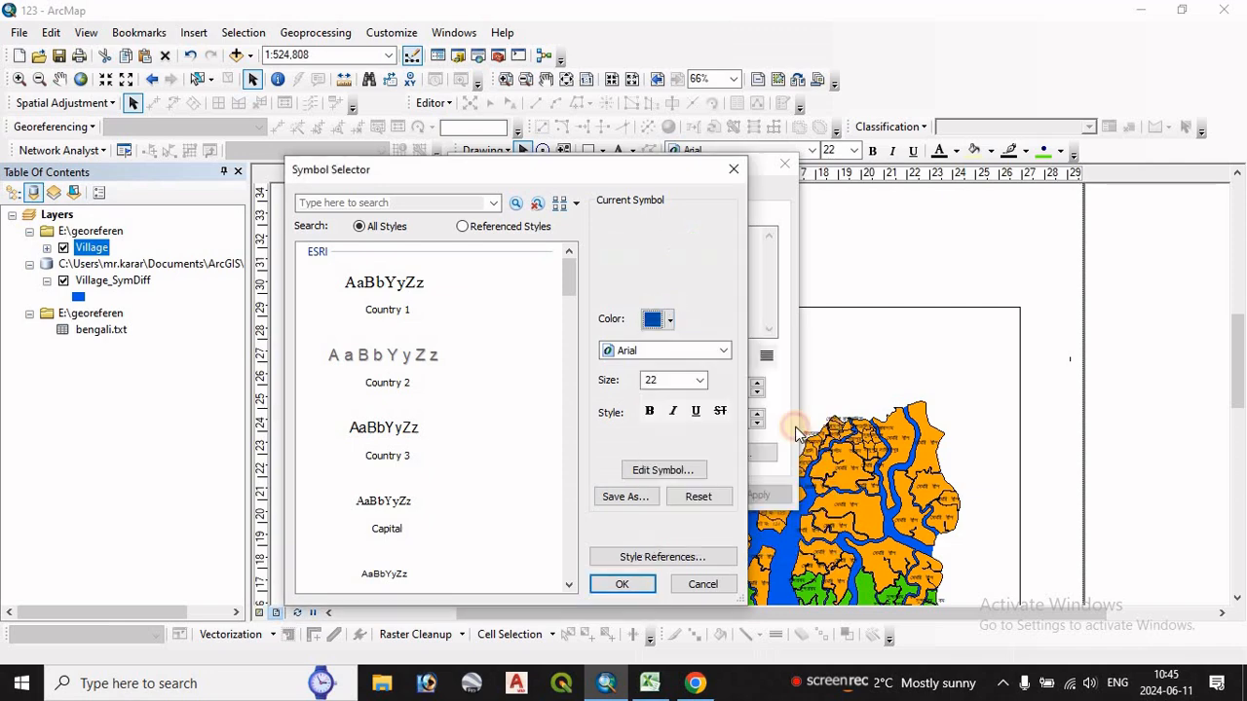
Set the title's font size to 72 with bold style and apply the changes
left_click(699, 385)
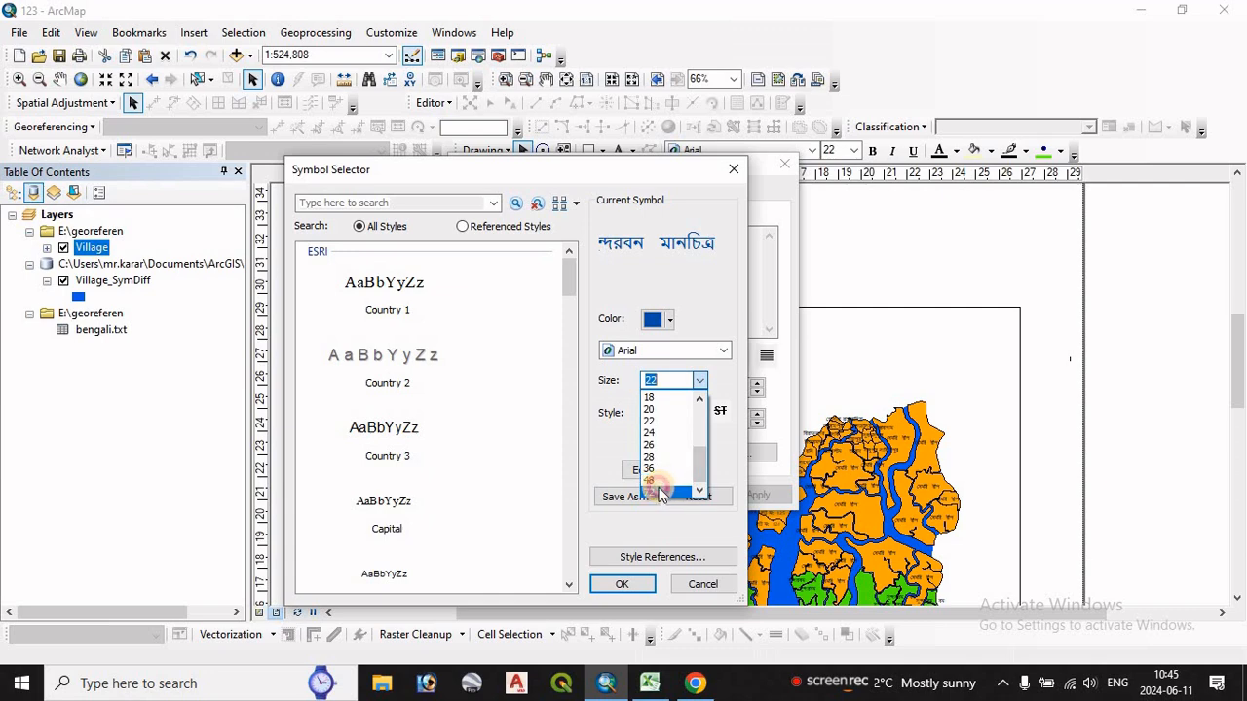
left_click(660, 492)
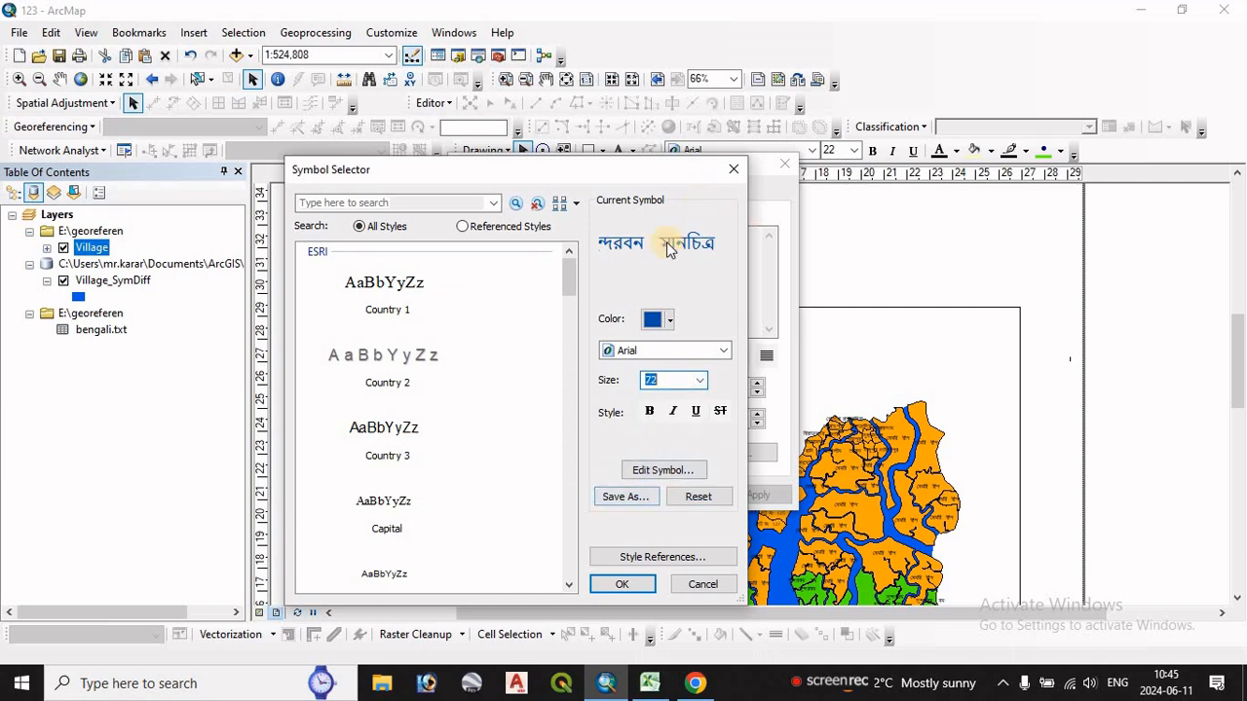
left_click(649, 412)
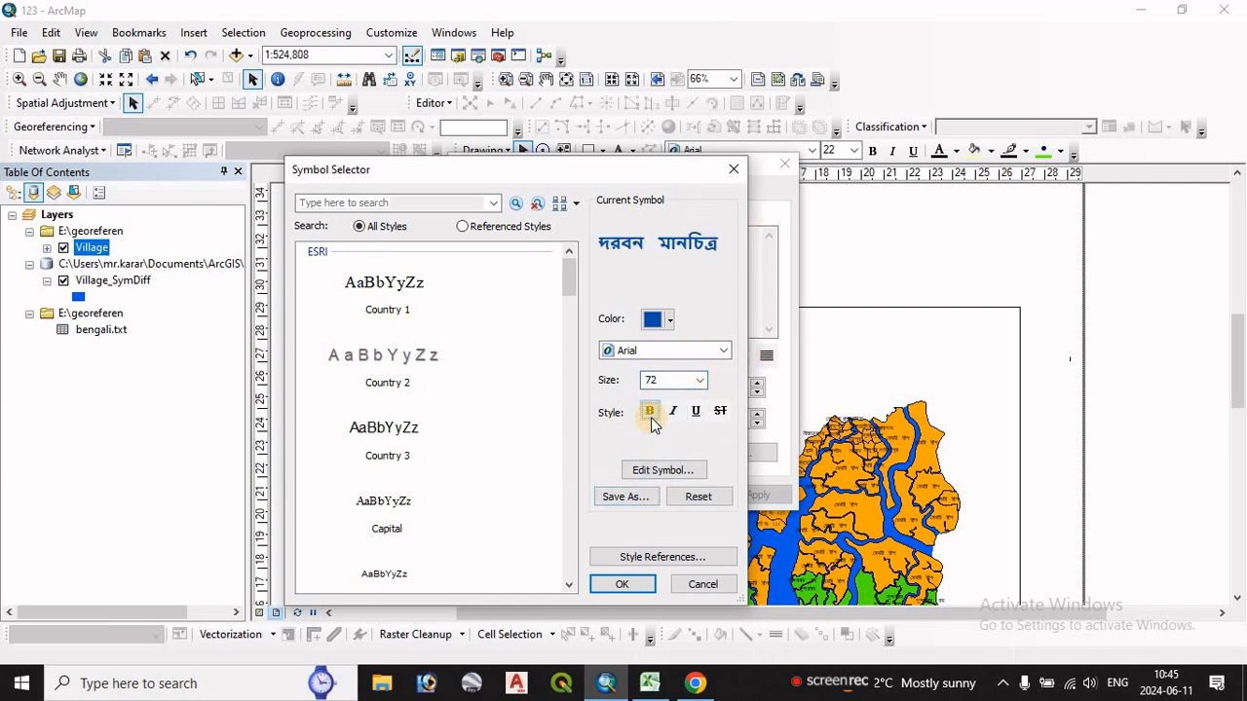
left_click(622, 588)
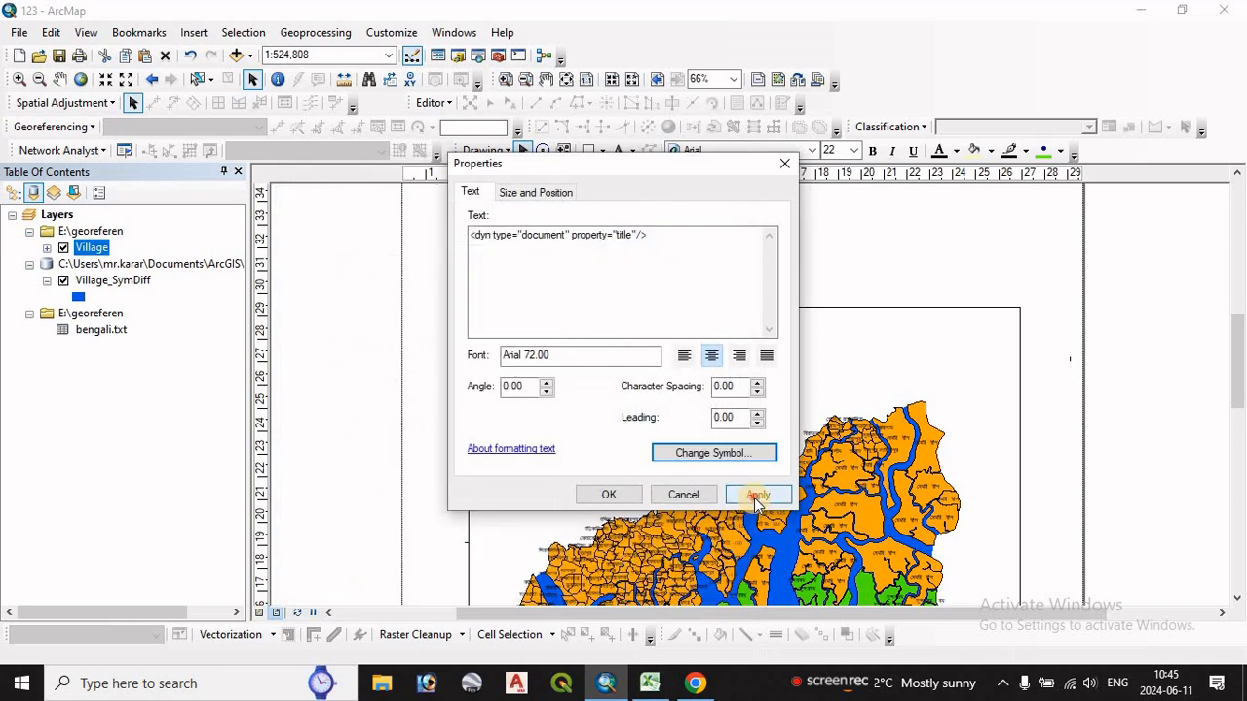
left_click(757, 496)
left_click(611, 496)
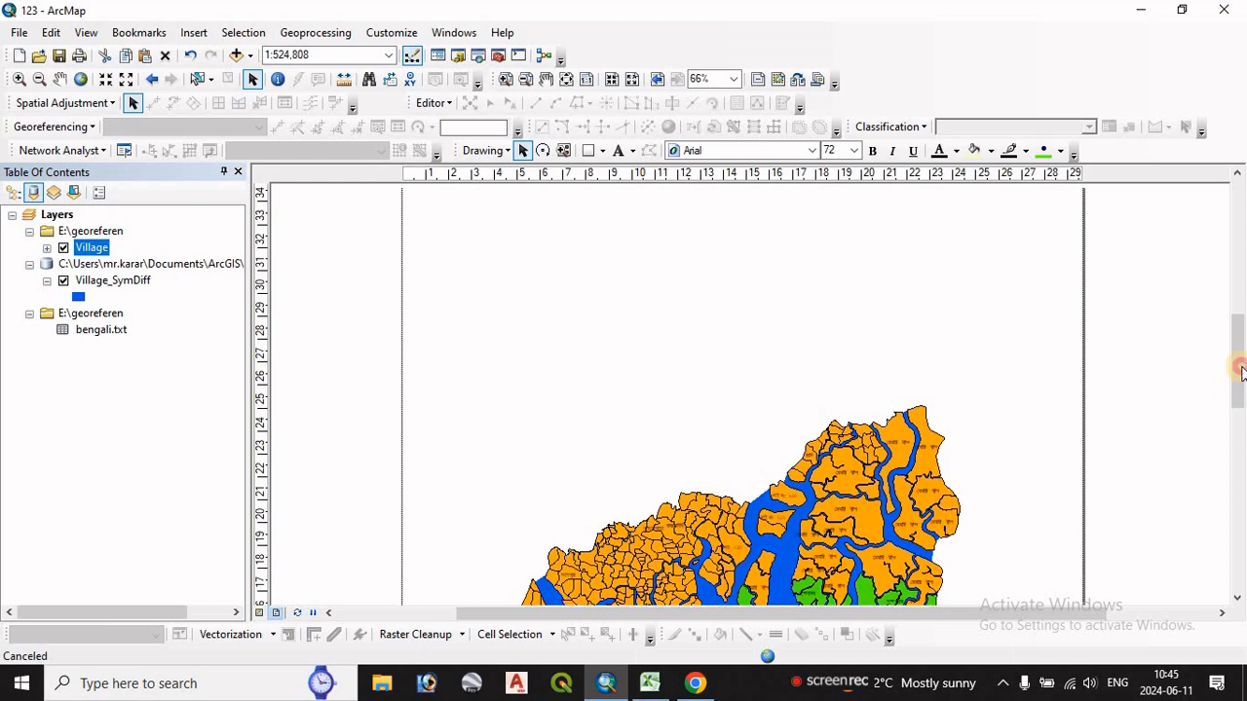
Convert the data frame's Graticule grid to graphics and close the data frame properties
scroll(717, 443, "down", 3)
left_click_drag(718, 443, 728, 427)
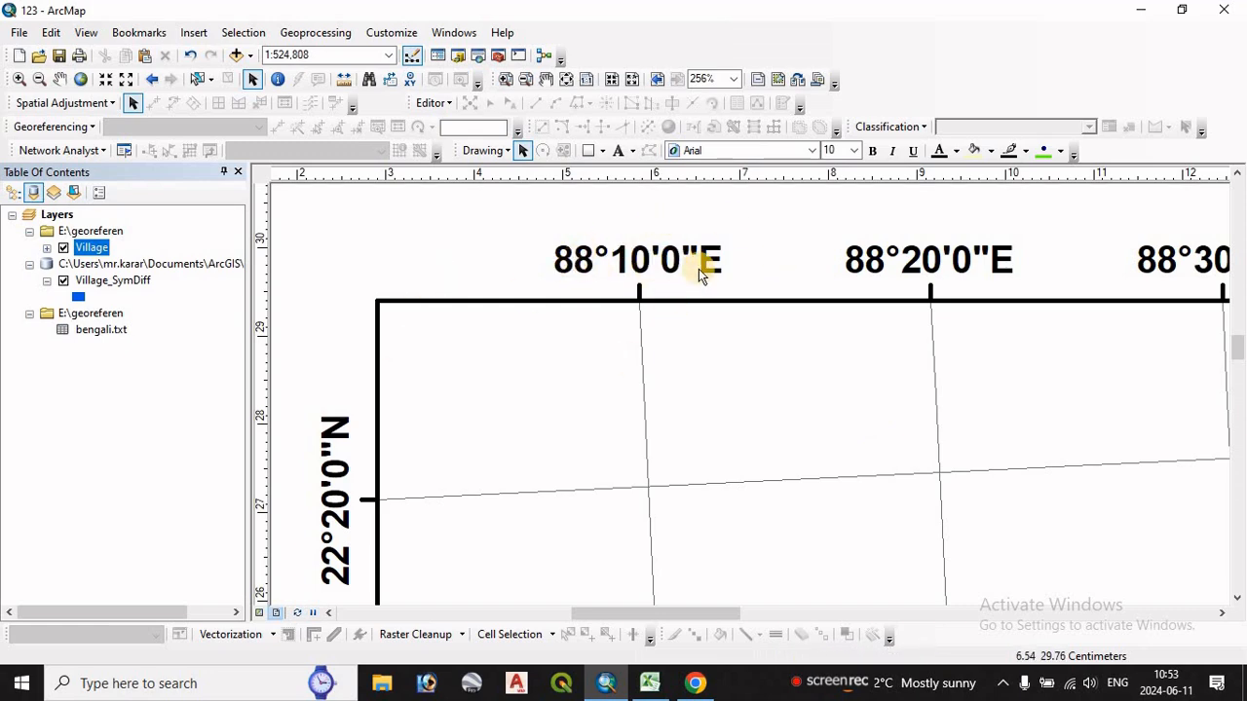
right_click(644, 384)
left_click(696, 368)
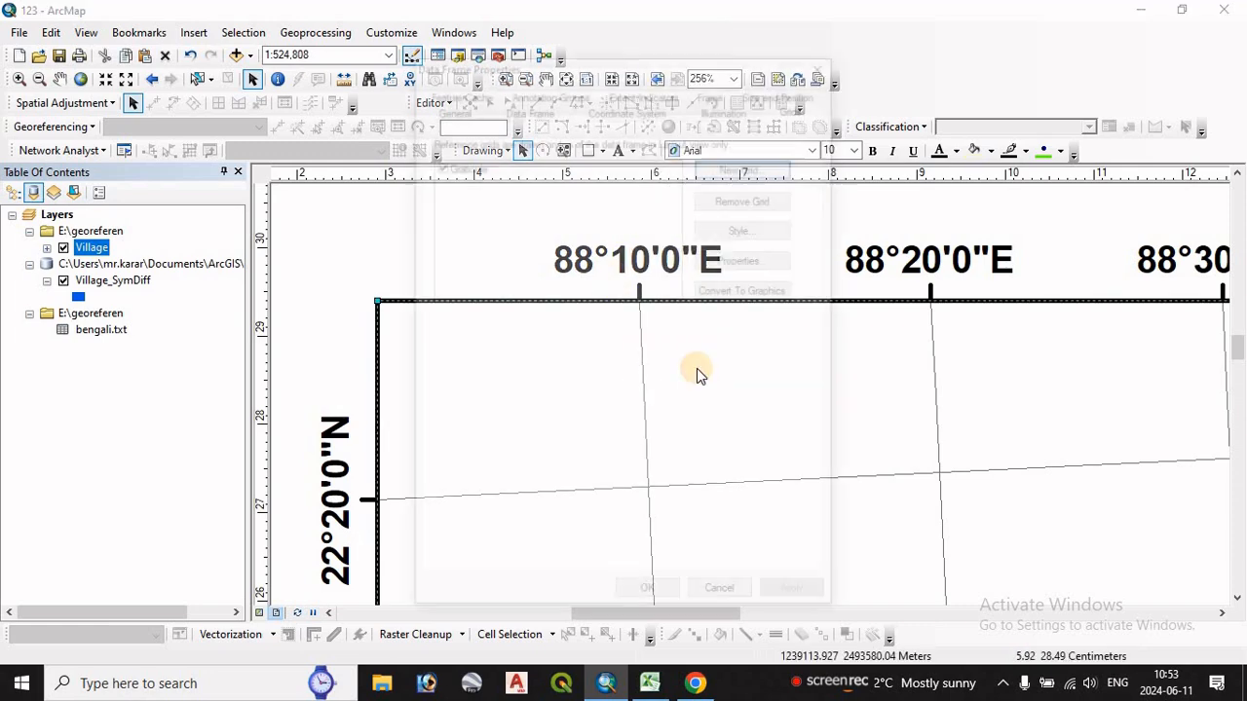
left_click(459, 167)
left_click(747, 289)
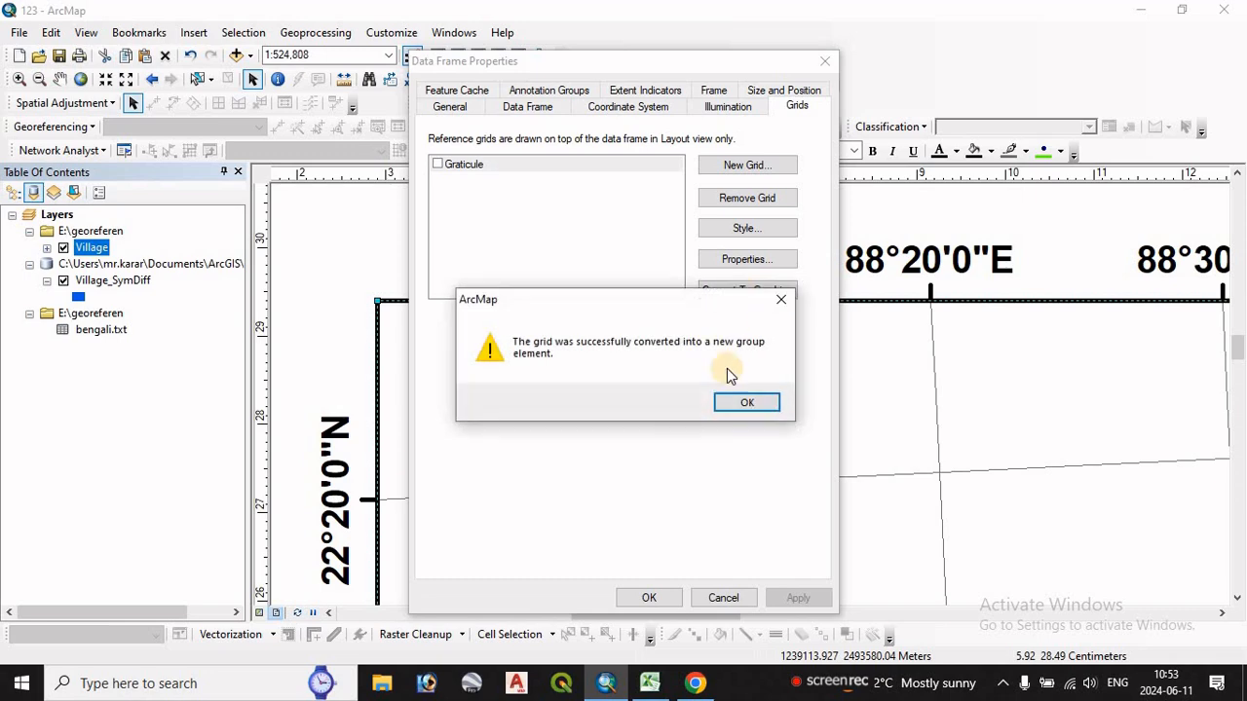
left_click(743, 403)
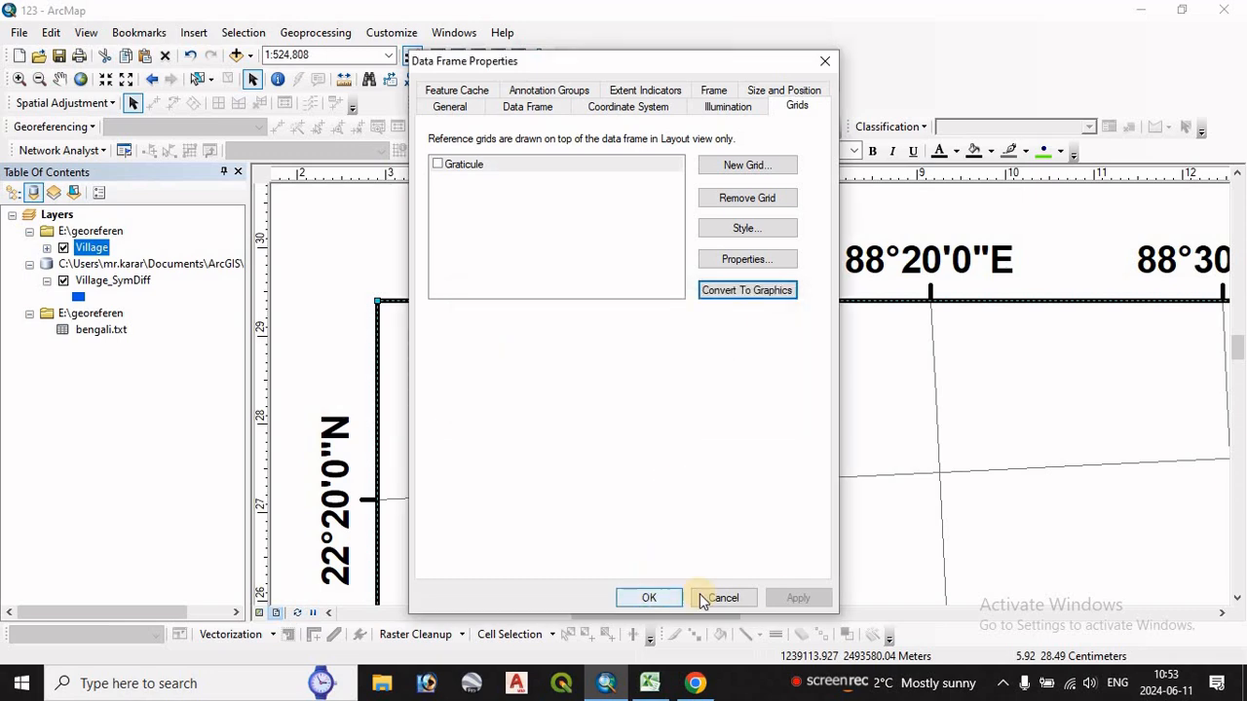
left_click(659, 598)
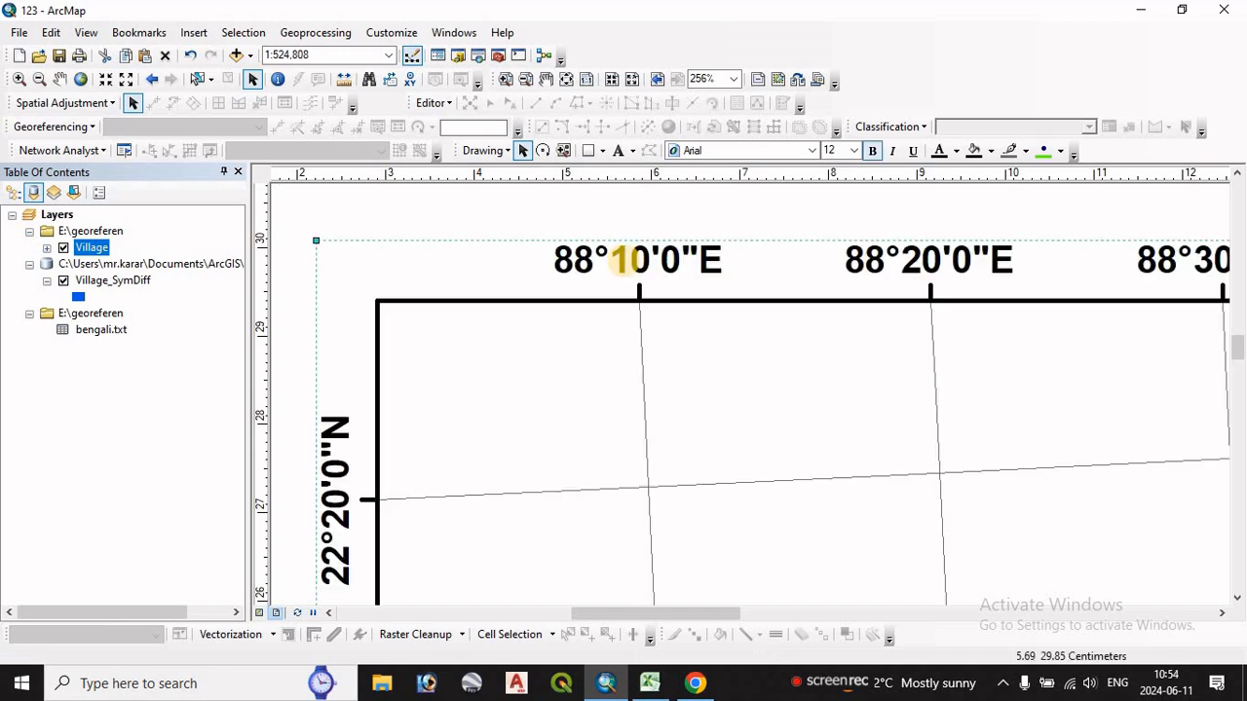
Ungroup the converted graticule graphics and open the text of the 88°10'0"E label for editing
right_click(615, 260)
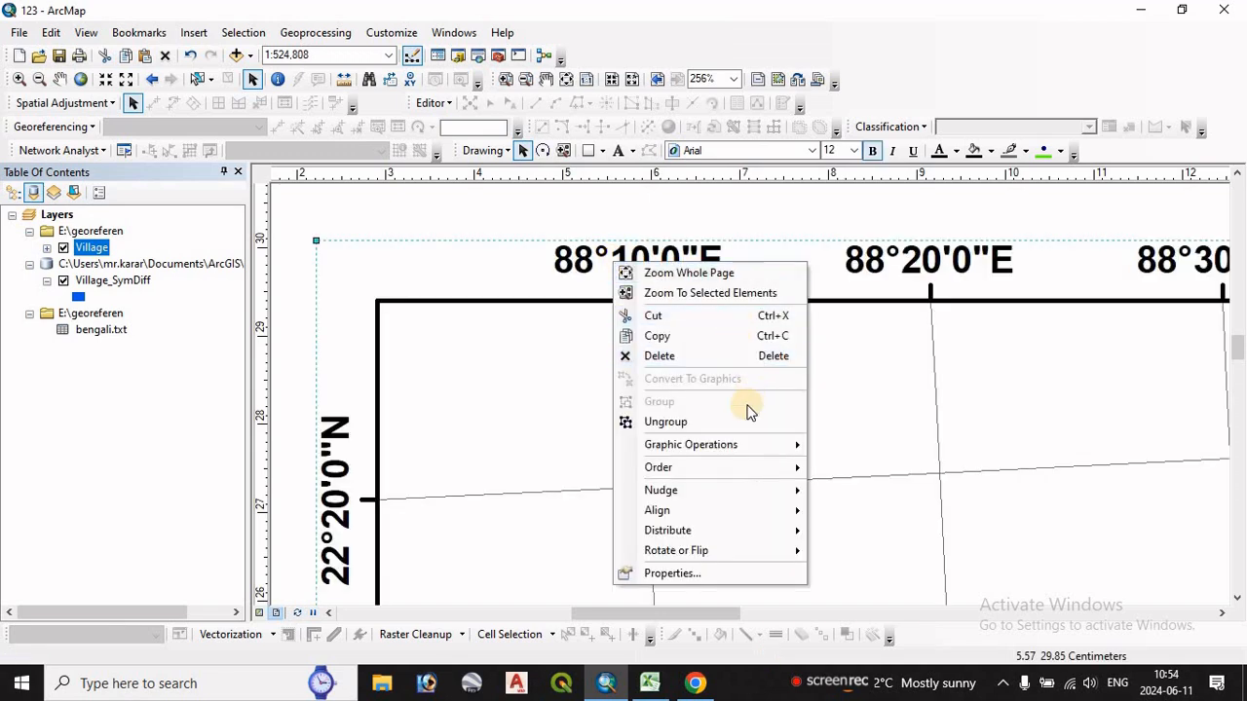
left_click(681, 421)
left_click(638, 248)
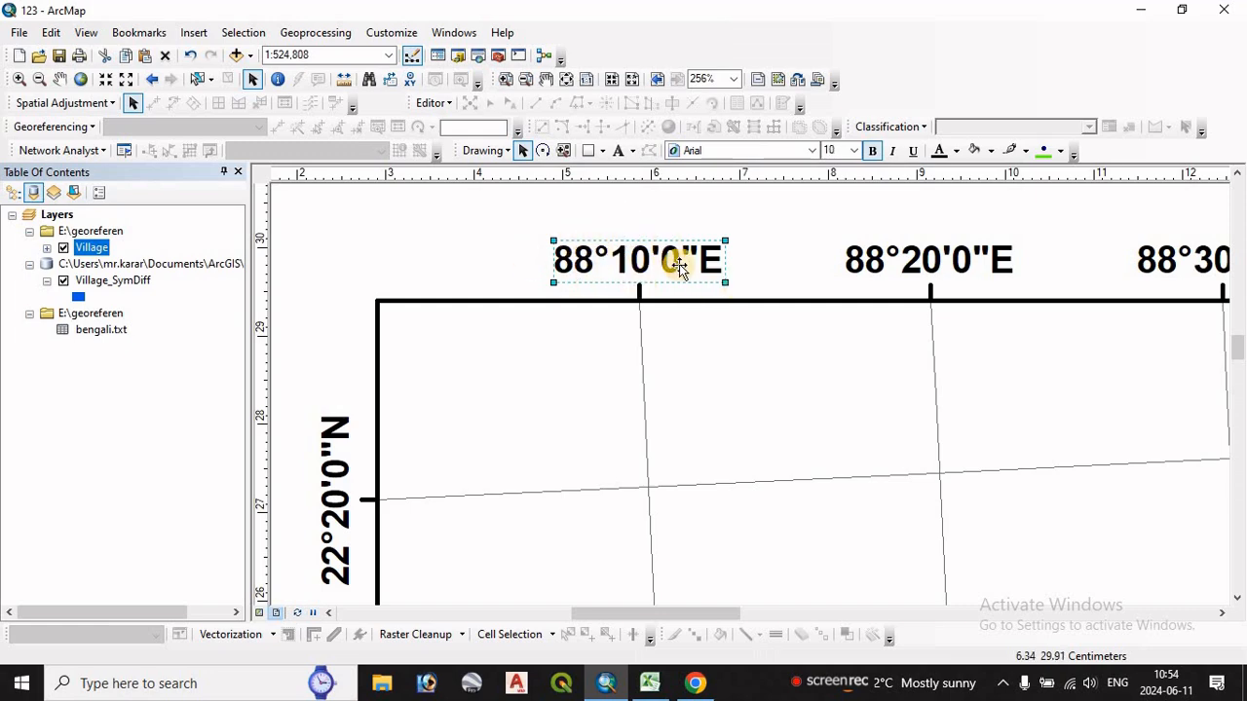
key("Delete")
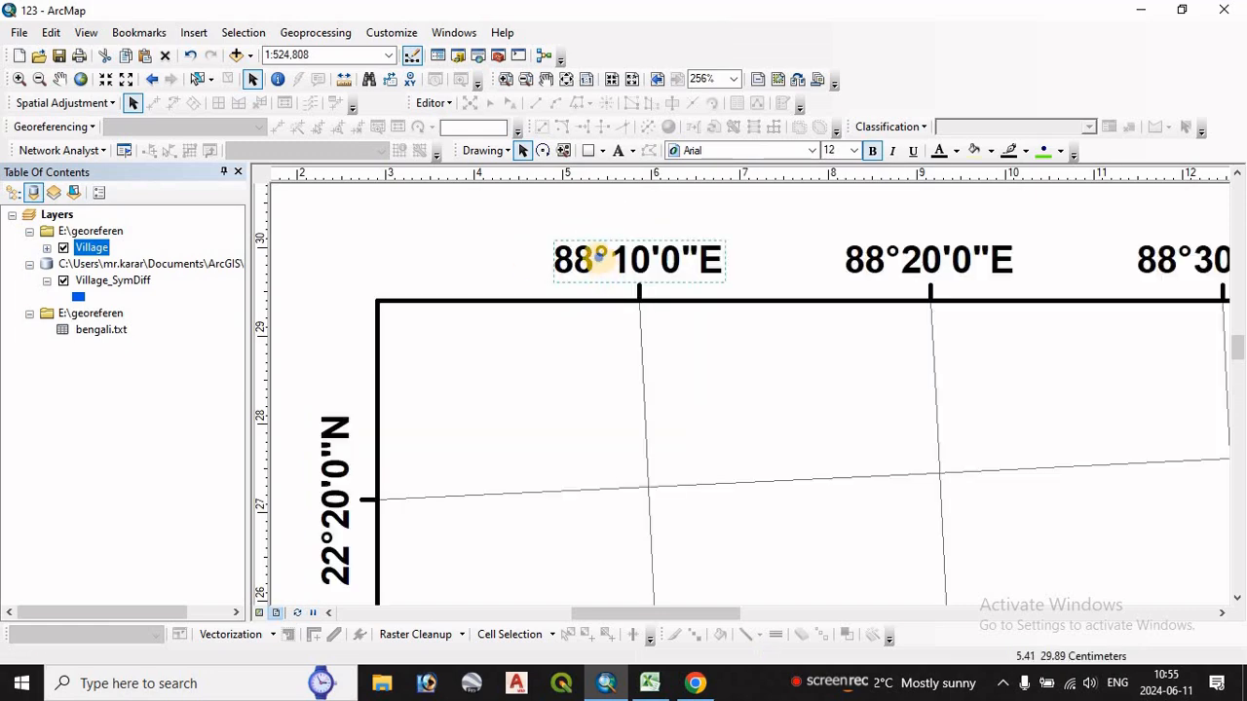
right_click(597, 258)
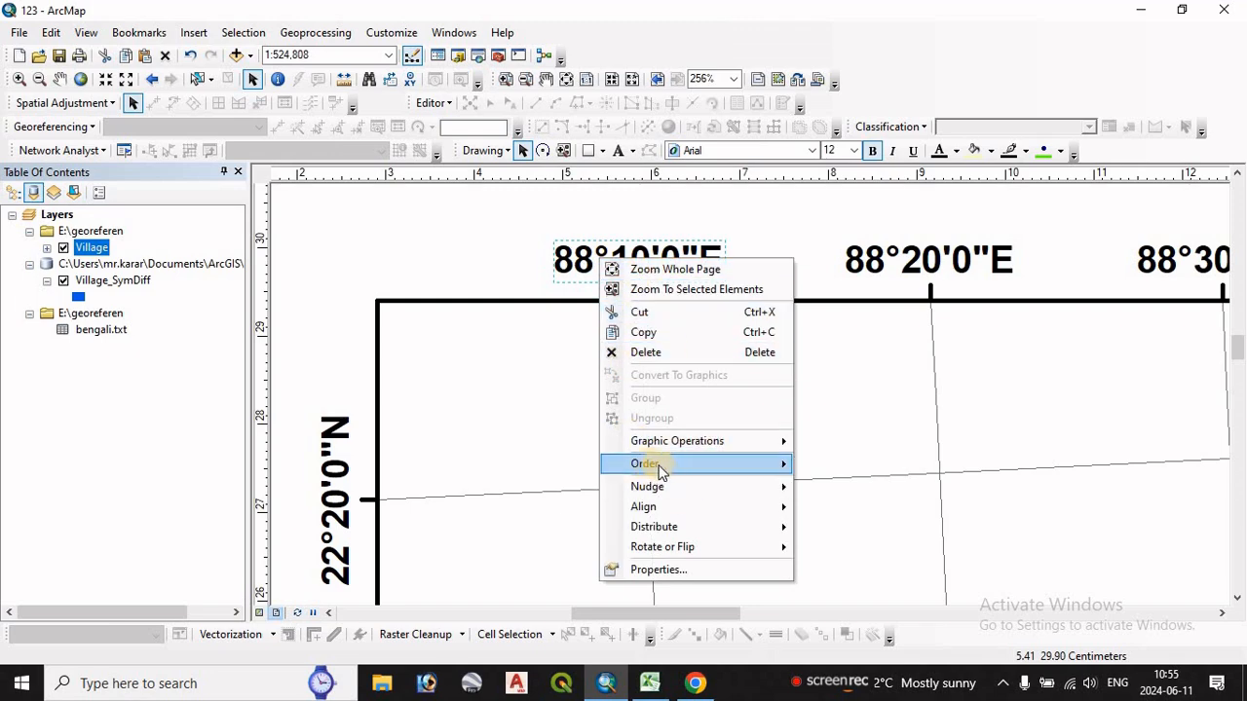
left_click(659, 569)
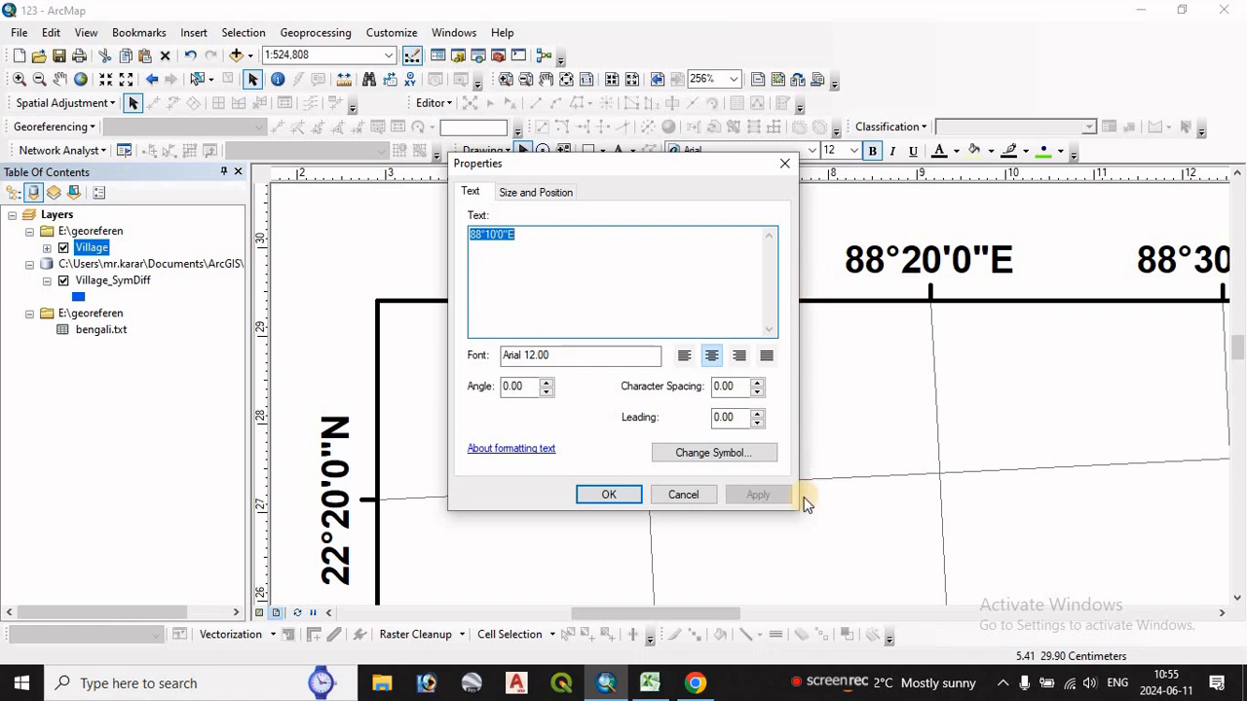
left_click(519, 241)
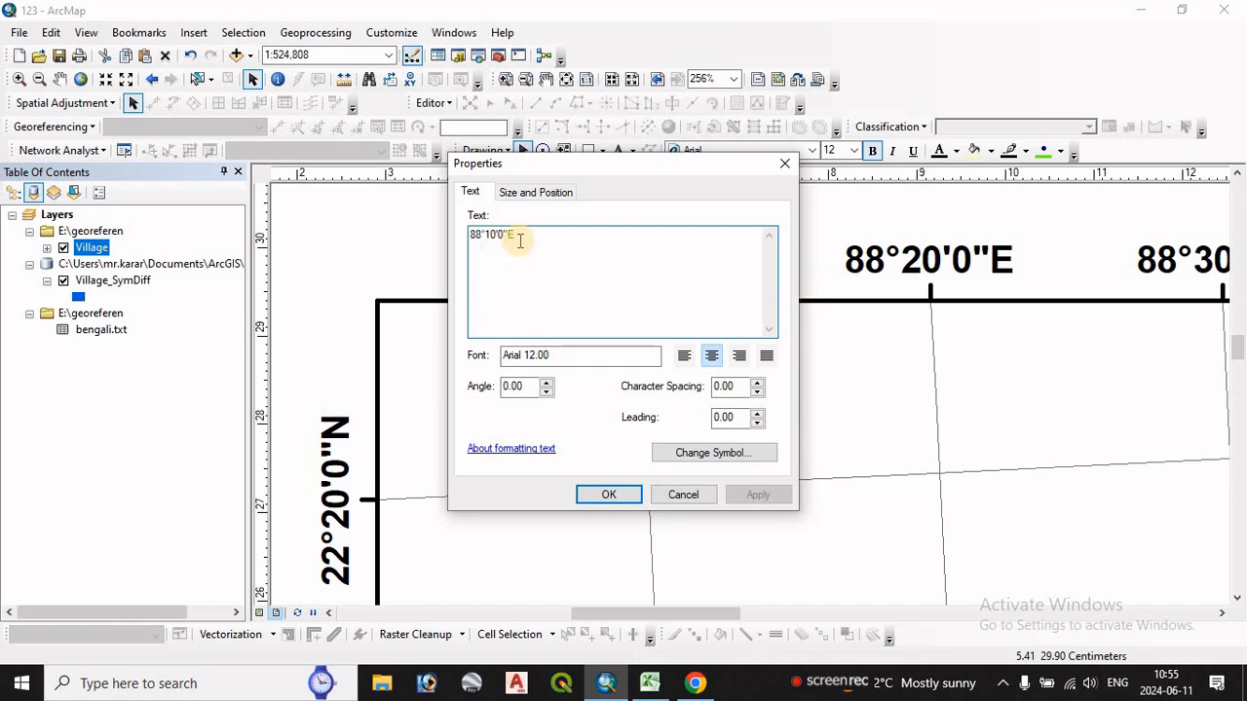
Switch to Chrome, dictate the Bengali numeral ৮৮ after the title text in the Google Docs document, and copy it
left_click(694, 682)
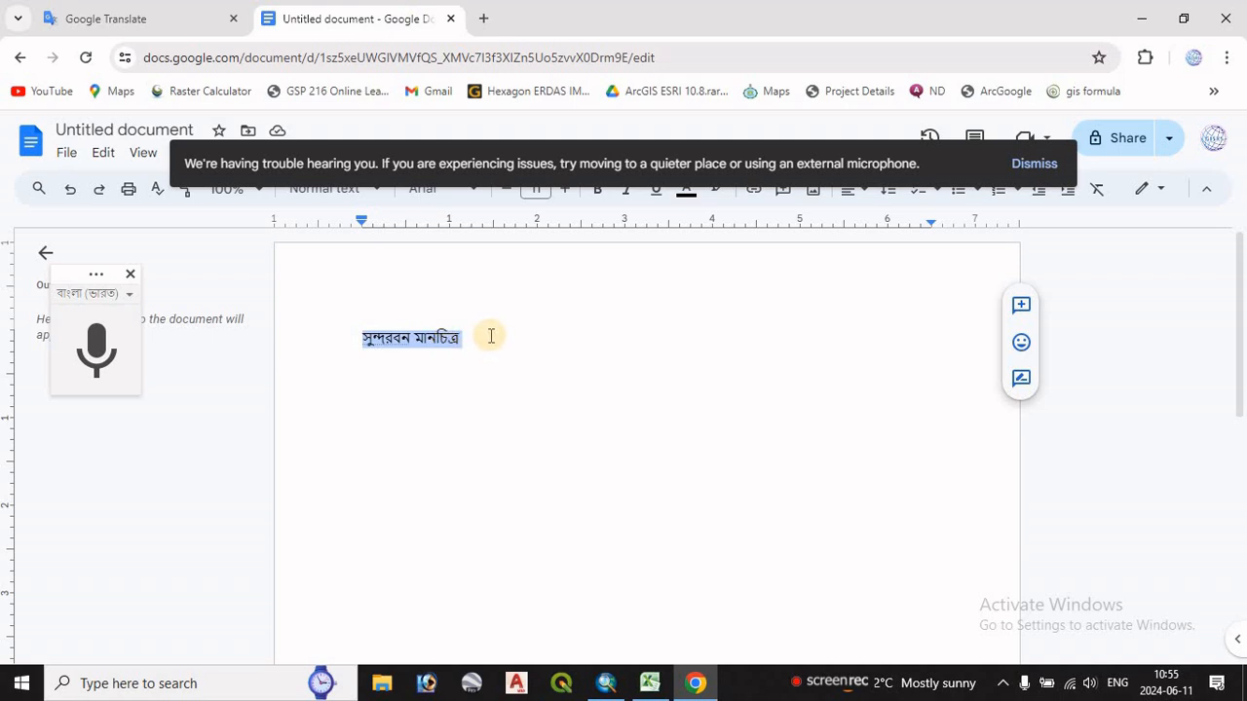
left_click(495, 336)
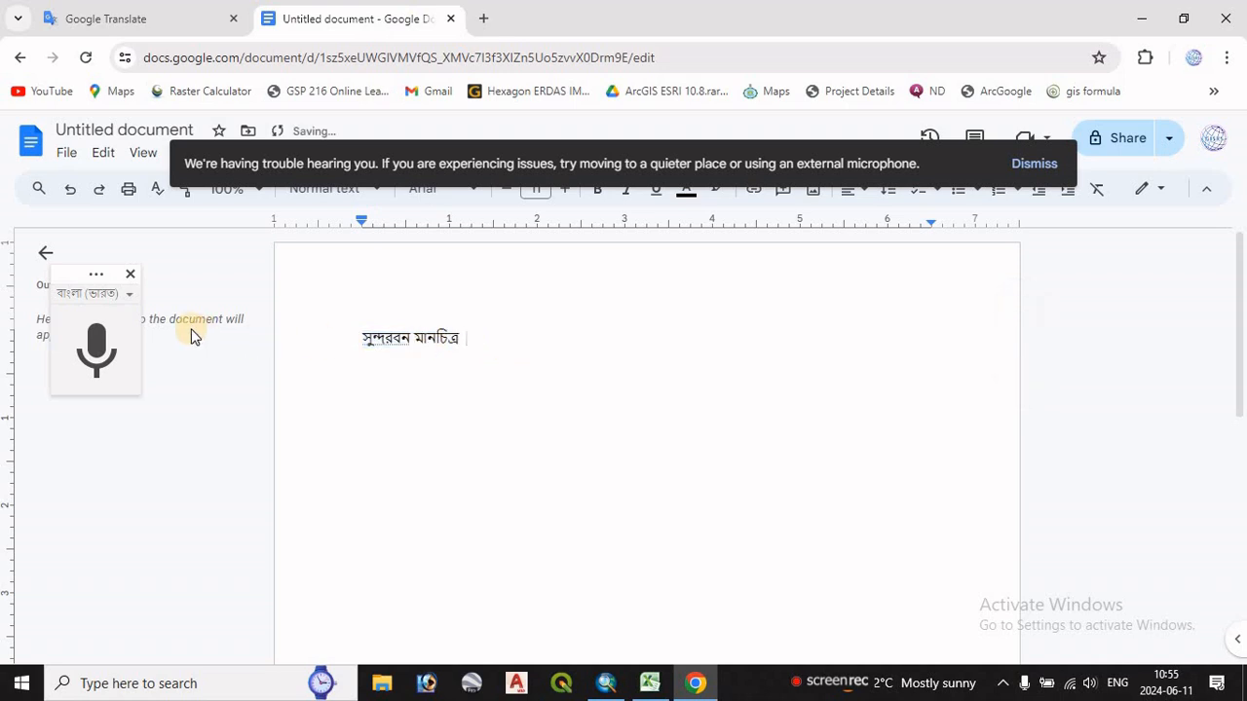
left_click(96, 356)
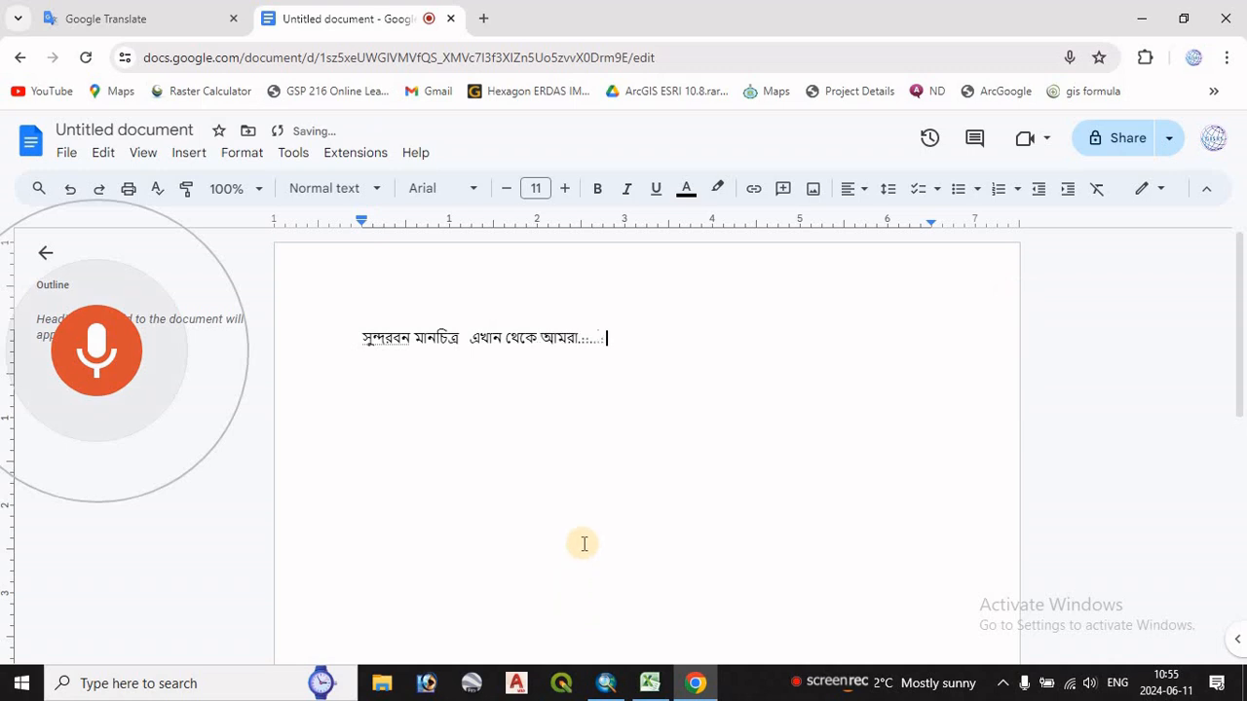
double_click(470, 339)
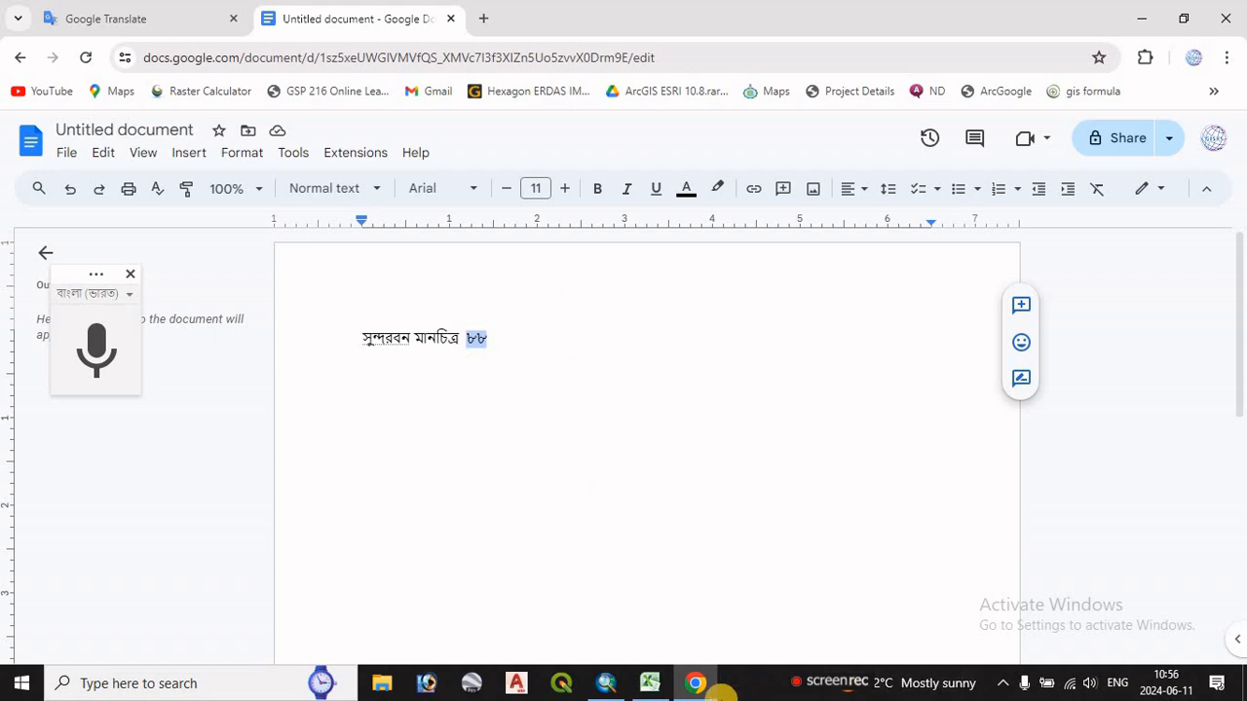
Switch back to ArcMap and replace the degrees value 88 in the label text with ৮৮
left_click(598, 686)
left_click(514, 264)
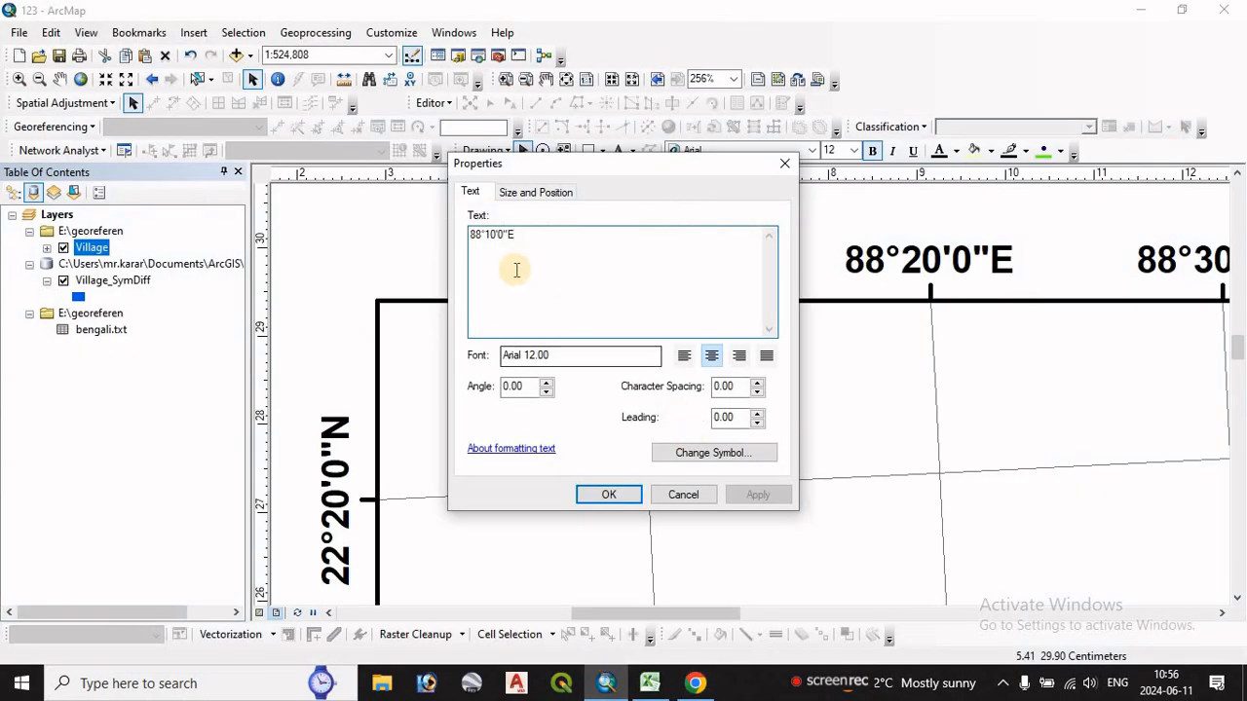
left_click_drag(478, 235, 468, 230)
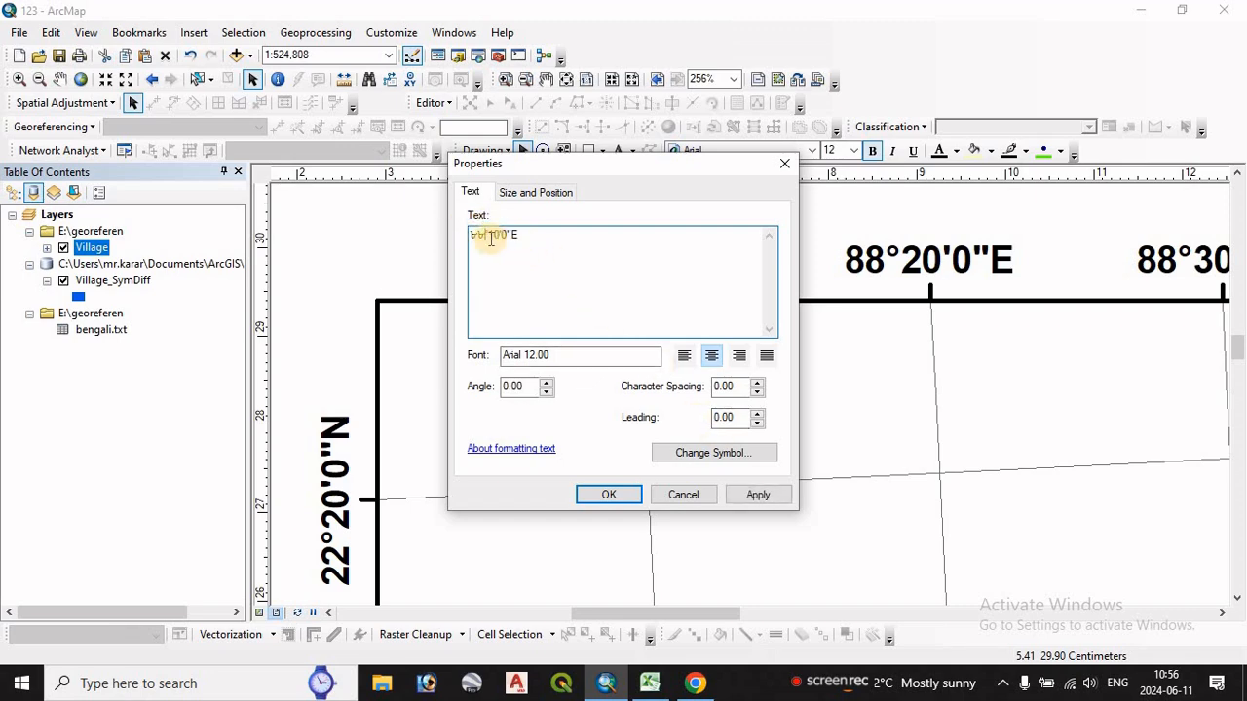
Get the Bengali numeral ১০ from the Google Docs document in Chrome and replace the minutes value 10 in the ArcMap label
left_click(693, 686)
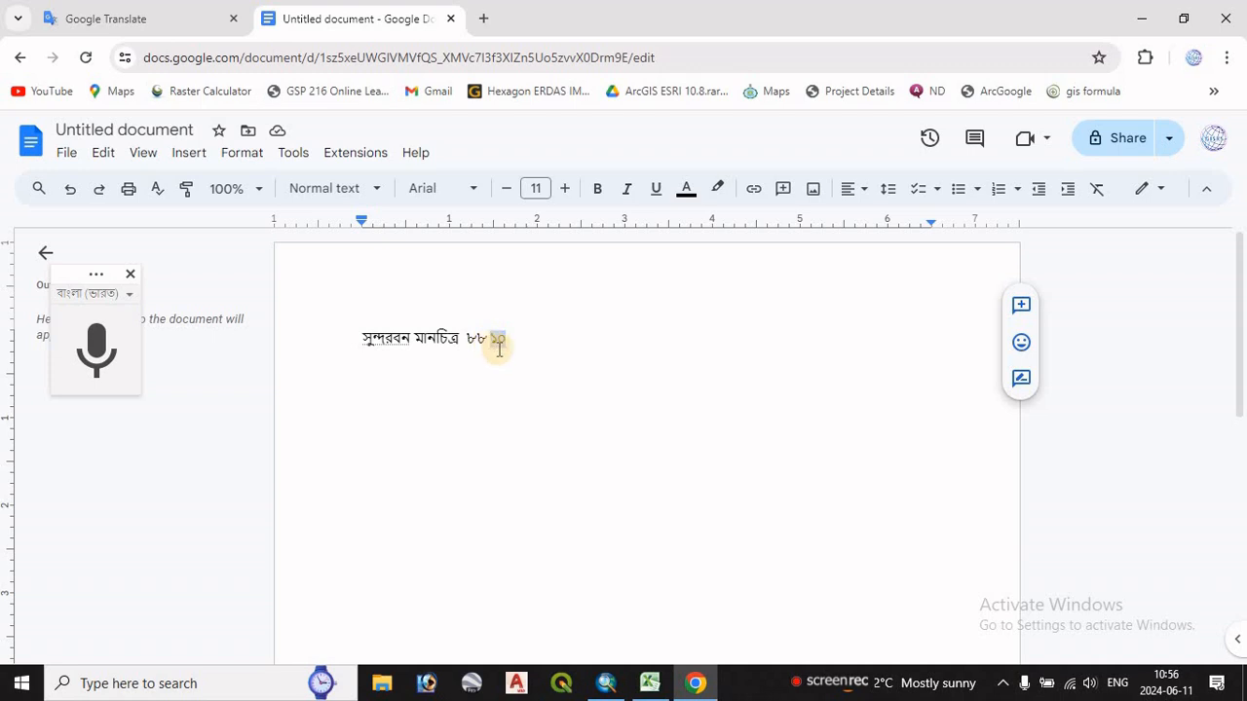
left_click(610, 687)
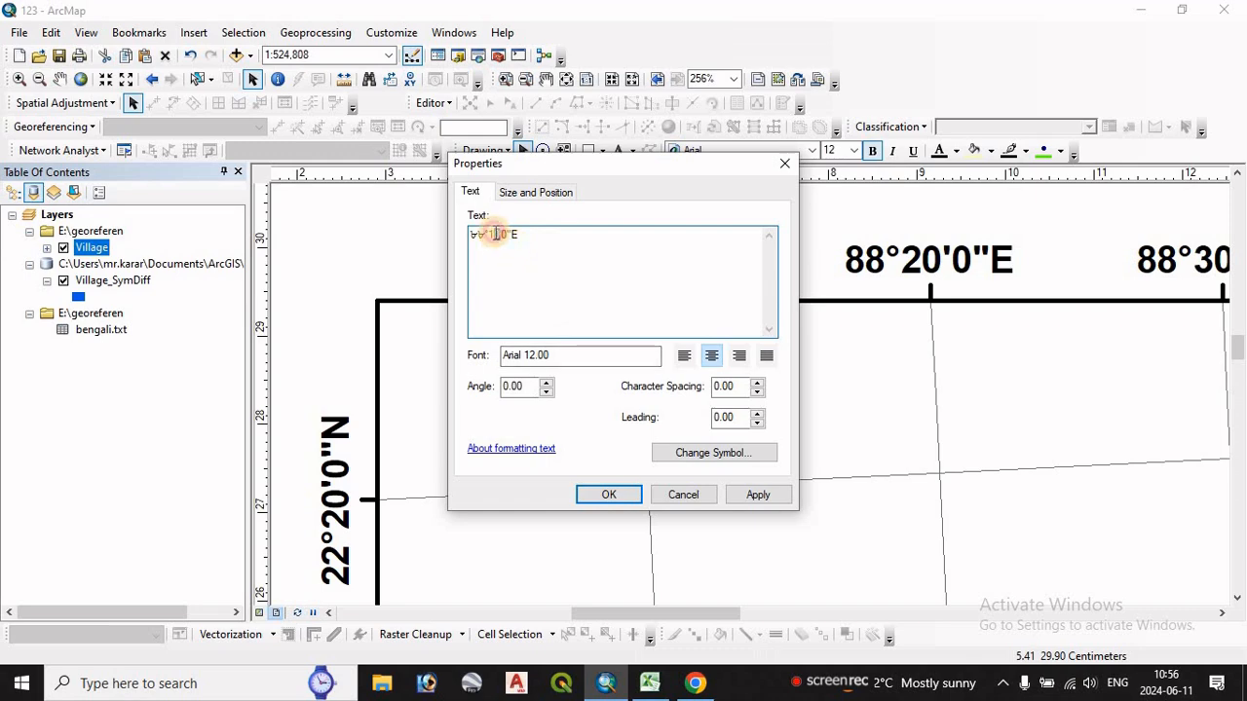
type("২০")
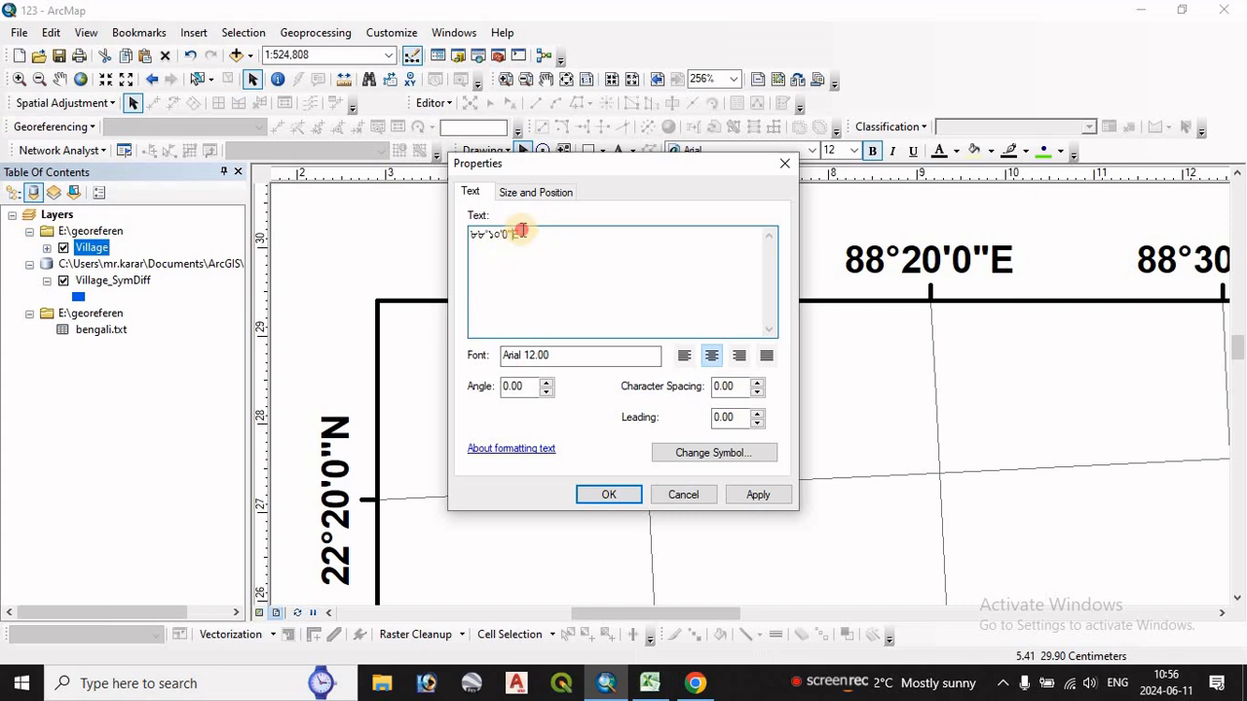
Dictate and copy পূর্ব in the Google Docs document in Chrome, then replace the E of the ArcMap label with it and confirm
left_click_drag(521, 230, 534, 234)
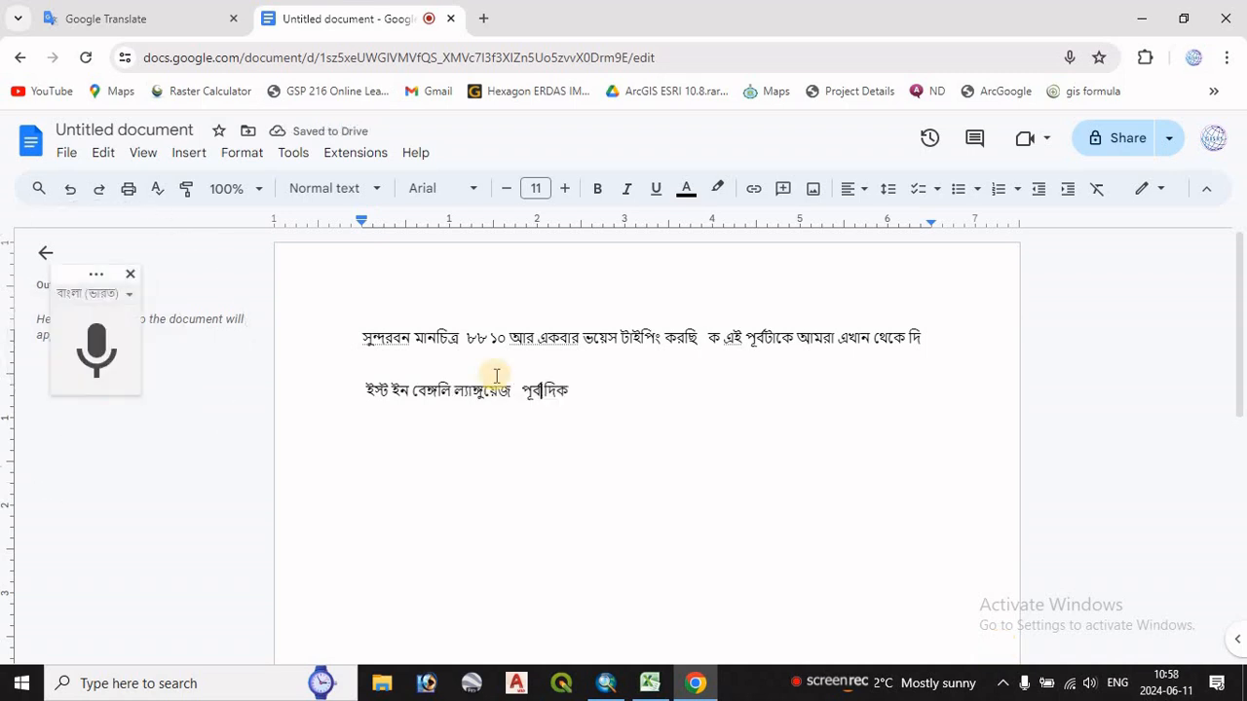
left_click_drag(543, 391, 521, 389)
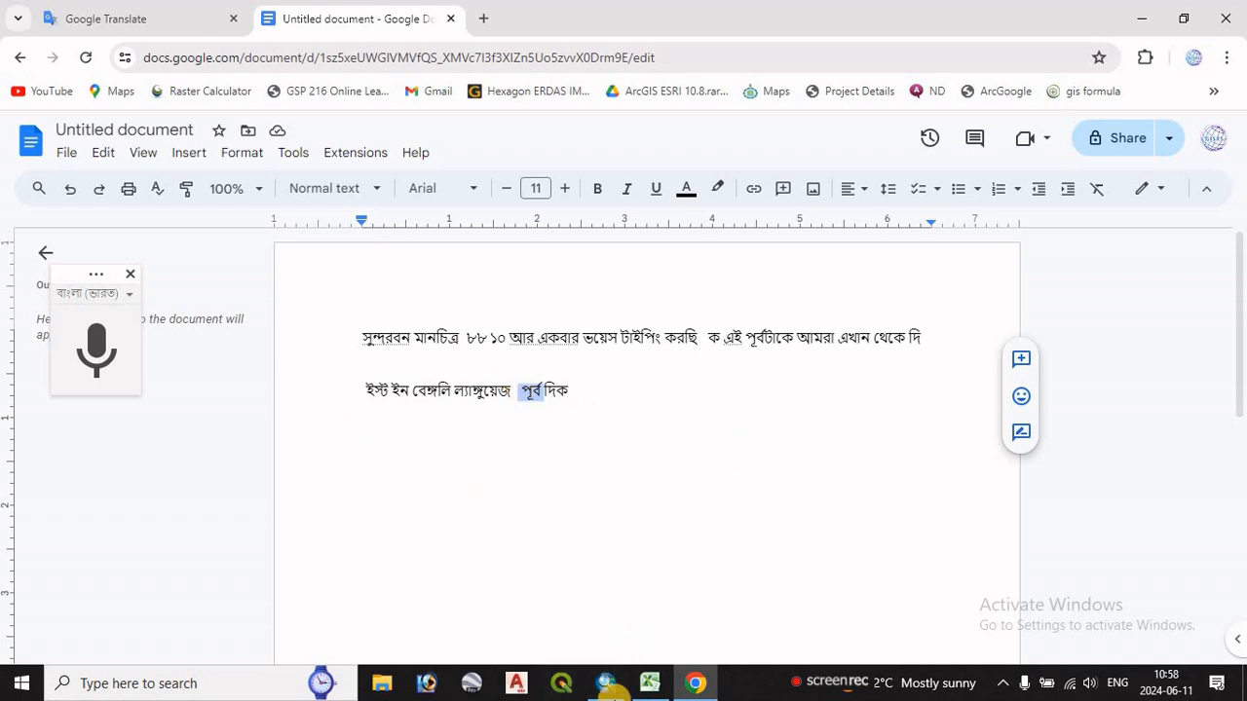
left_click(606, 683)
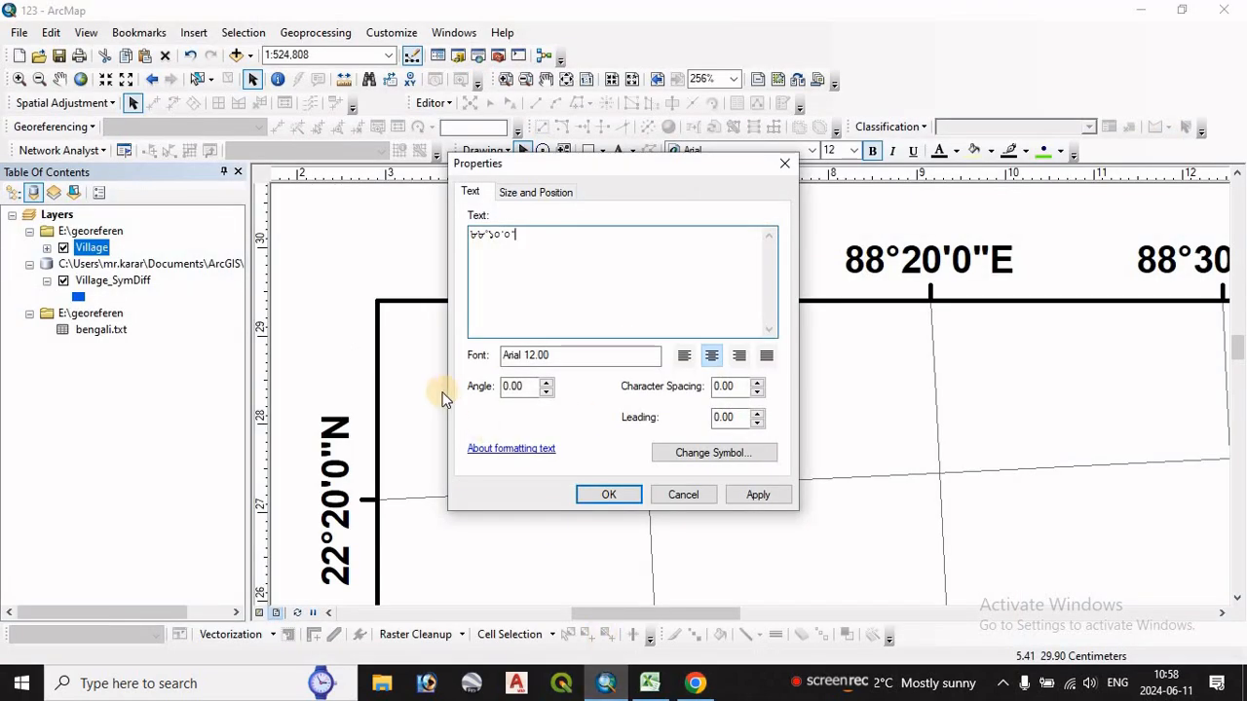
left_click(611, 495)
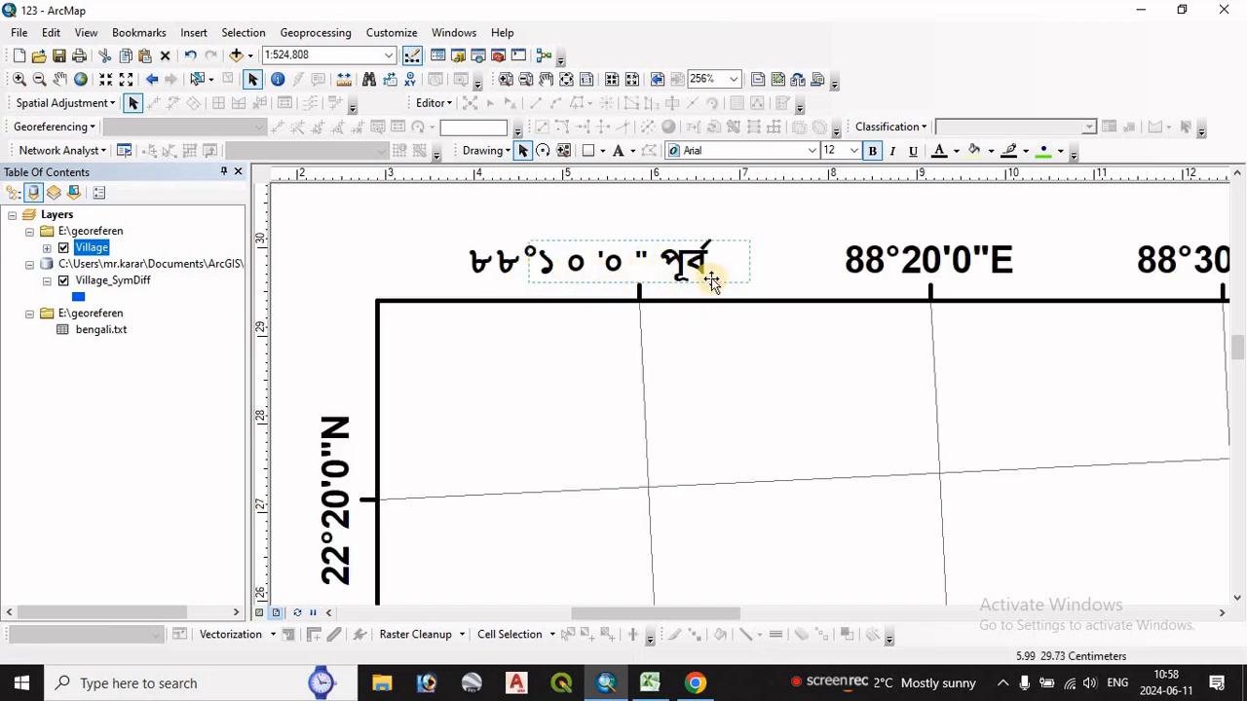
right_click(502, 263)
left_click(495, 251)
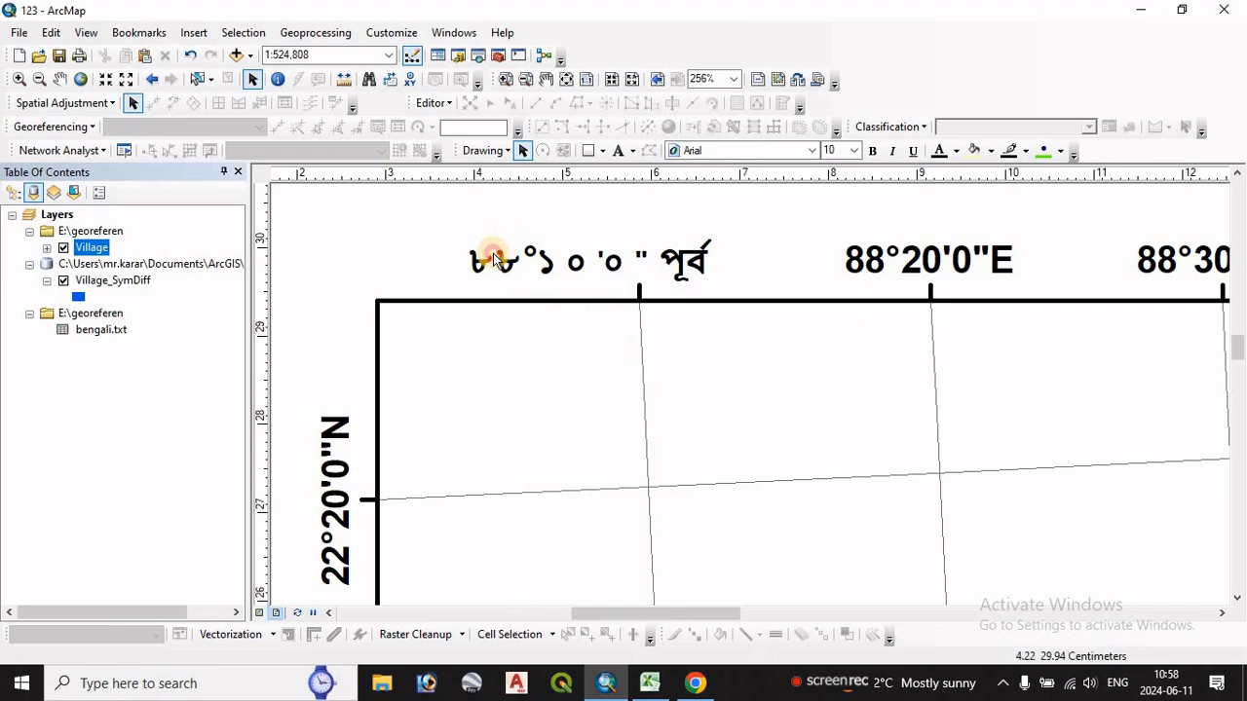